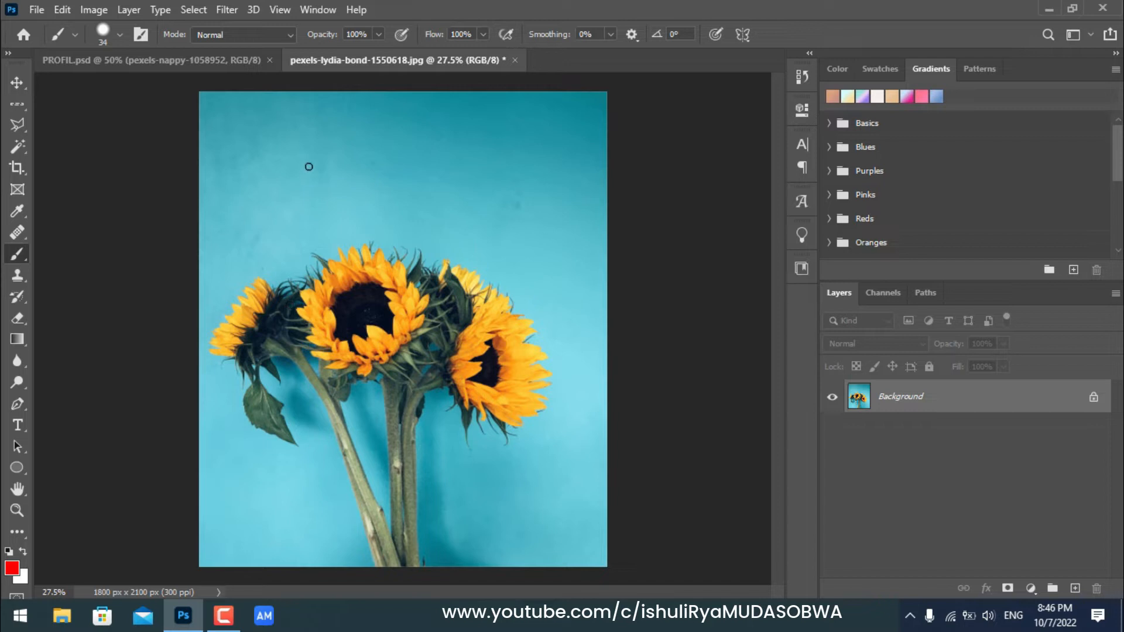
# - Try freehand red scribbles across the sunflower photo with the brush reduced to 21 px, and undo them
pyautogui.press('[')
pyautogui.press('[')
pyautogui.press('[')
pyautogui.moveTo(268, 128)
pyautogui.mouseDown()
pyautogui.moveTo(264, 156)
pyautogui.moveTo(352, 176)
pyautogui.moveTo(496, 162)
pyautogui.moveTo(526, 179)
pyautogui.moveTo(531, 260)
pyautogui.moveTo(547, 207)
pyautogui.moveTo(364, 206)
pyautogui.moveTo(355, 143)
pyautogui.moveTo(298, 233)
pyautogui.moveTo(327, 162)
pyautogui.moveTo(466, 166)
pyautogui.moveTo(478, 222)
pyautogui.mouseUp()
pyautogui.moveTo(475, 294)
pyautogui.mouseDown()
pyautogui.moveTo(574, 218)
pyautogui.moveTo(549, 391)
pyautogui.moveTo(407, 446)
pyautogui.moveTo(273, 461)
pyautogui.moveTo(297, 472)
pyautogui.moveTo(490, 467)
pyautogui.moveTo(334, 462)
pyautogui.moveTo(488, 221)
pyautogui.moveTo(316, 232)
pyautogui.moveTo(281, 184)
pyautogui.moveTo(292, 127)
pyautogui.moveTo(266, 143)
pyautogui.mouseUp()
pyautogui.keyDown('shift'); pyautogui.click(400, 153); pyautogui.keyUp('shift')
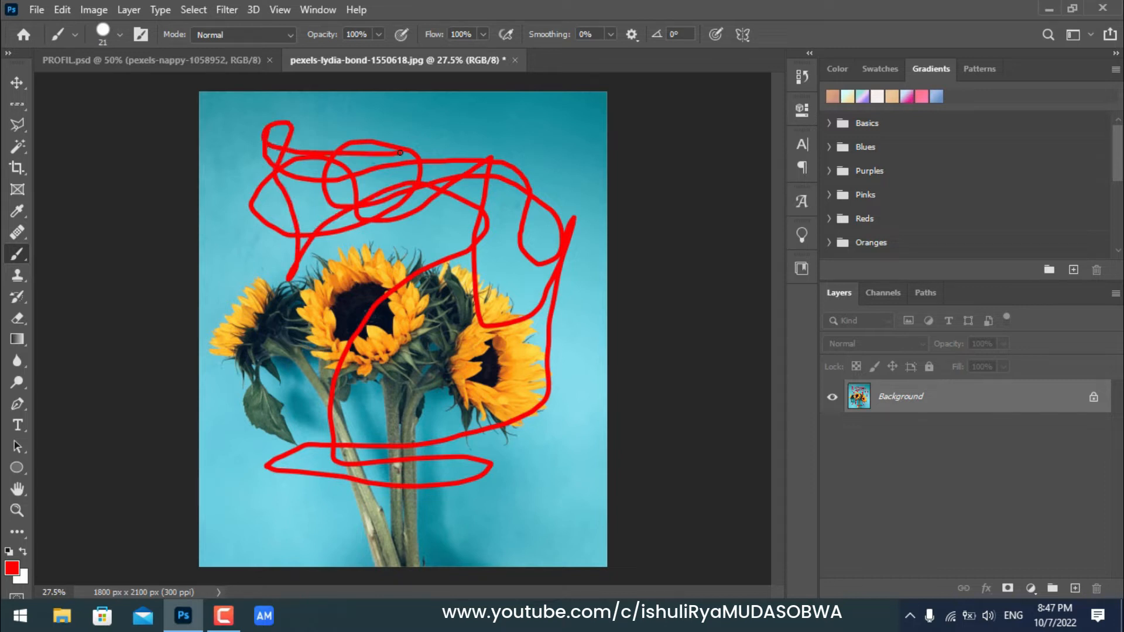
pyautogui.hotkey('ctrl', 'z')
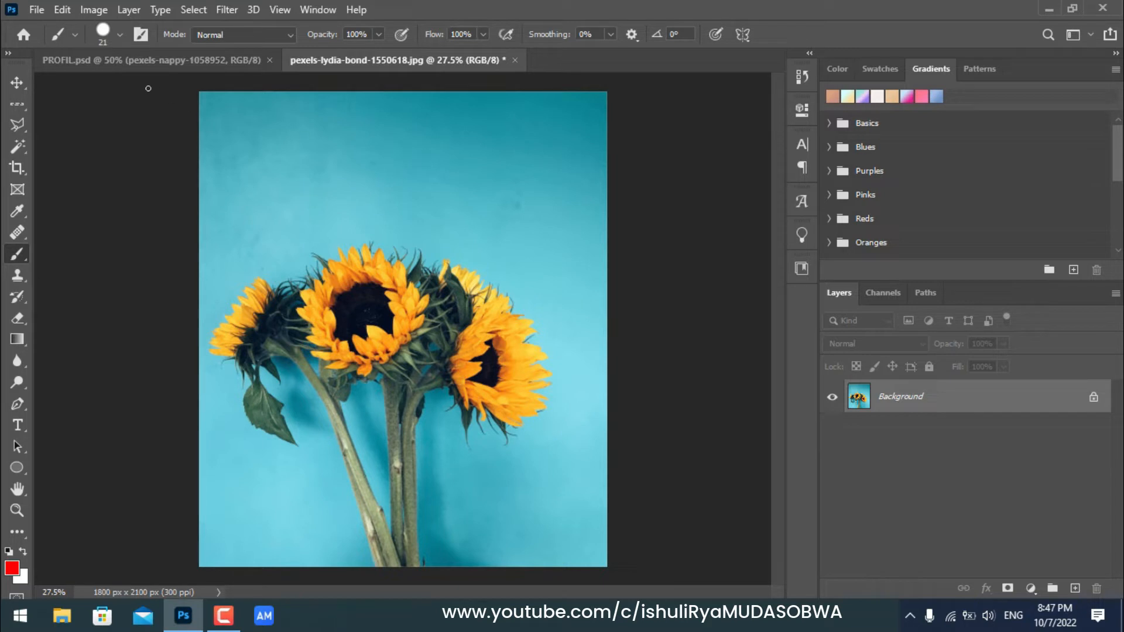
# - Set the brush size to 50 px and paint a short diagonal red stroke on the blue area above the flowers
pyautogui.click(75, 34)
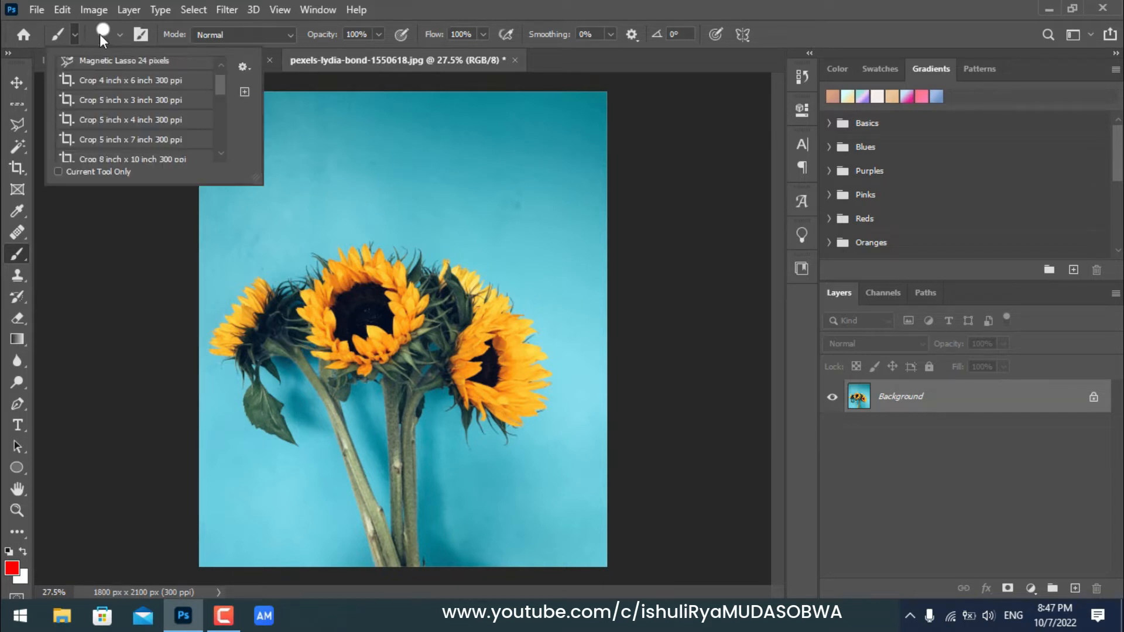
pyautogui.click(120, 35)
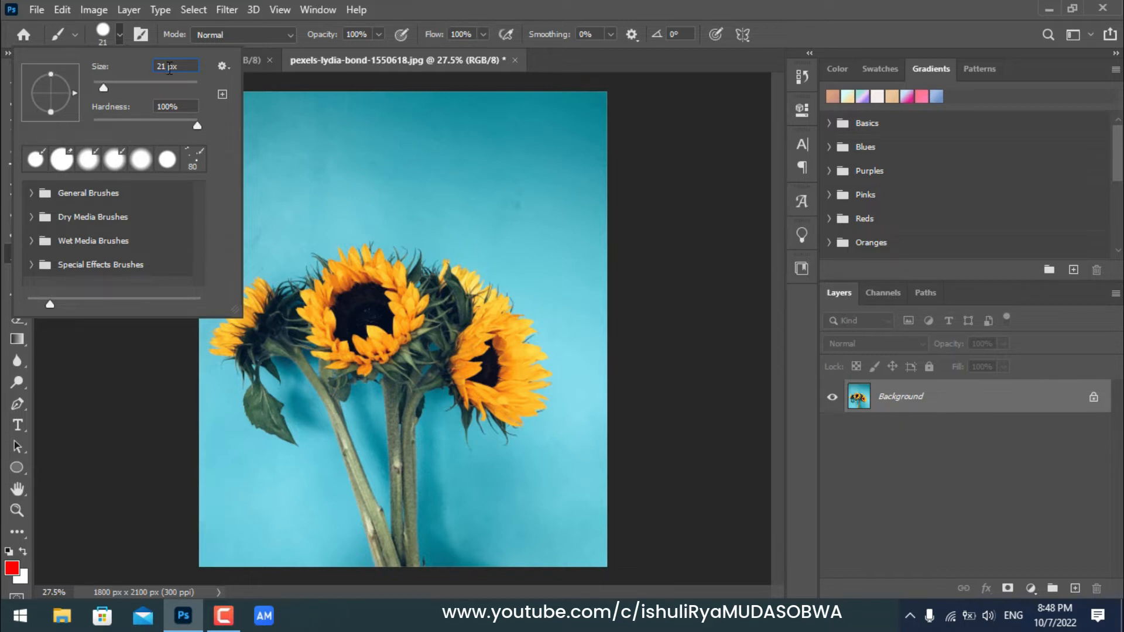
pyautogui.moveTo(165, 67); pyautogui.dragTo(151, 68)
pyautogui.write('50')
pyautogui.click(419, 125)
pyautogui.moveTo(418, 123); pyautogui.dragTo(510, 217)
# - Set the brush size to 70 px and paint a parallel diagonal stroke to the left of the 50 px one
pyautogui.click(117, 34)
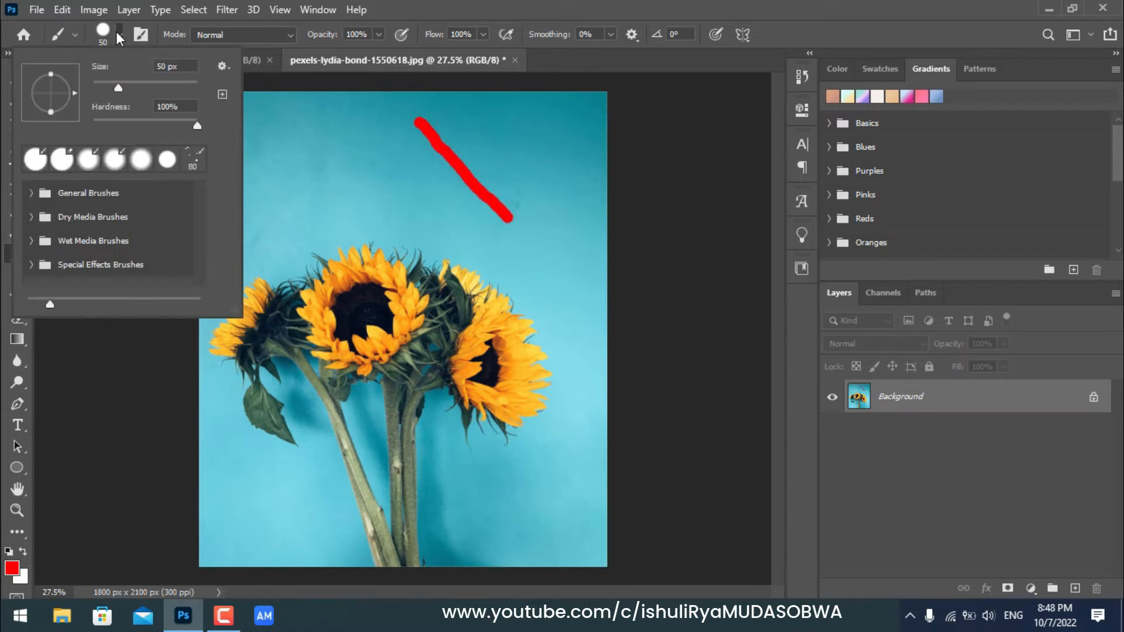
pyautogui.click(161, 66)
pyautogui.write('70')
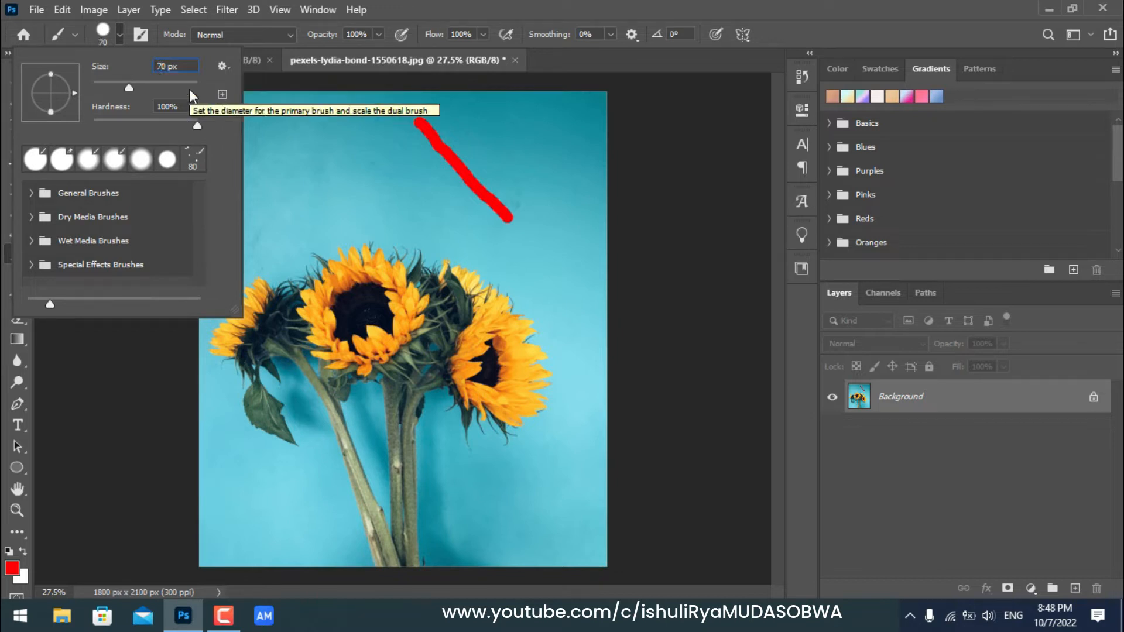
pyautogui.press('Return')
pyautogui.moveTo(371, 126); pyautogui.dragTo(442, 221)
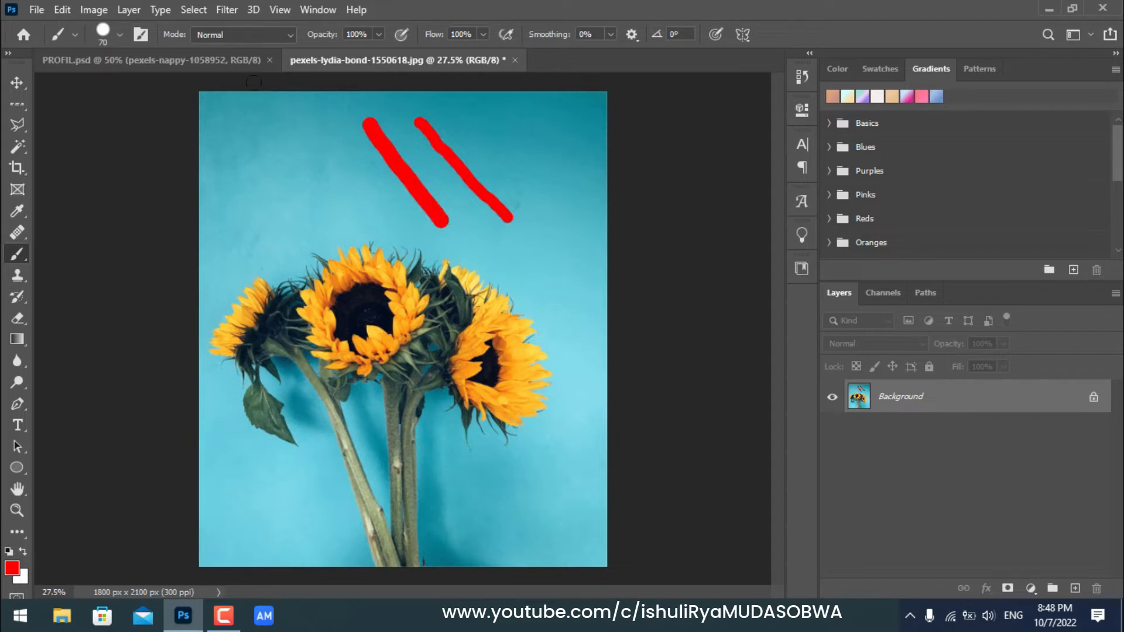
# - Set the brush size to 130 px and paint another diagonal red stroke left of the previous two
pyautogui.click(119, 34)
pyautogui.moveTo(153, 83)
pyautogui.mouseDown()
pyautogui.moveTo(171, 83)
pyautogui.moveTo(153, 84)
pyautogui.mouseUp()
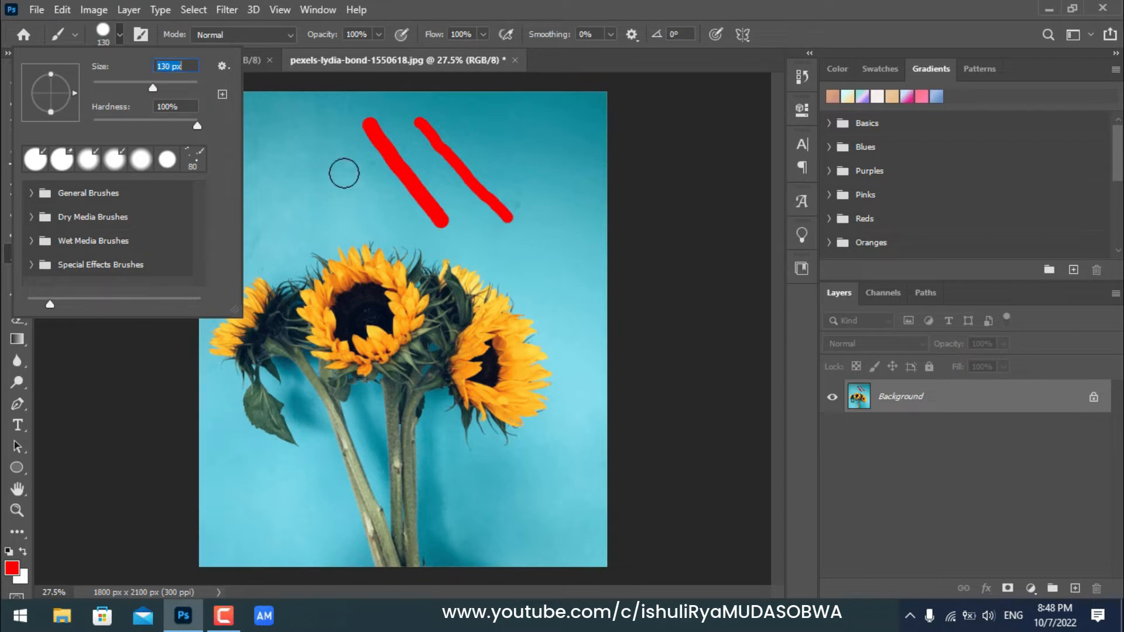
pyautogui.moveTo(319, 129); pyautogui.dragTo(380, 218)
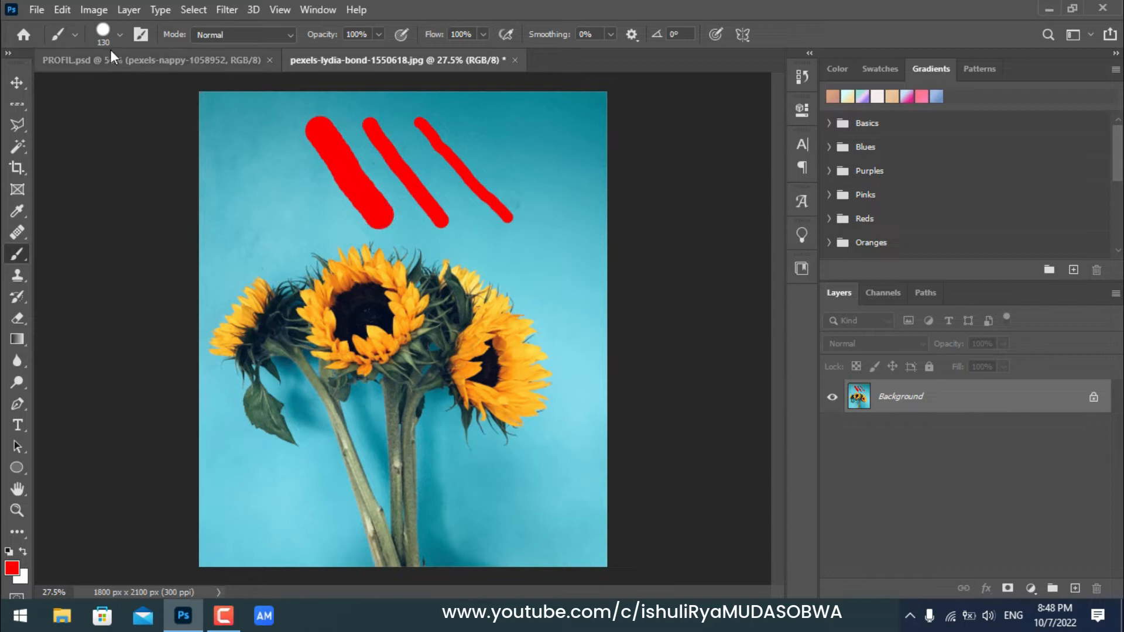
# - Increase the brush size to 259 px and paint a thick diagonal red stroke in the photo's upper-left area
pyautogui.click(119, 34)
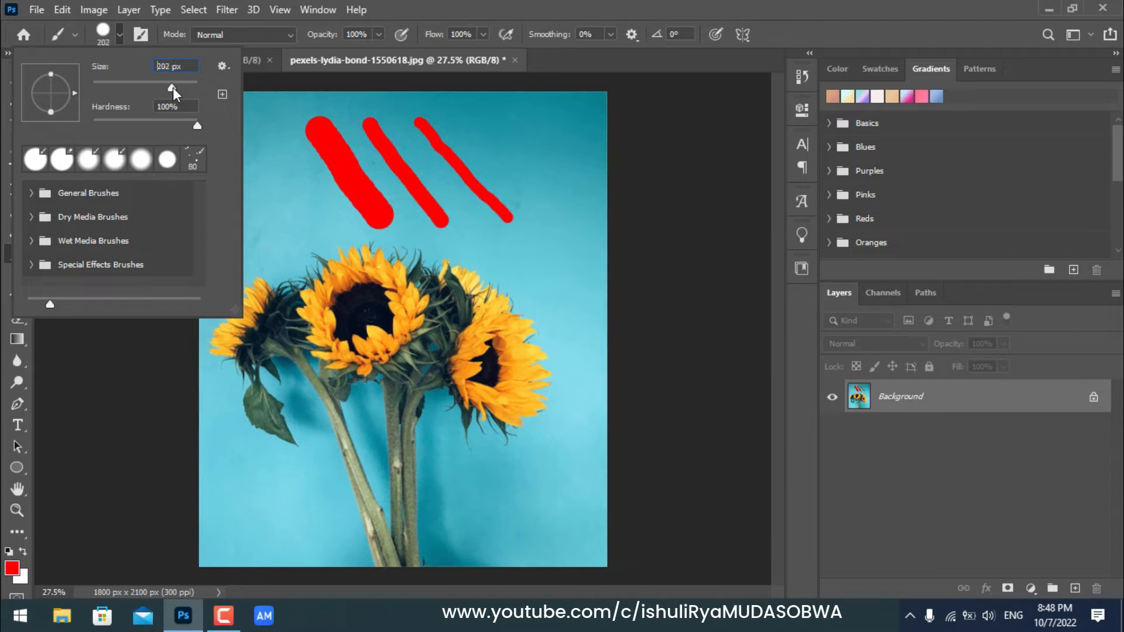
pyautogui.moveTo(175, 87); pyautogui.dragTo(174, 87)
pyautogui.click(110, 38)
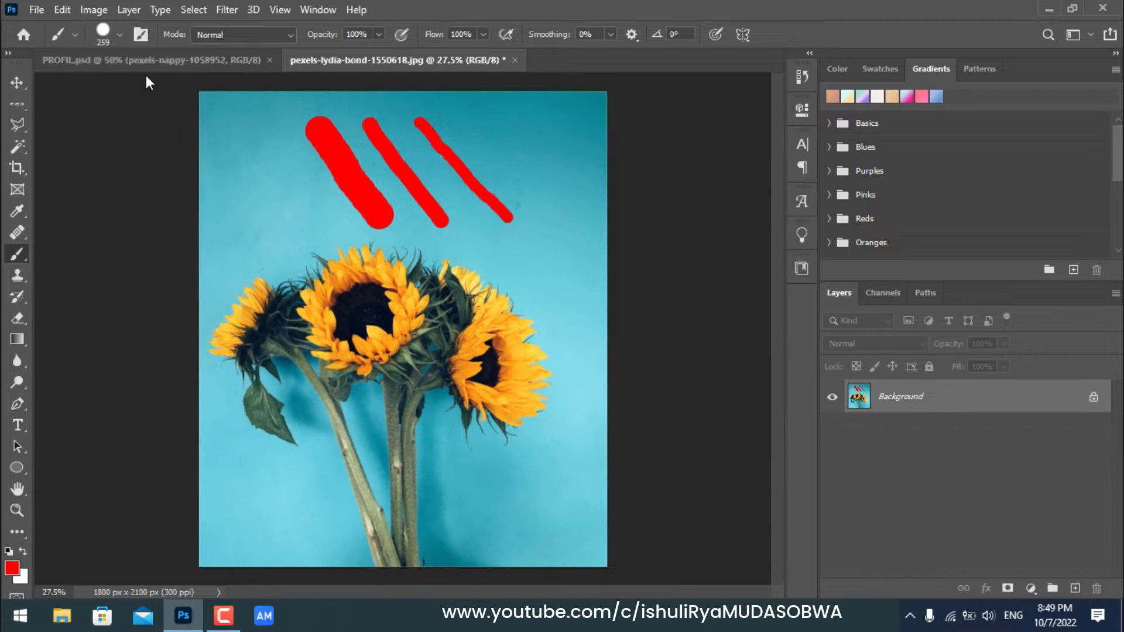
pyautogui.moveTo(240, 134); pyautogui.dragTo(285, 226)
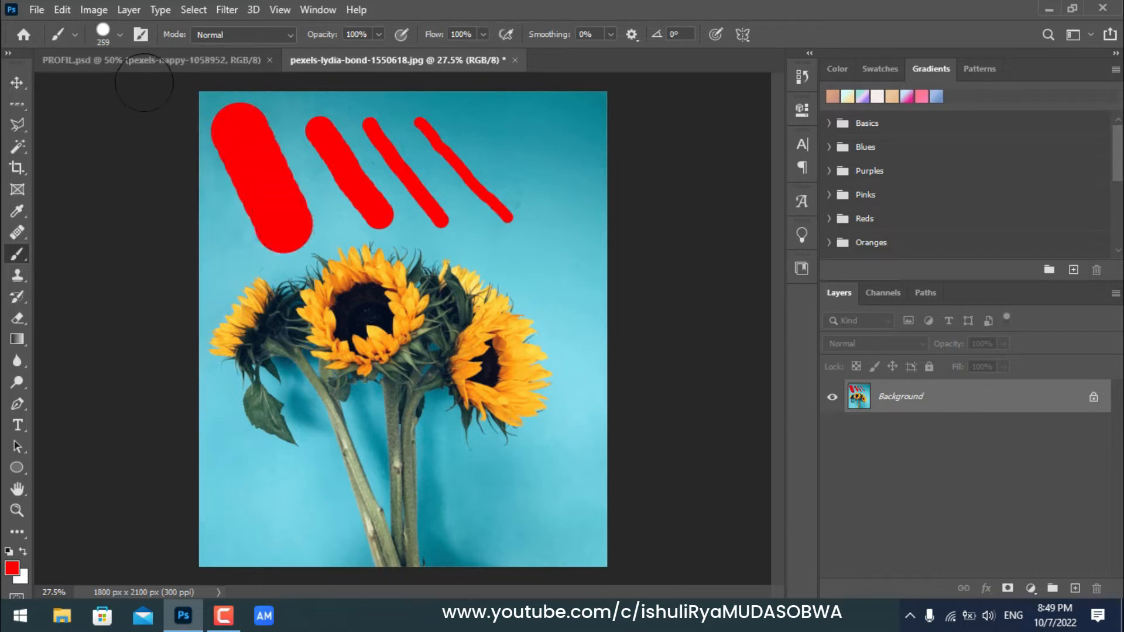
# - Paint one more 259 px red stroke along the photo's right side, and undo all the red test strokes
pyautogui.click(120, 37)
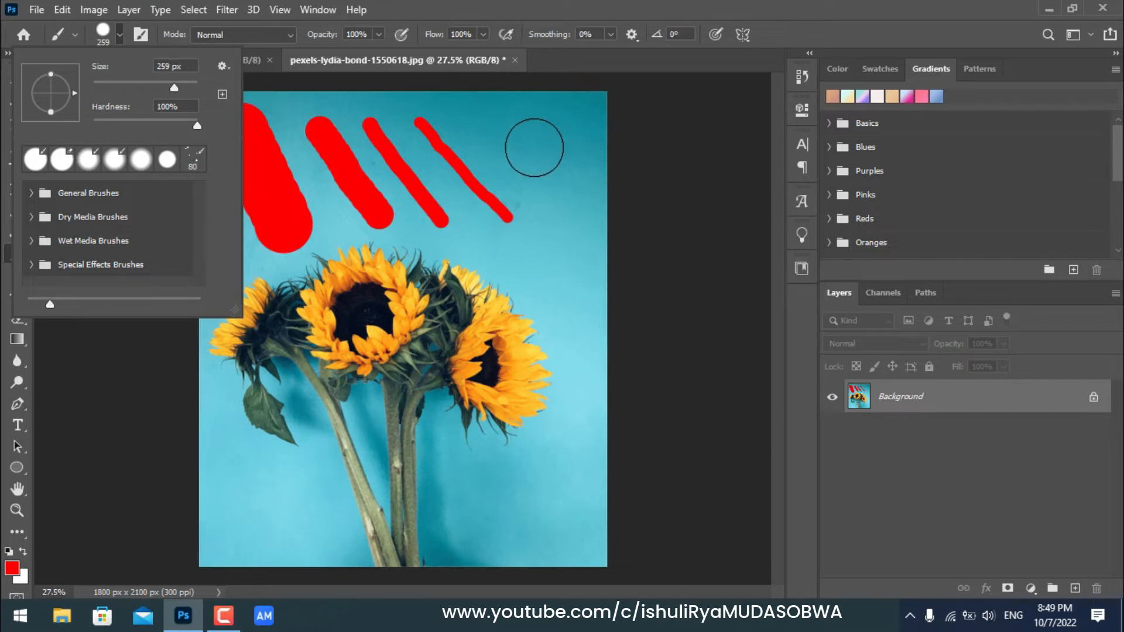
pyautogui.moveTo(534, 148); pyautogui.dragTo(551, 279)
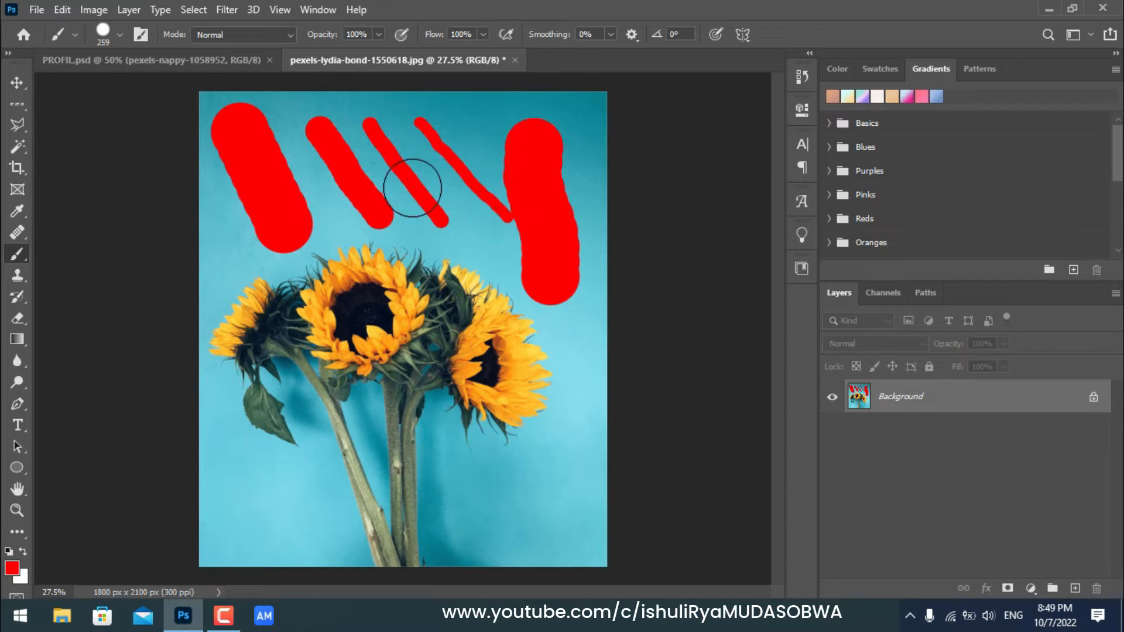
pyautogui.hotkey('ctrl', 'z')
pyautogui.hotkey('ctrl', 'z')
pyautogui.hotkey('ctrl', 'z')
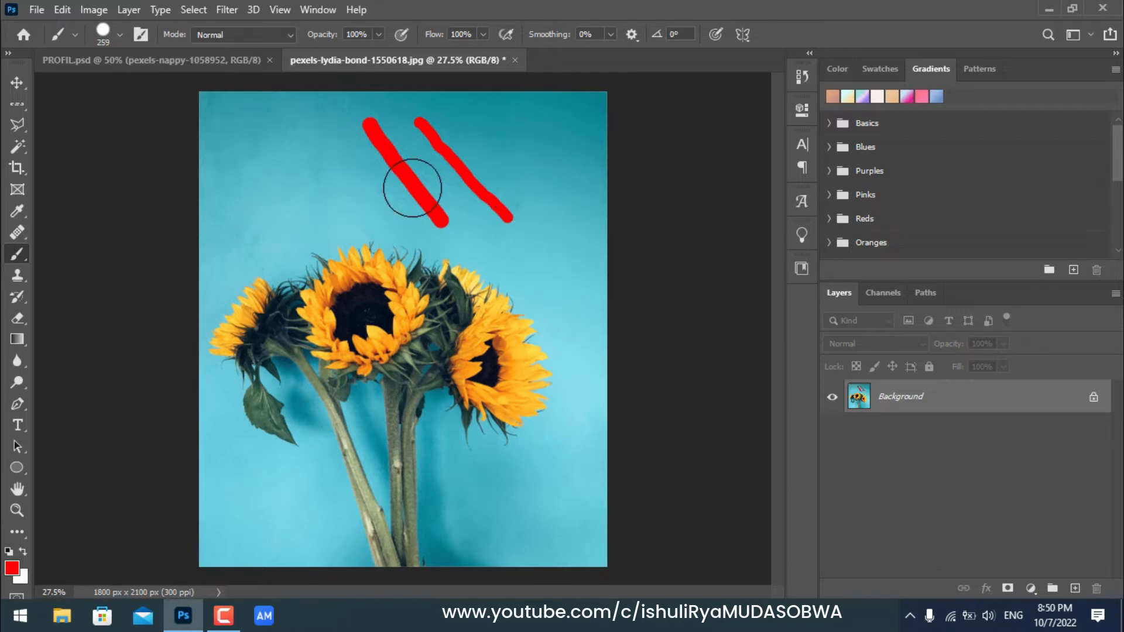
pyautogui.hotkey('ctrl', 'z')
pyautogui.hotkey('ctrl', 'z')
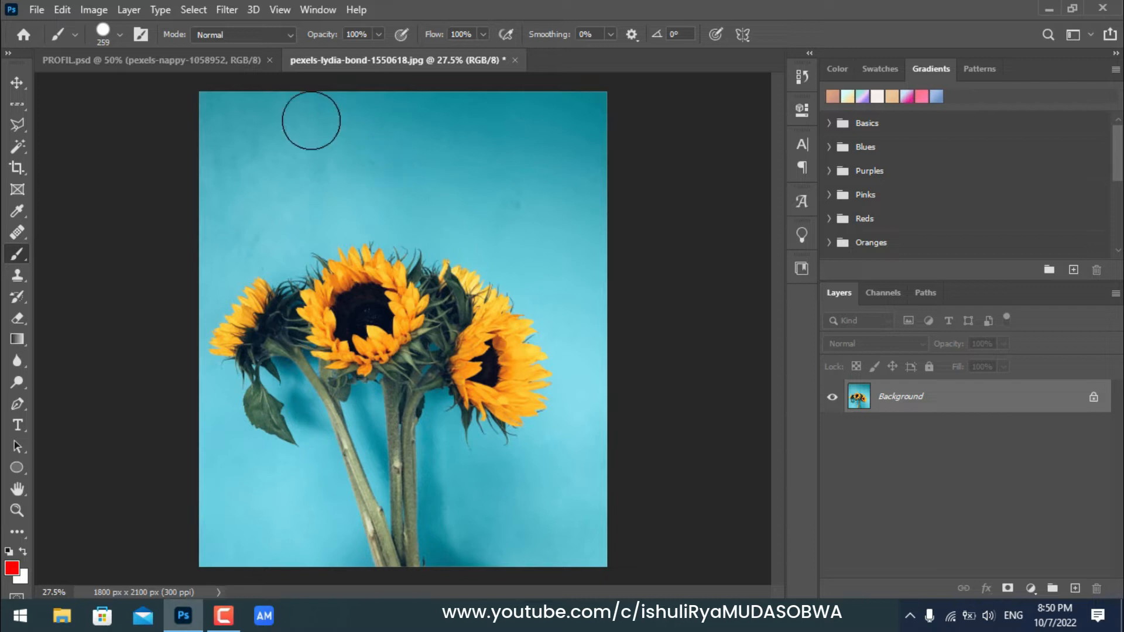
# - Reduce the brush size to 165 px and paint a near-vertical hard-edged red stroke in the photo's upper-right area
pyautogui.click(122, 33)
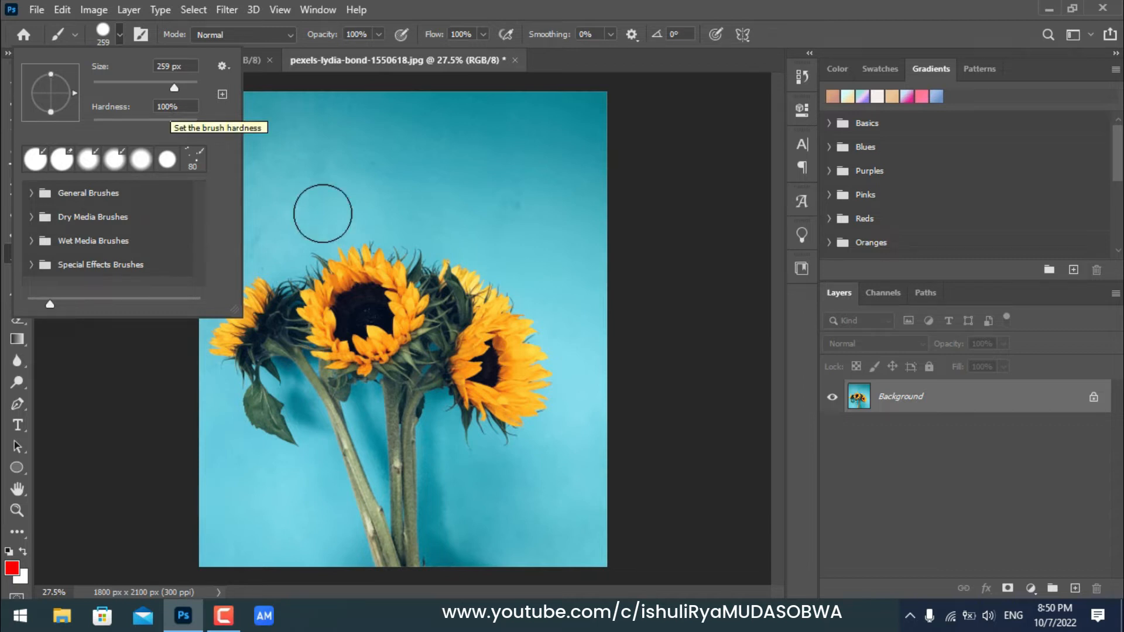
pyautogui.moveTo(165, 86); pyautogui.dragTo(147, 82)
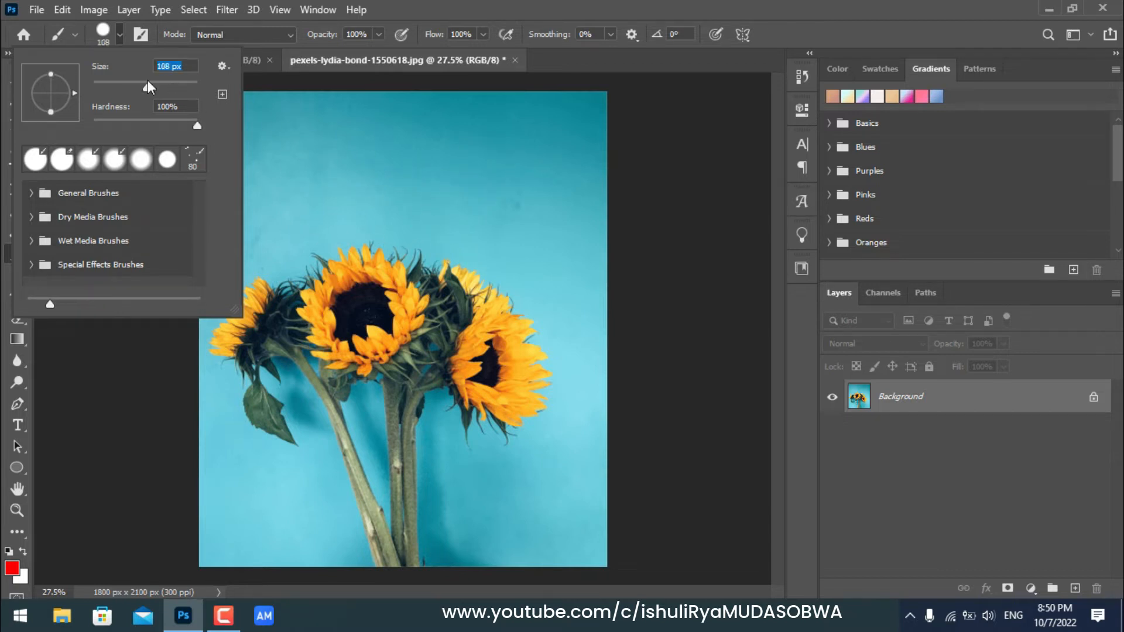
pyautogui.press('Return')
pyautogui.click(498, 125)
pyautogui.moveTo(502, 121); pyautogui.dragTo(521, 237)
# - Lower the brush hardness to about the middle of its range and paint a softer red stroke left of the hard-edged one
pyautogui.click(121, 35)
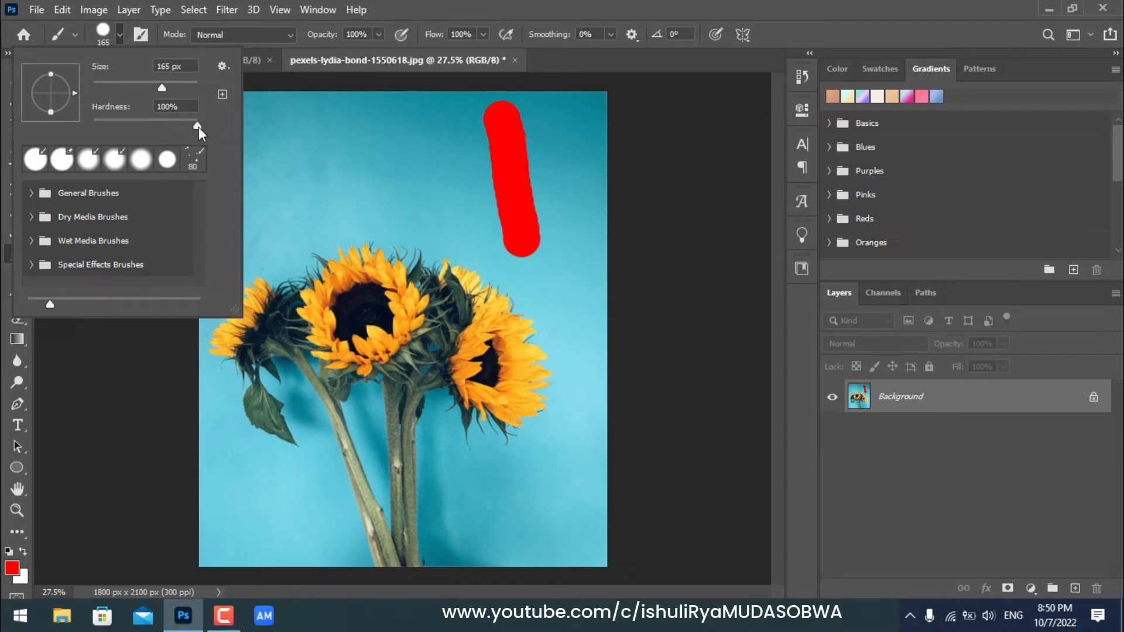
pyautogui.moveTo(193, 125); pyautogui.dragTo(147, 126)
pyautogui.click(427, 115)
pyautogui.moveTo(427, 120); pyautogui.dragTo(441, 209)
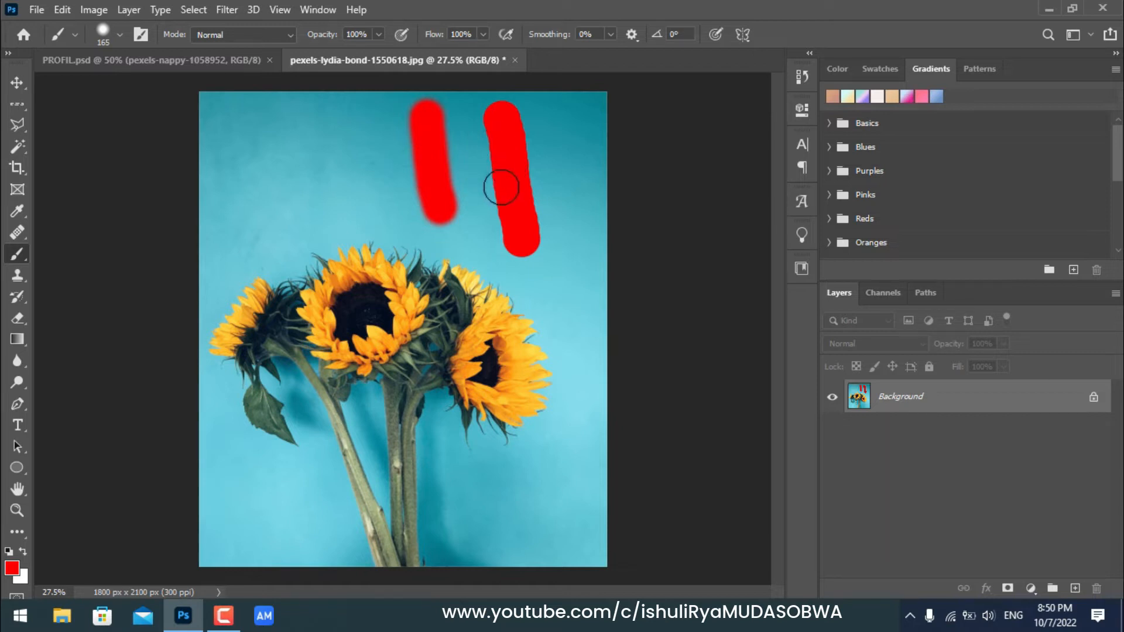
# - Set the brush hardness to 25% and paint a third near-vertical red stroke further left
pyautogui.click(121, 35)
pyautogui.moveTo(145, 127); pyautogui.dragTo(118, 123)
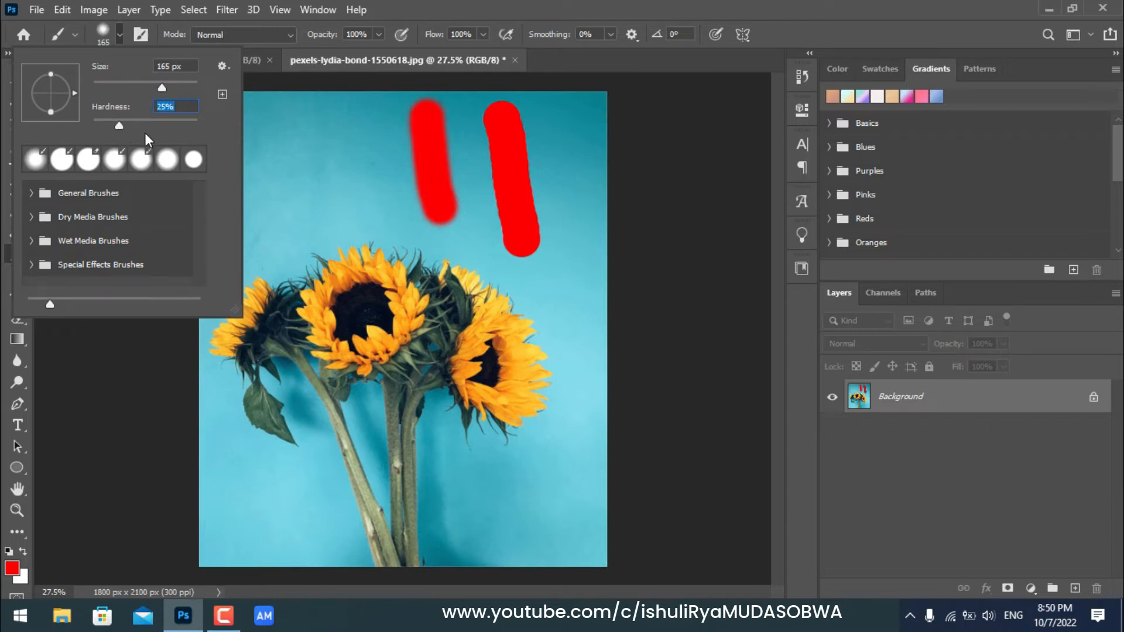
pyautogui.moveTo(325, 113); pyautogui.dragTo(331, 212)
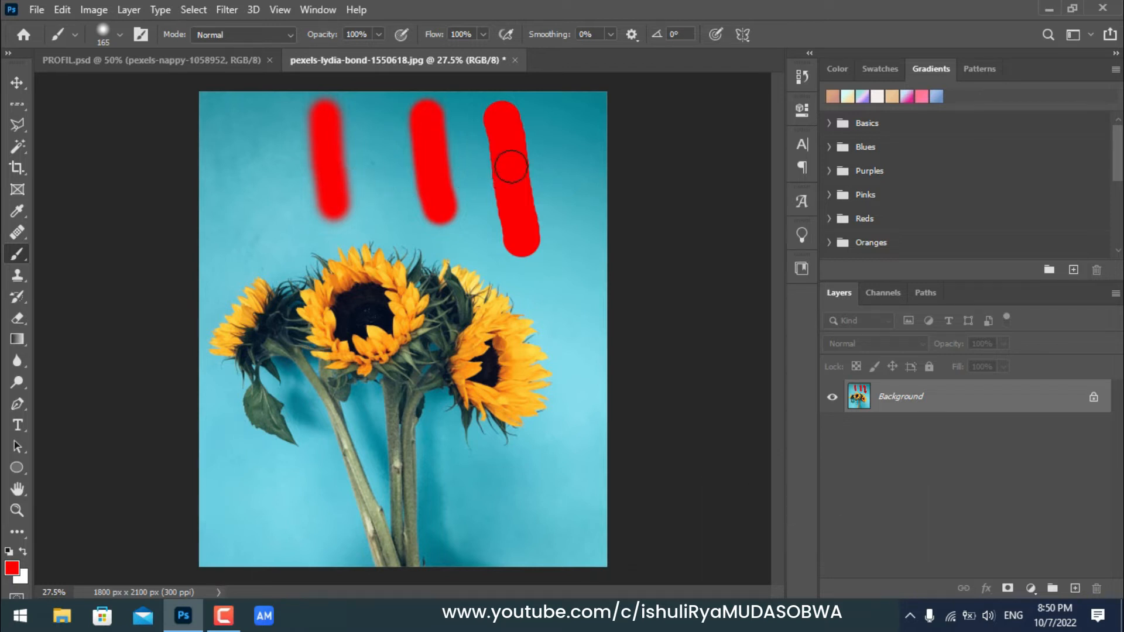
# - Lower the brush hardness close to its minimum and paint a fourth, softest red stroke near the photo's left edge
pyautogui.click(119, 35)
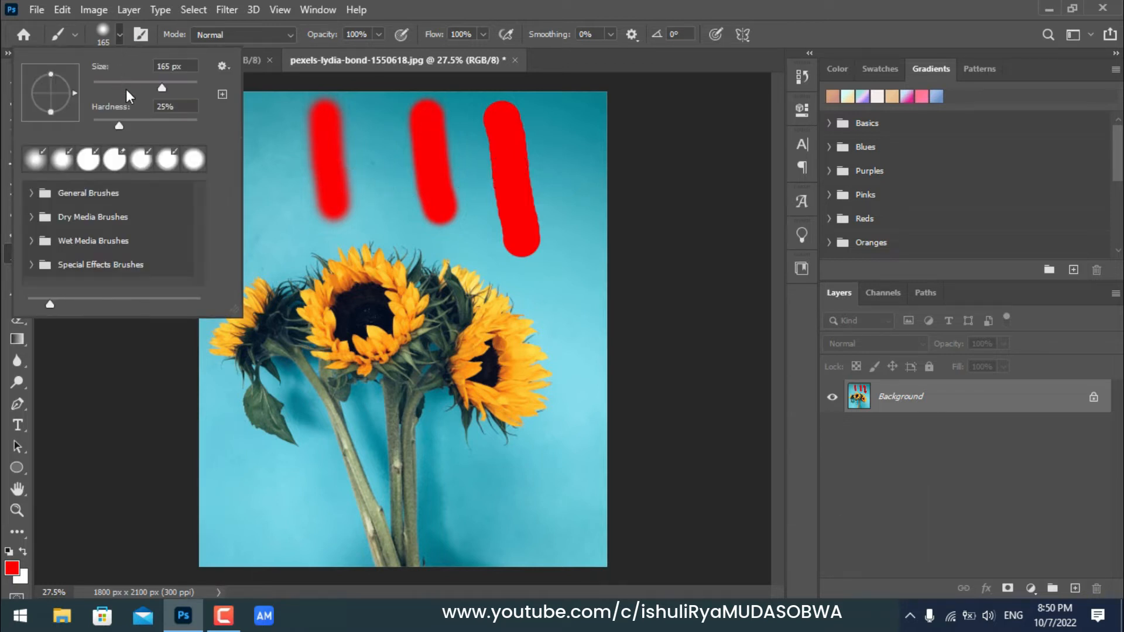
pyautogui.moveTo(104, 124); pyautogui.dragTo(102, 124)
pyautogui.click(120, 35)
pyautogui.moveTo(234, 121); pyautogui.dragTo(245, 235)
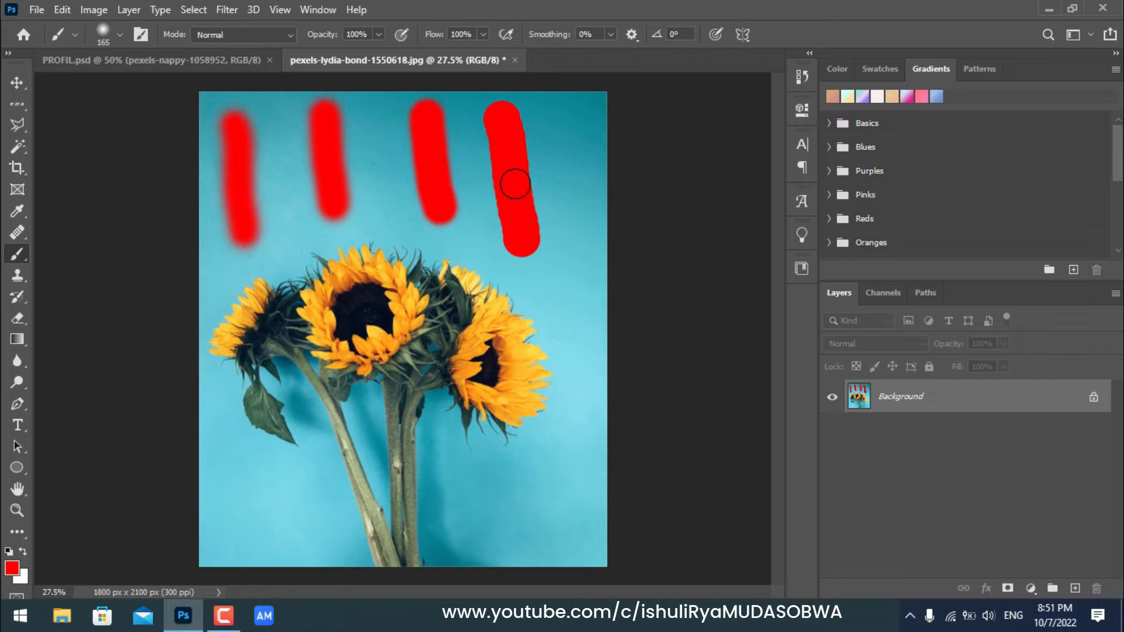
# - In PROFIL.psd, add a new empty layer and move it between the Lorem ipsum text layer and Rectangle 5
pyautogui.rightClick(19, 252)
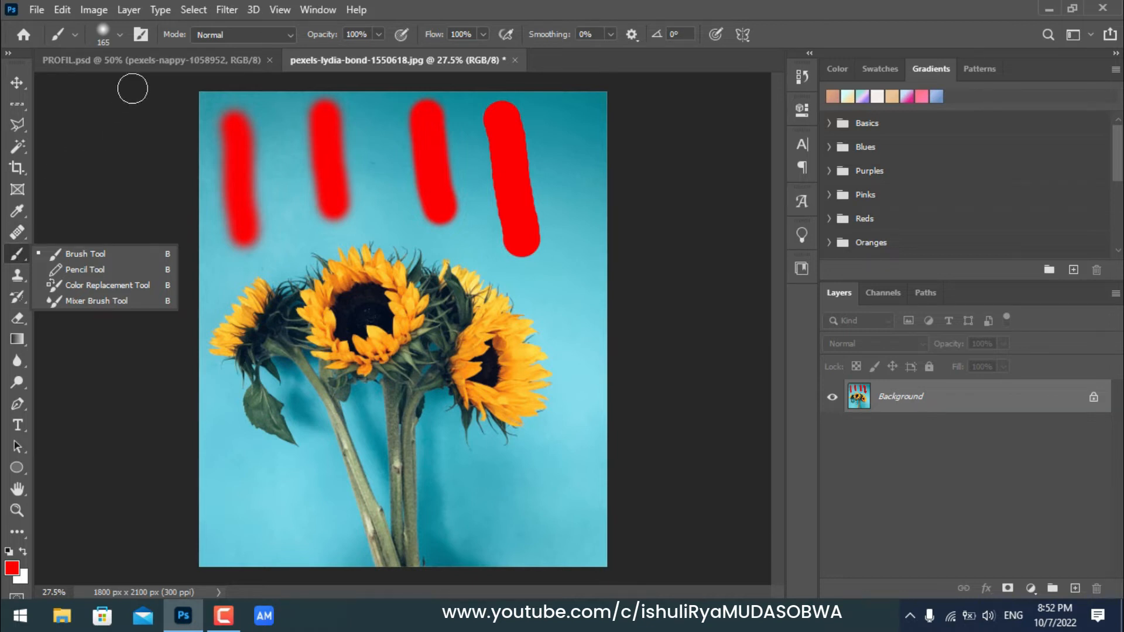
pyautogui.click(152, 62)
pyautogui.click(152, 62)
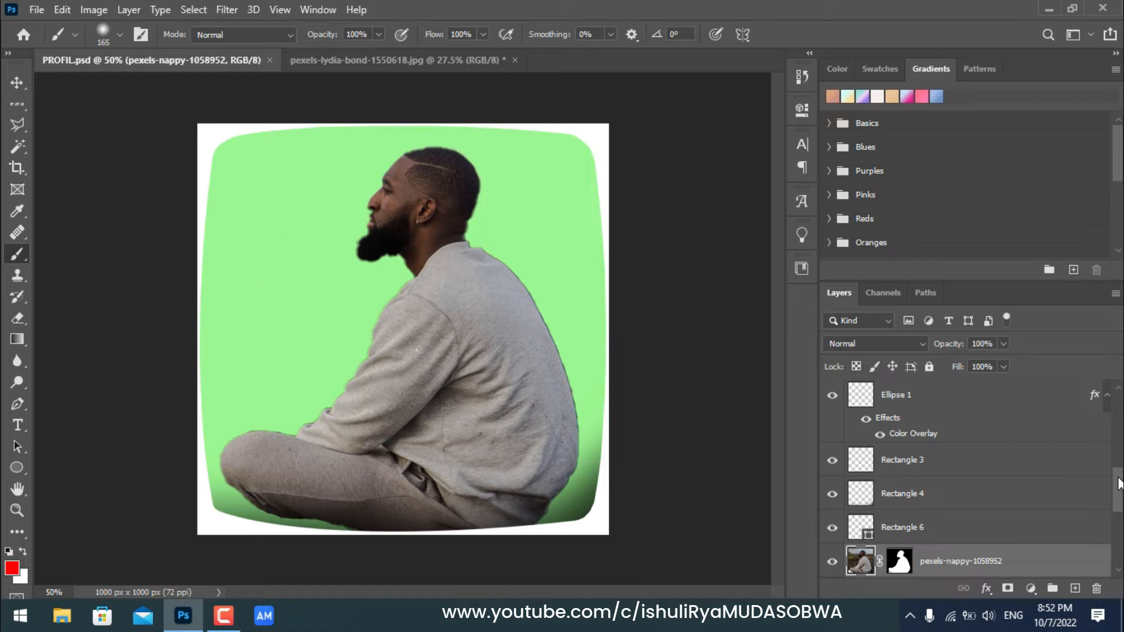
pyautogui.scroll(-2, 1117, 502)
pyautogui.scroll(-2, 1117, 502)
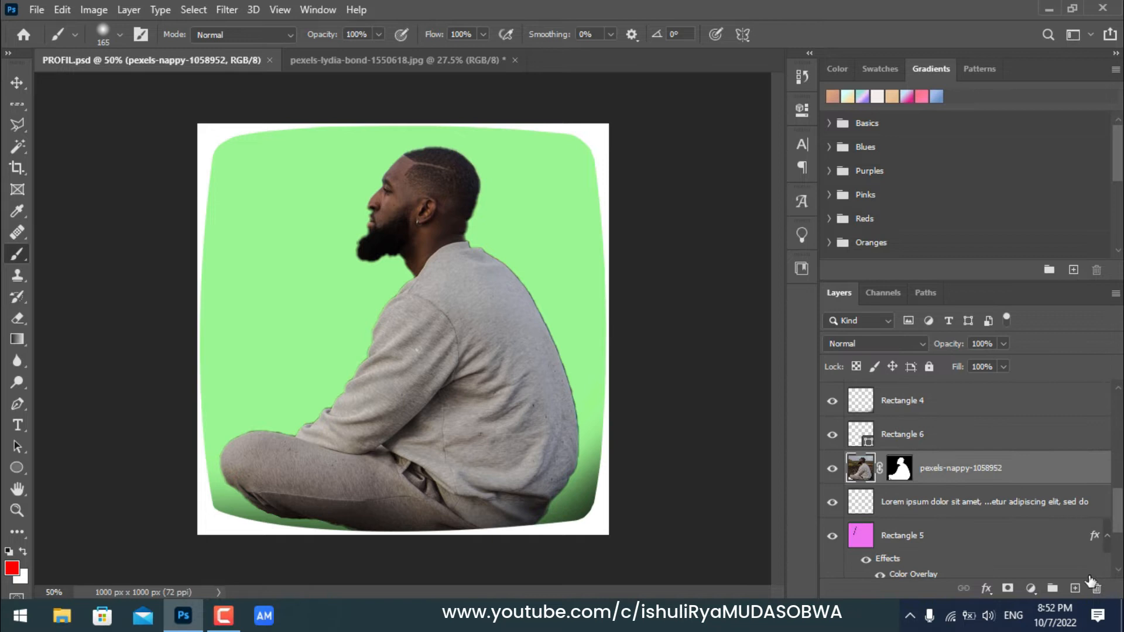
pyautogui.click(1075, 588)
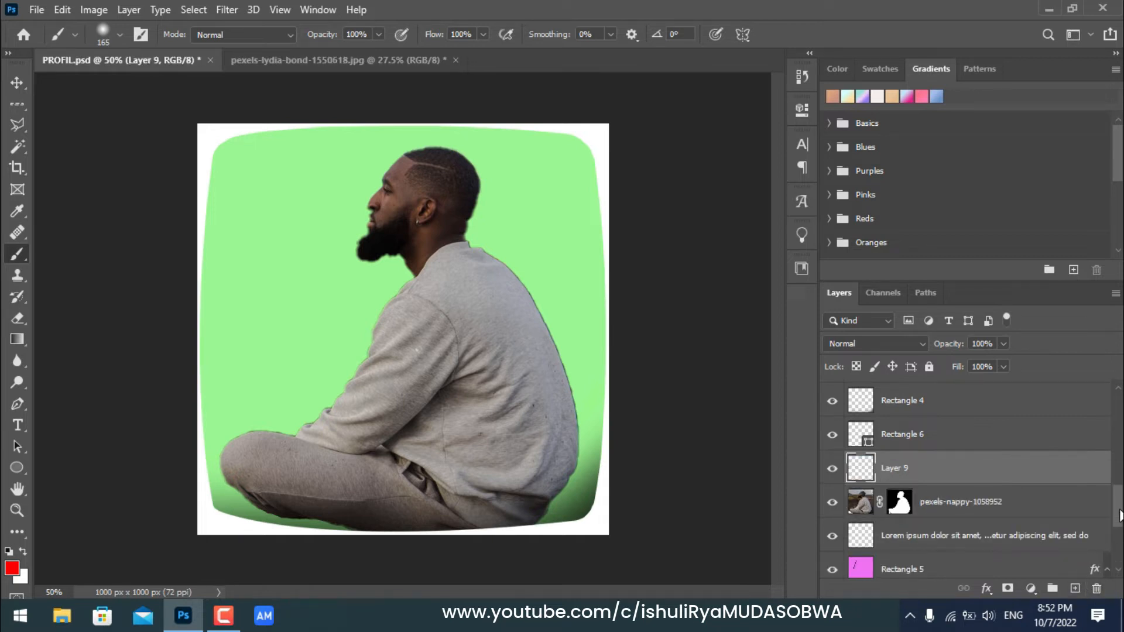
pyautogui.scroll(-2, 1120, 530)
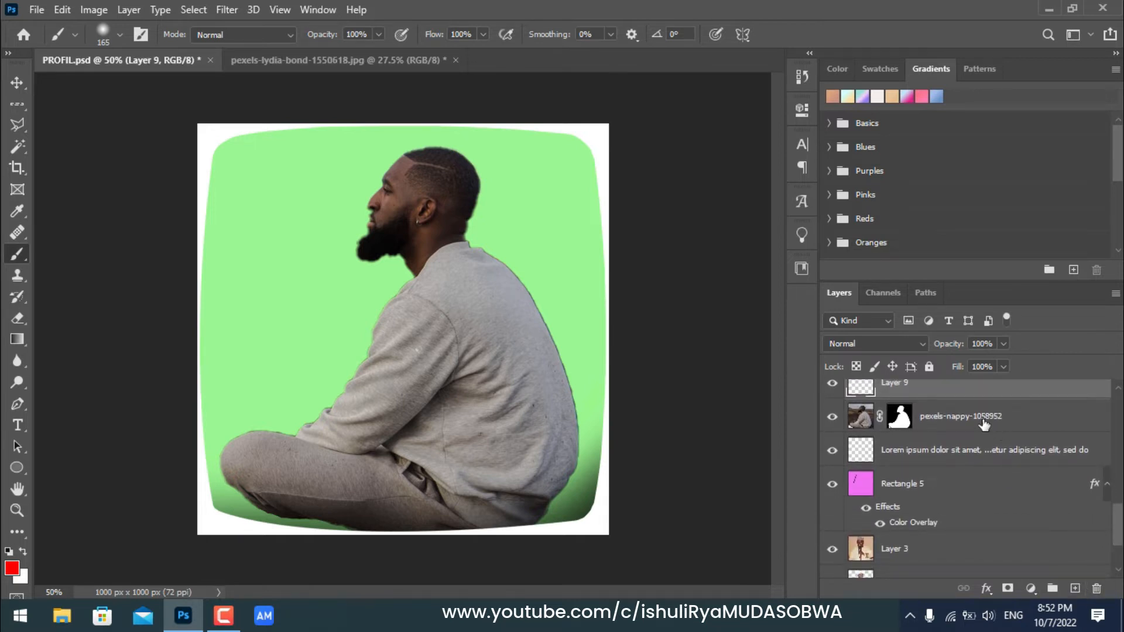
pyautogui.moveTo(972, 391); pyautogui.dragTo(931, 467)
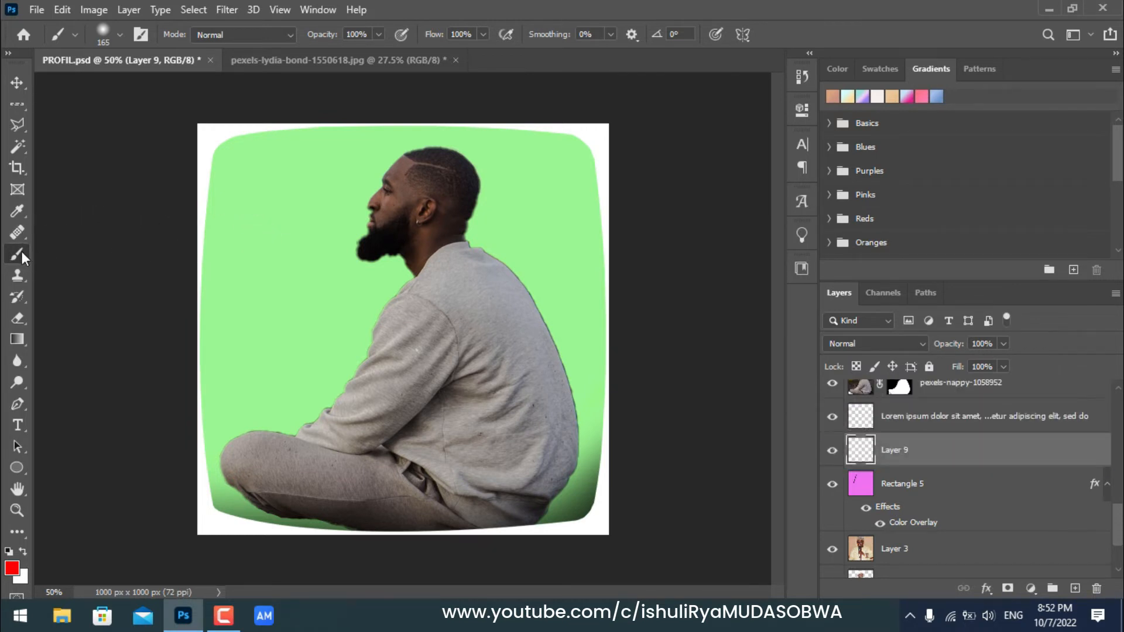
# - Set the brush to 417 px with 98% hardness and paint the whole background behind the seated man red on Layer 9
pyautogui.click(119, 35)
pyautogui.moveTo(164, 88)
pyautogui.mouseDown()
pyautogui.moveTo(183, 87)
pyautogui.moveTo(196, 125)
pyautogui.mouseUp()
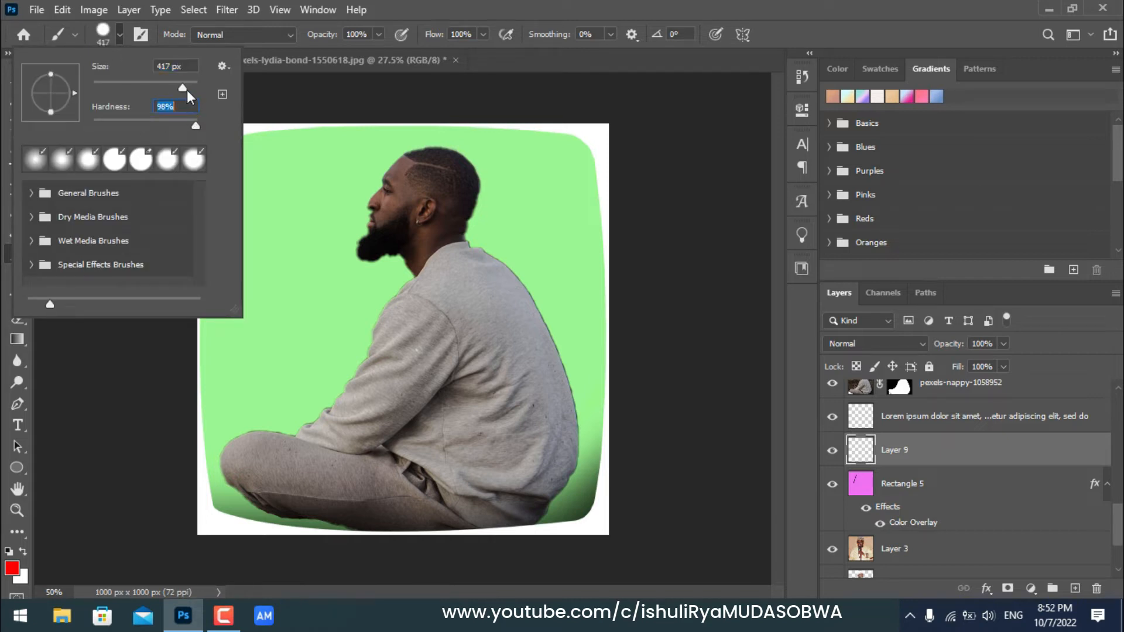
pyautogui.click(120, 35)
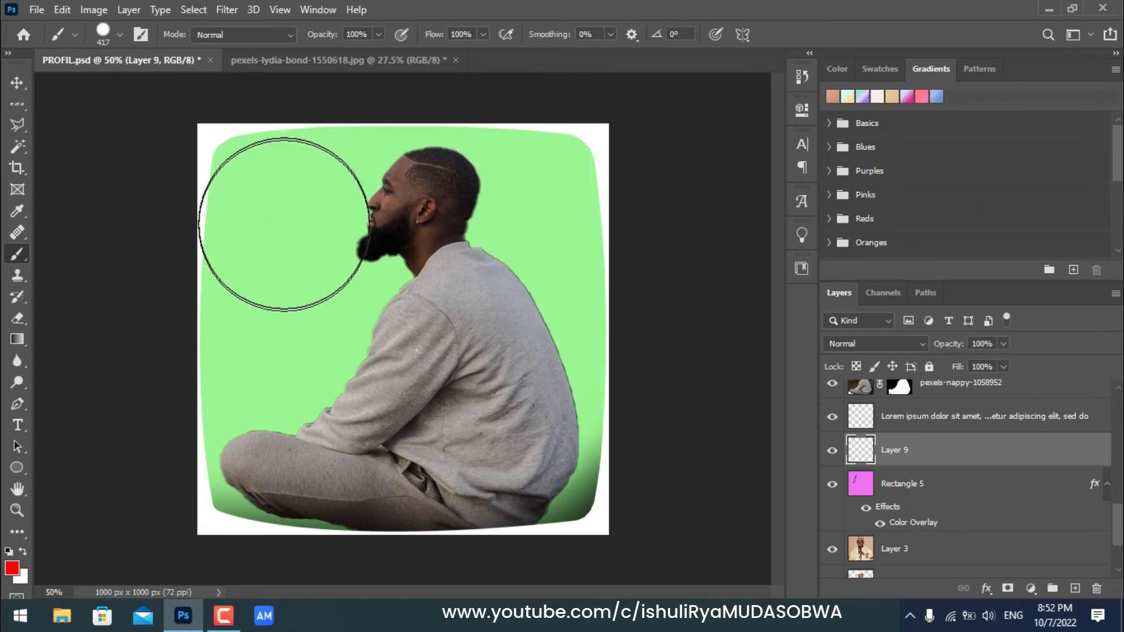
pyautogui.click(284, 221)
pyautogui.moveTo(275, 214)
pyautogui.mouseDown()
pyautogui.moveTo(315, 190)
pyautogui.moveTo(539, 183)
pyautogui.moveTo(560, 242)
pyautogui.moveTo(567, 450)
pyautogui.moveTo(527, 495)
pyautogui.moveTo(392, 517)
pyautogui.moveTo(285, 518)
pyautogui.moveTo(224, 499)
pyautogui.moveTo(262, 208)
pyautogui.moveTo(261, 284)
pyautogui.moveTo(283, 357)
pyautogui.moveTo(440, 255)
pyautogui.moveTo(326, 459)
pyautogui.moveTo(238, 490)
pyautogui.mouseUp()
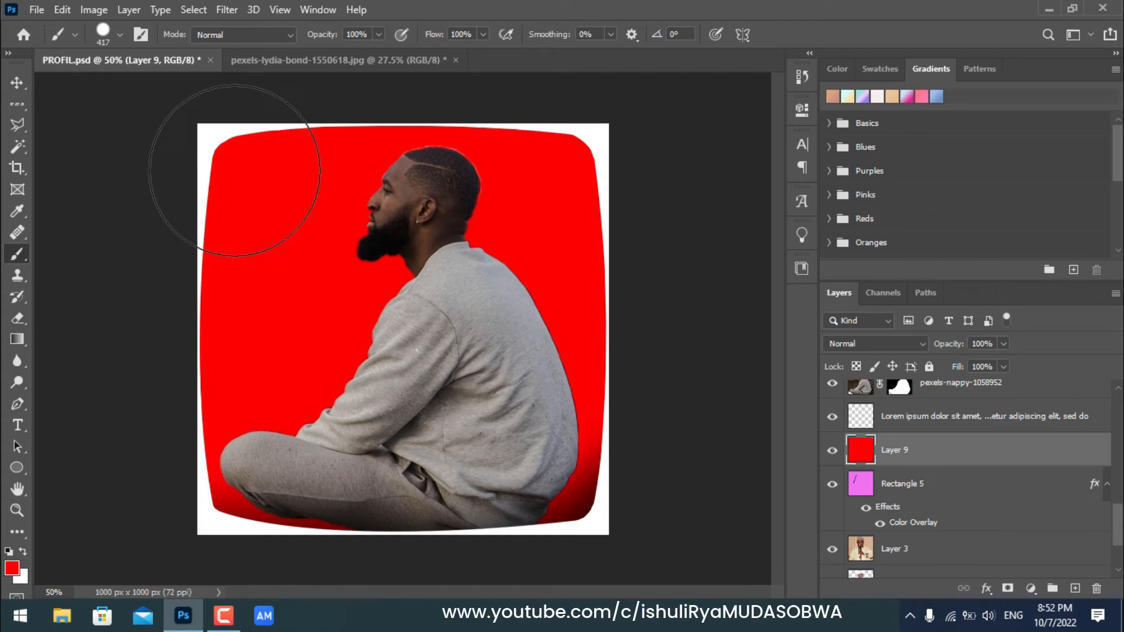
pyautogui.rightClick(19, 255)
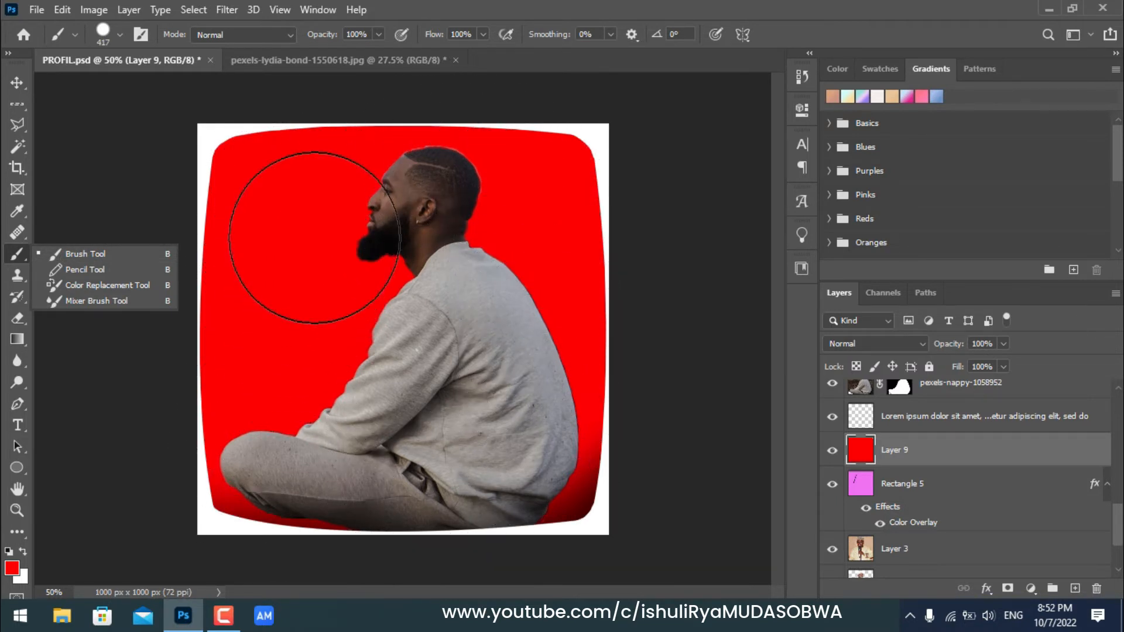
pyautogui.click(12, 254)
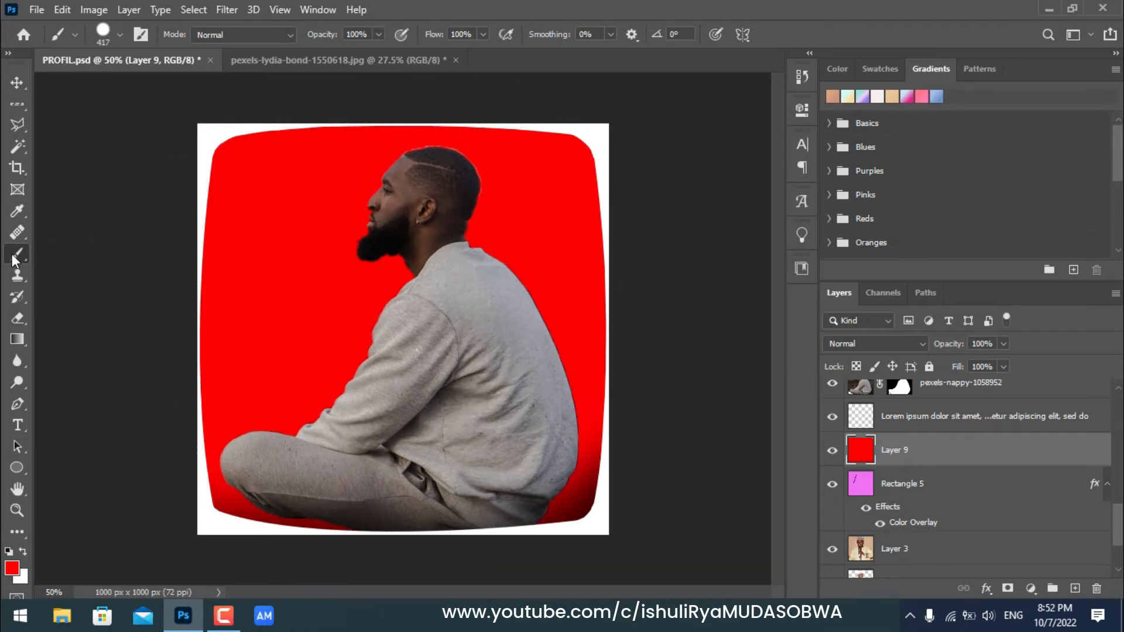
# - Change the foreground color to a medium blue and repaint the whole background behind the seated man on Layer 9
pyautogui.click(12, 566)
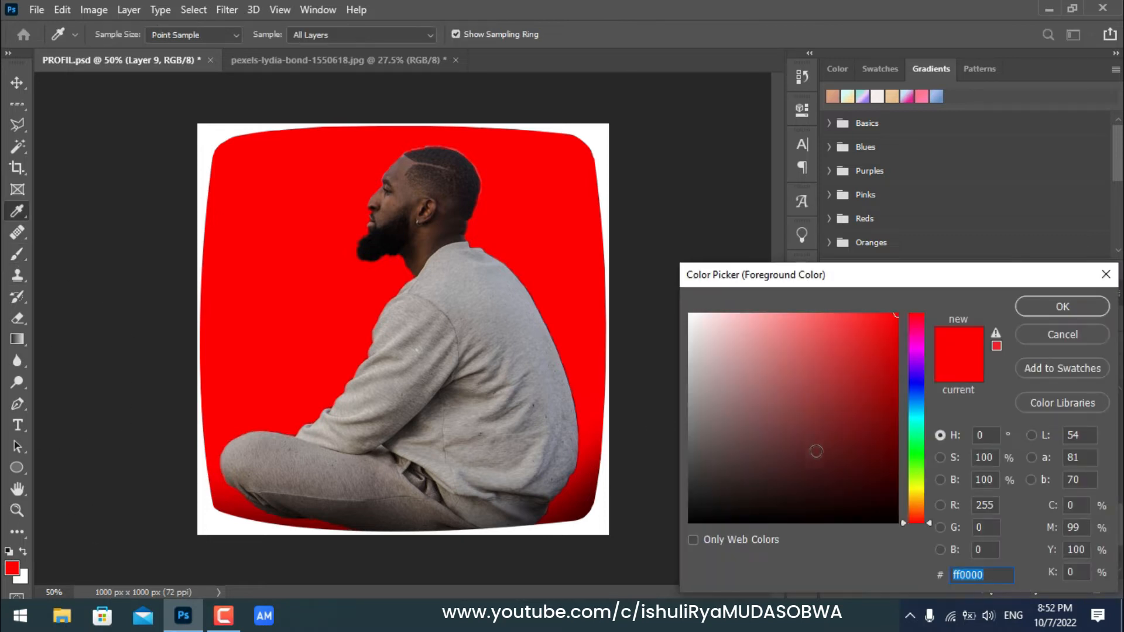
pyautogui.click(919, 385)
pyautogui.moveTo(879, 366)
pyautogui.mouseDown()
pyautogui.moveTo(818, 323)
pyautogui.moveTo(846, 321)
pyautogui.mouseUp()
pyautogui.click(1034, 307)
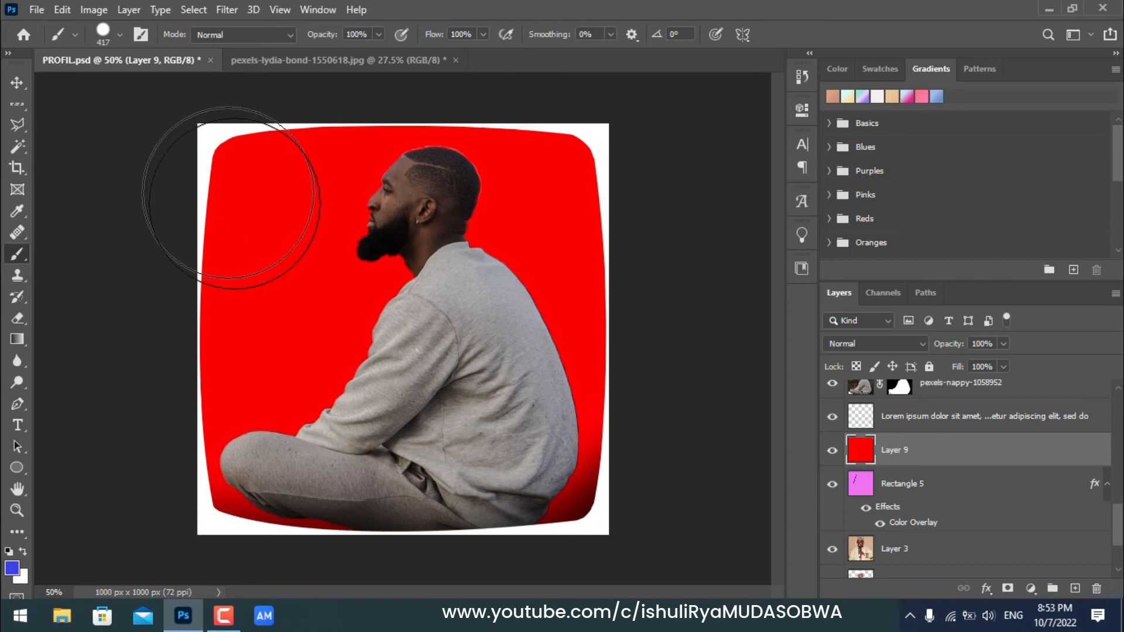
pyautogui.moveTo(264, 201)
pyautogui.mouseDown()
pyautogui.moveTo(443, 182)
pyautogui.moveTo(553, 190)
pyautogui.moveTo(572, 247)
pyautogui.moveTo(523, 510)
pyautogui.moveTo(273, 527)
pyautogui.moveTo(195, 459)
pyautogui.moveTo(264, 331)
pyautogui.moveTo(301, 300)
pyautogui.moveTo(406, 278)
pyautogui.moveTo(307, 400)
pyautogui.moveTo(283, 492)
pyautogui.moveTo(338, 356)
pyautogui.mouseUp()
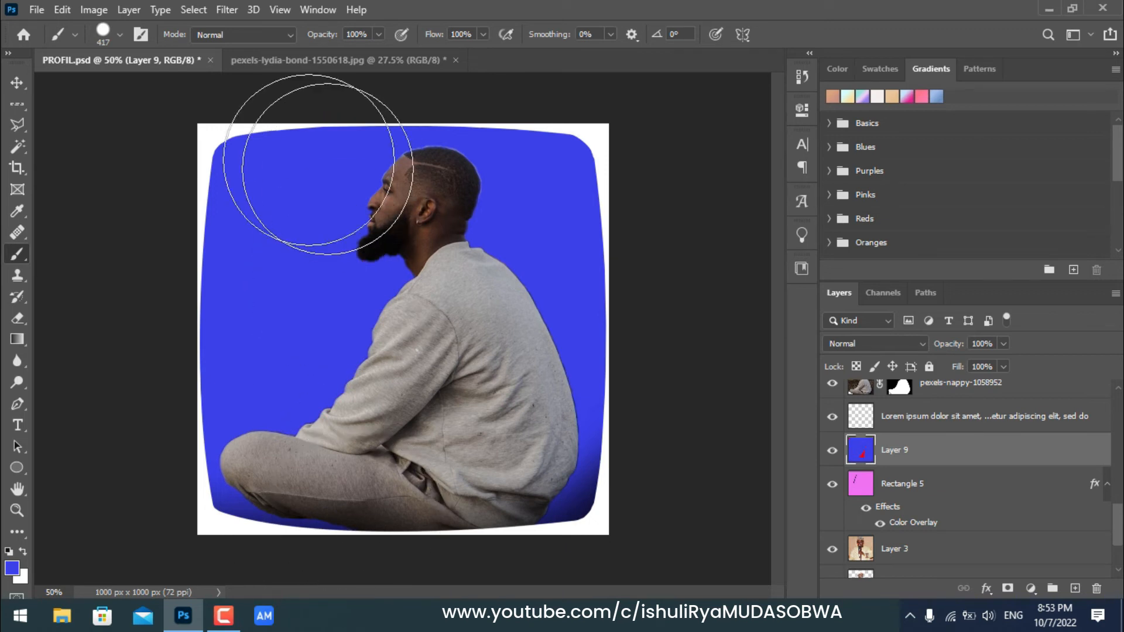
# - Switch to the sunflower photo and undo the four red brush strokes painted on it
pyautogui.click(315, 62)
pyautogui.hotkey('ctrl', 'z')
pyautogui.hotkey('ctrl', 'z')
pyautogui.hotkey('ctrl', 'z')
pyautogui.hotkey('ctrl', 'z')
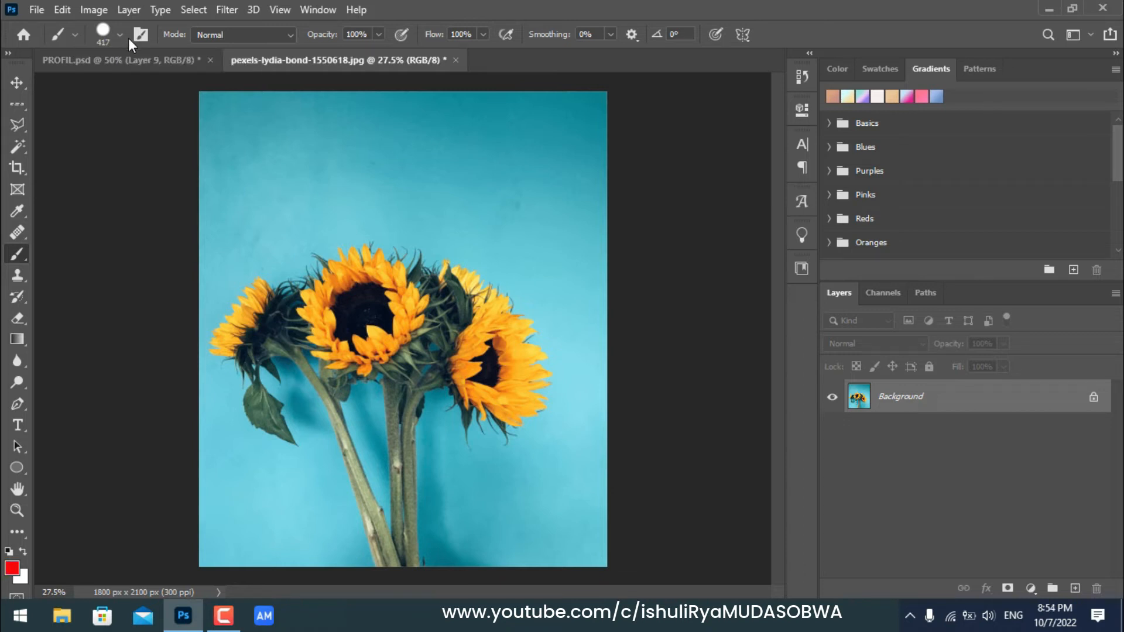
# - Flatten the 417 px brush tip into a wide ellipse and paint a short diagonal red stroke above the flowers at the photo's upper right
pyautogui.click(120, 35)
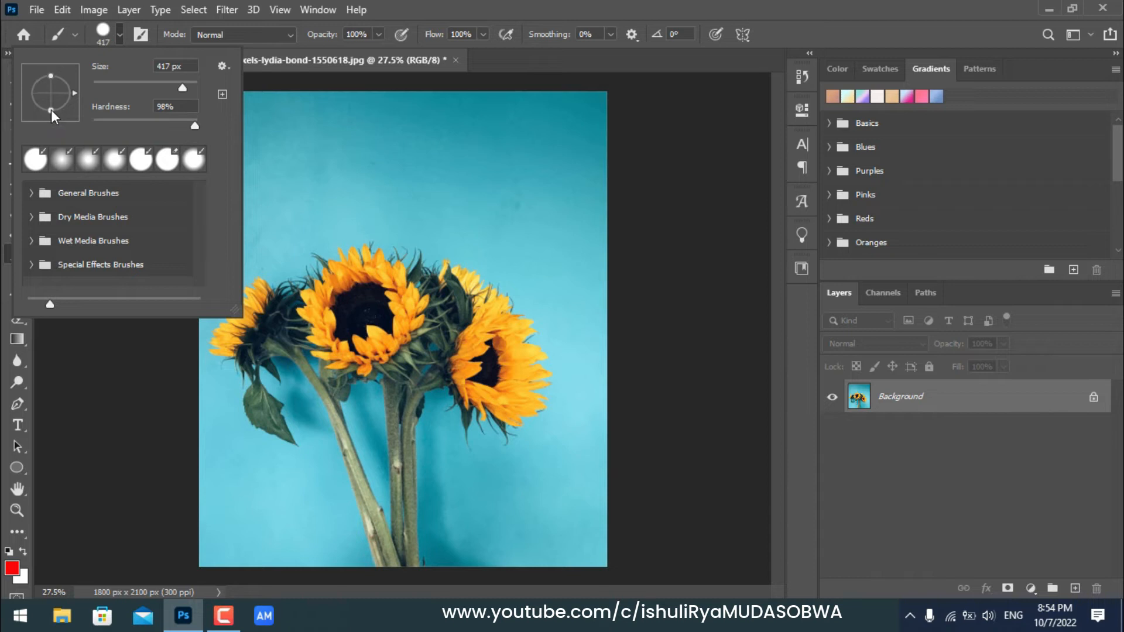
pyautogui.moveTo(51, 107); pyautogui.dragTo(51, 106)
pyautogui.moveTo(51, 100); pyautogui.dragTo(51, 99)
pyautogui.moveTo(53, 100); pyautogui.dragTo(53, 106)
pyautogui.moveTo(53, 105); pyautogui.dragTo(53, 101)
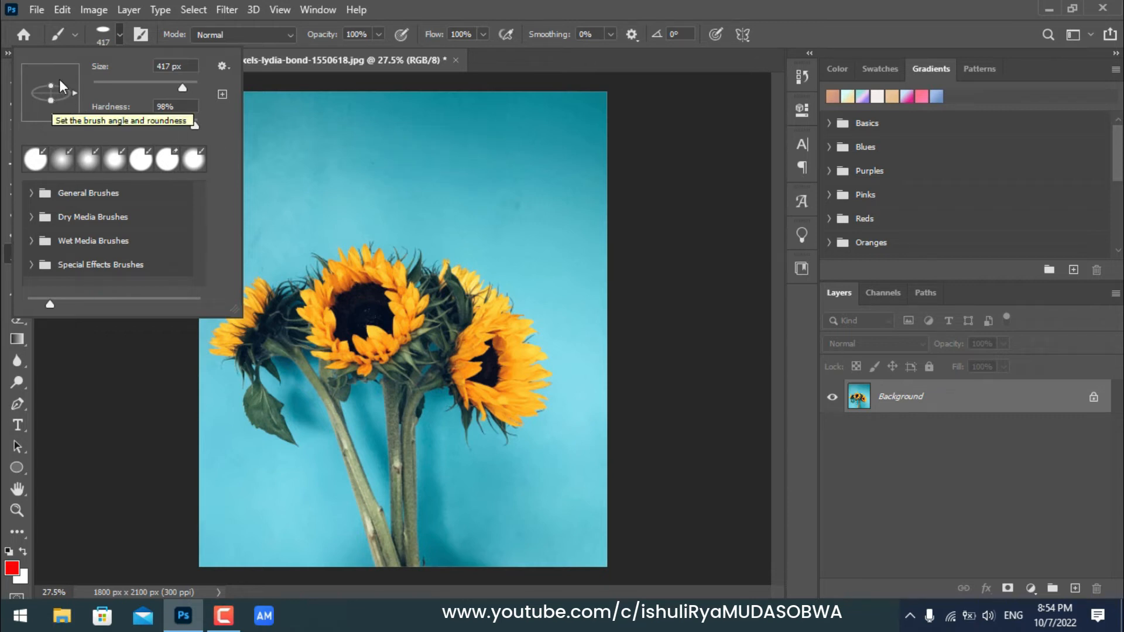
pyautogui.moveTo(433, 141); pyautogui.dragTo(502, 205)
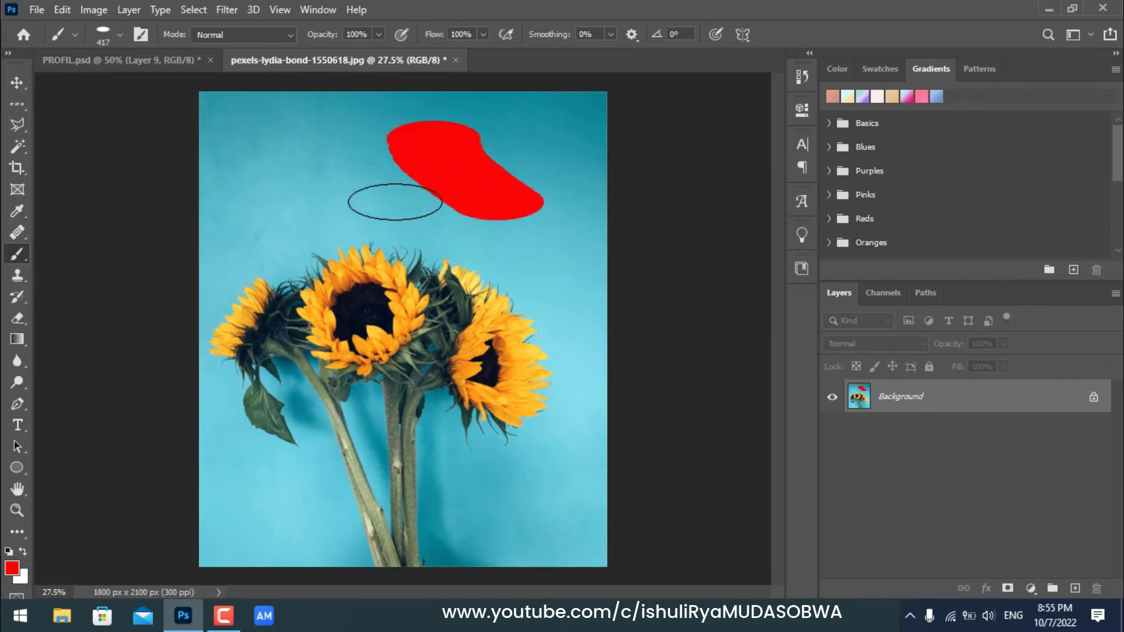
# - Restore the brush tip to a full circle and paint a short near-vertical red stroke in the photo's upper left area
pyautogui.click(76, 35)
pyautogui.click(120, 35)
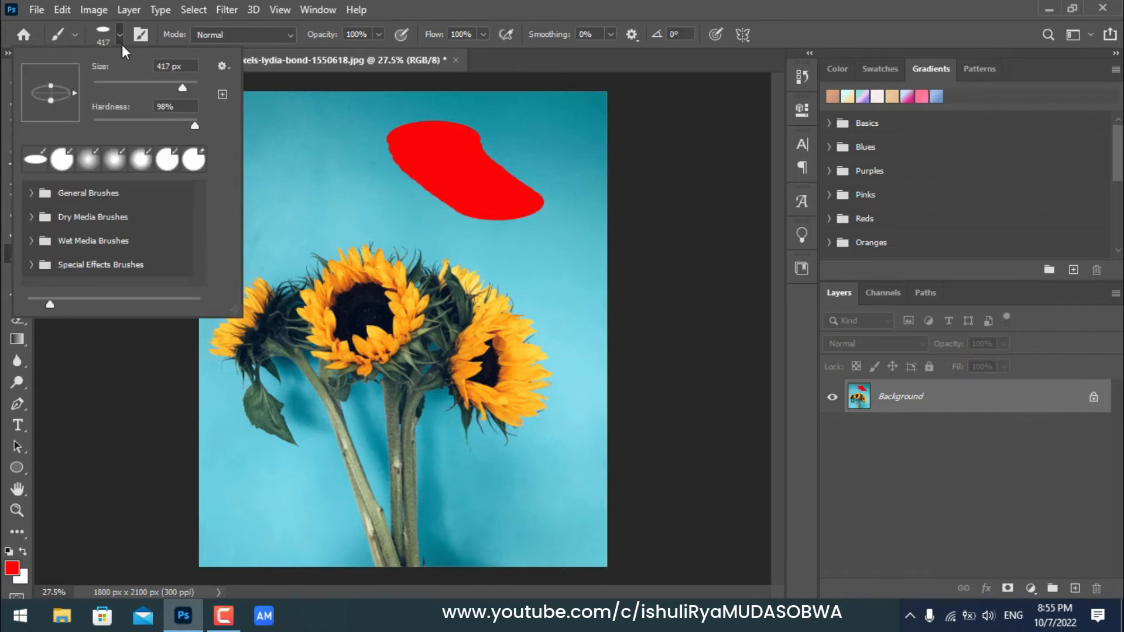
pyautogui.moveTo(52, 107); pyautogui.dragTo(51, 113)
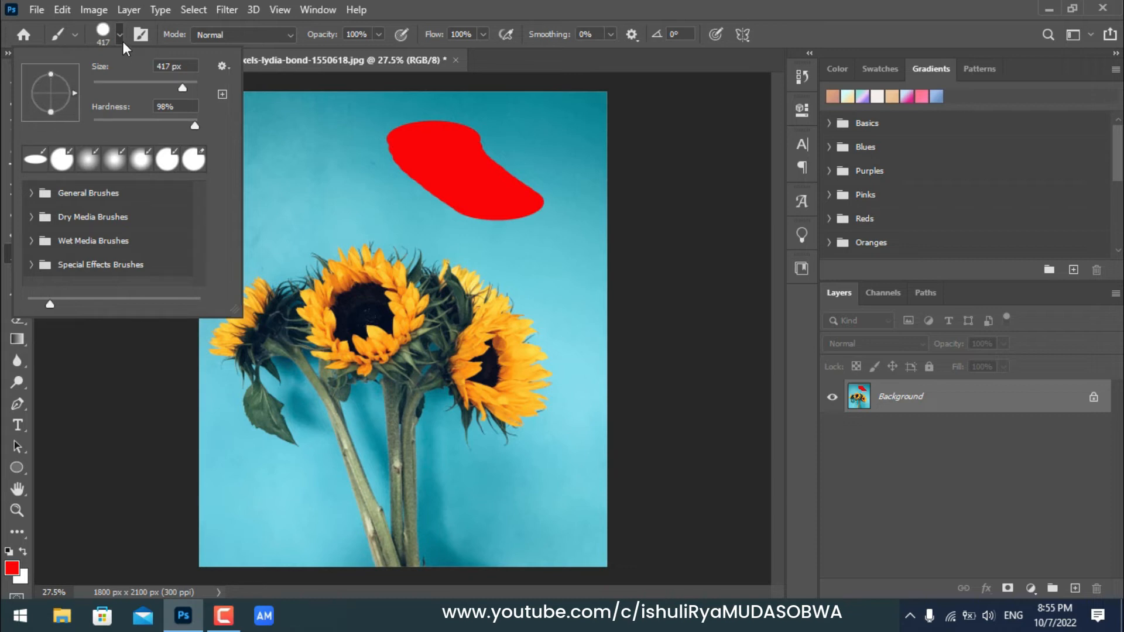
pyautogui.moveTo(298, 136); pyautogui.dragTo(312, 205)
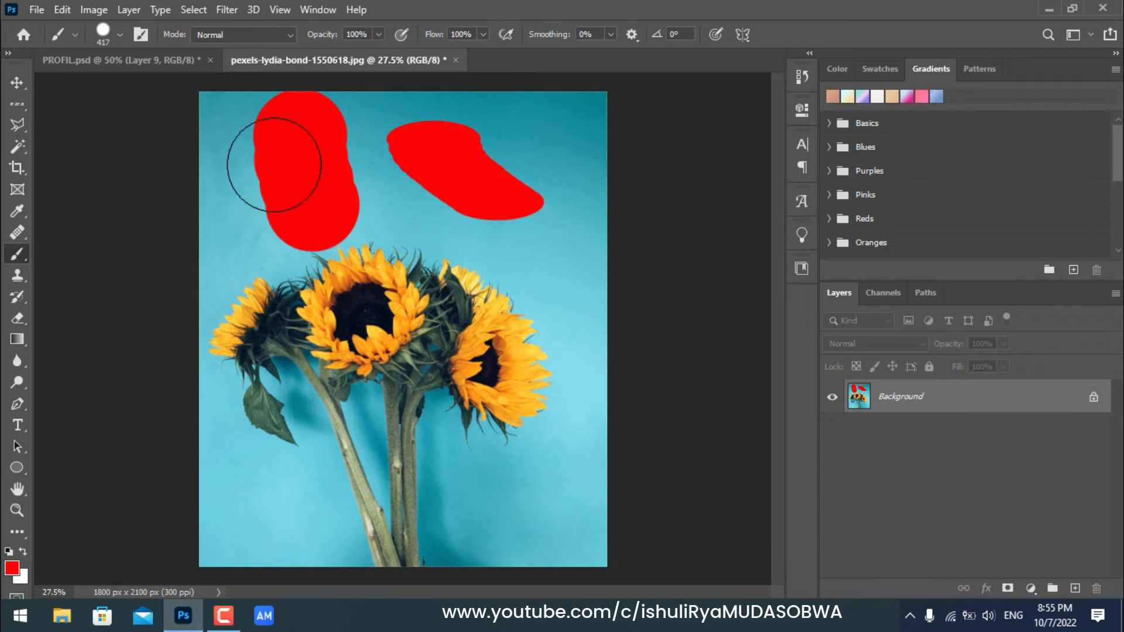
# - Undo the elliptical and round red test strokes on the sunflower photo
pyautogui.click(119, 34)
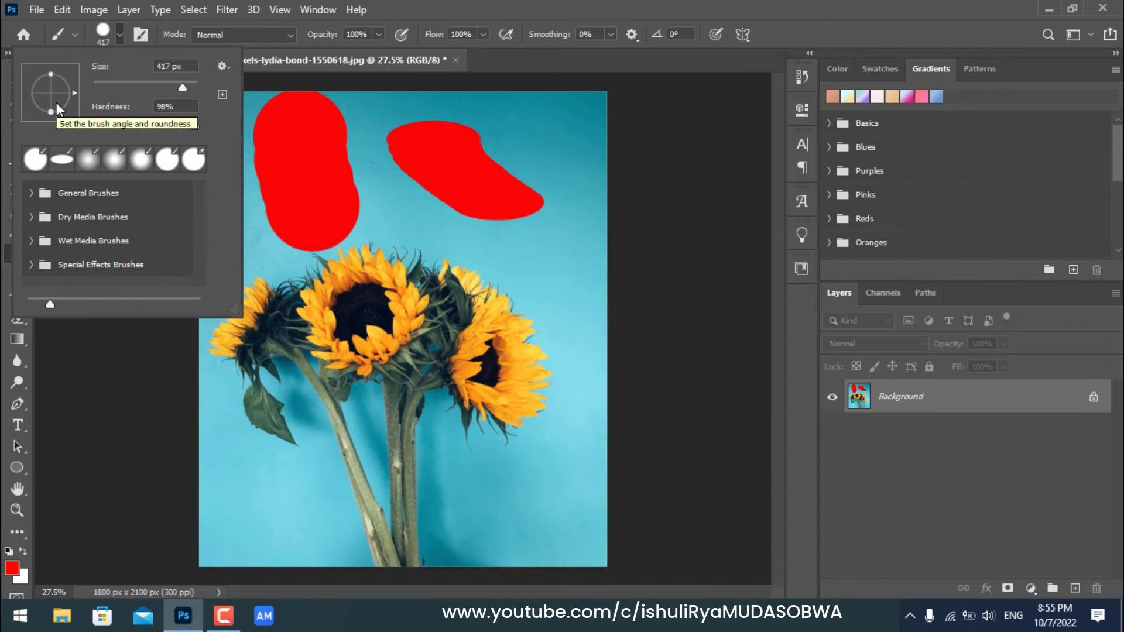
pyautogui.click(121, 34)
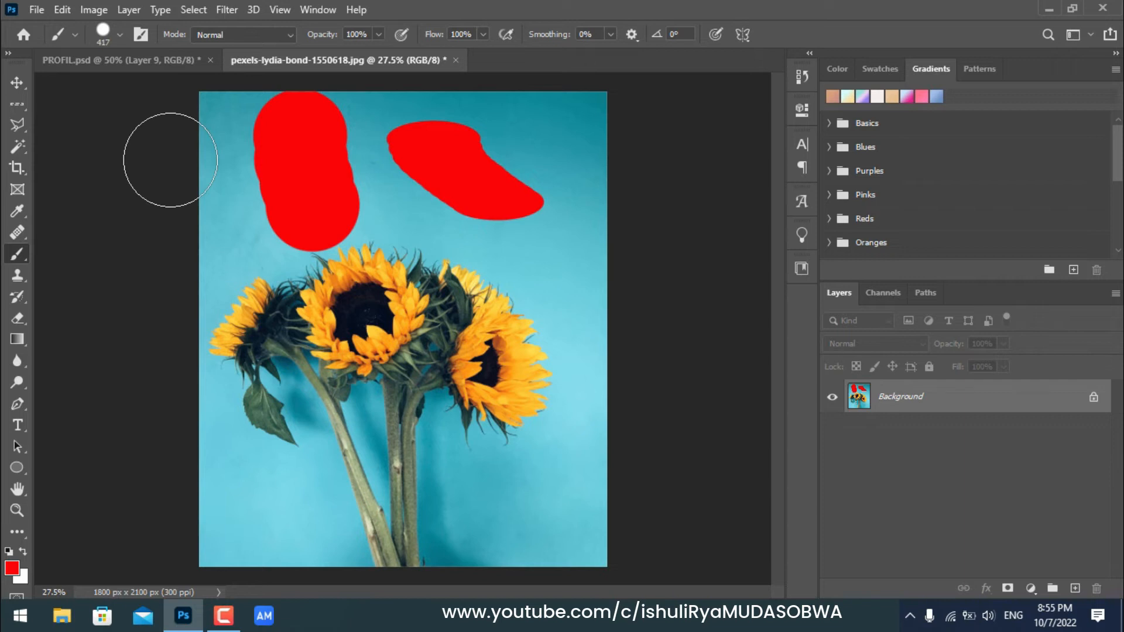
pyautogui.hotkey('ctrl', 'z')
pyautogui.hotkey('ctrl', 'z')
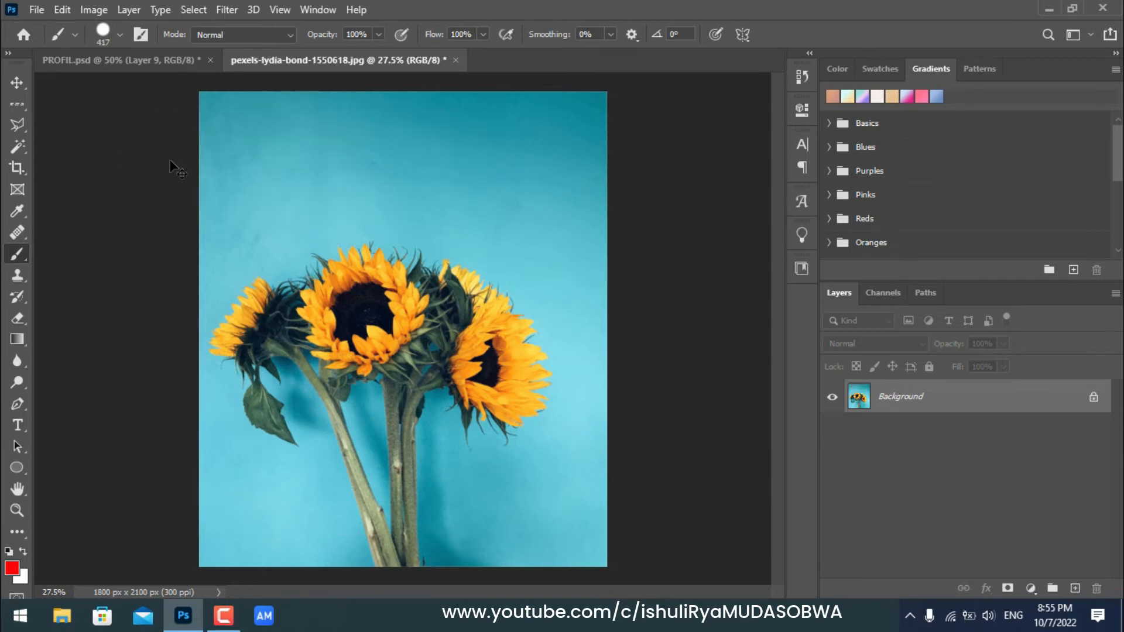
pyautogui.rightClick(19, 257)
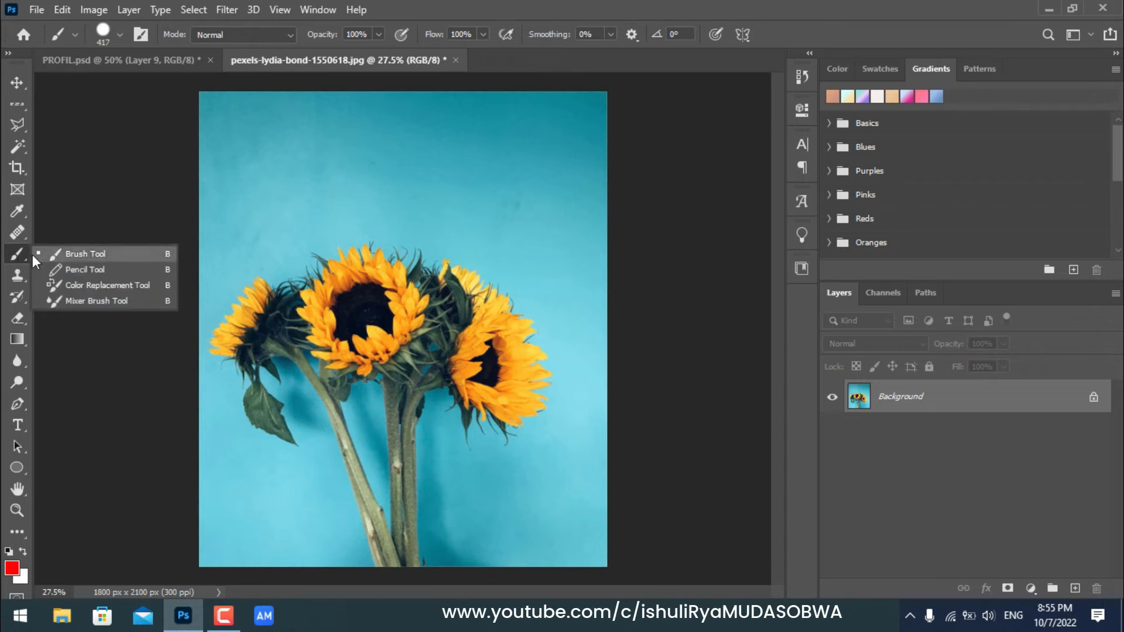
pyautogui.click(33, 255)
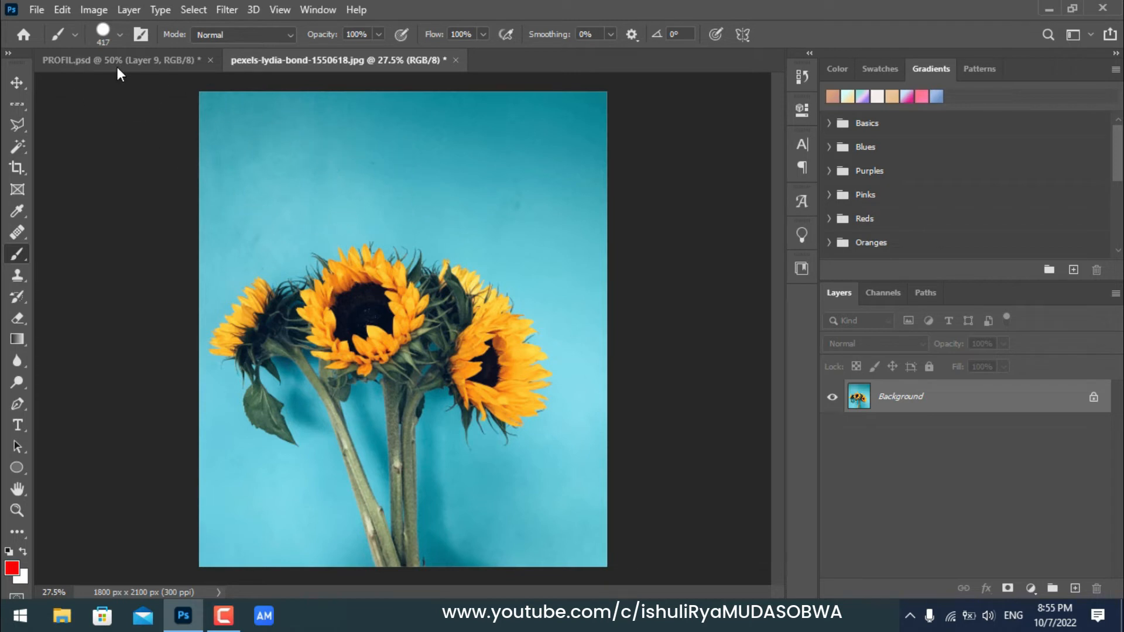
pyautogui.click(121, 34)
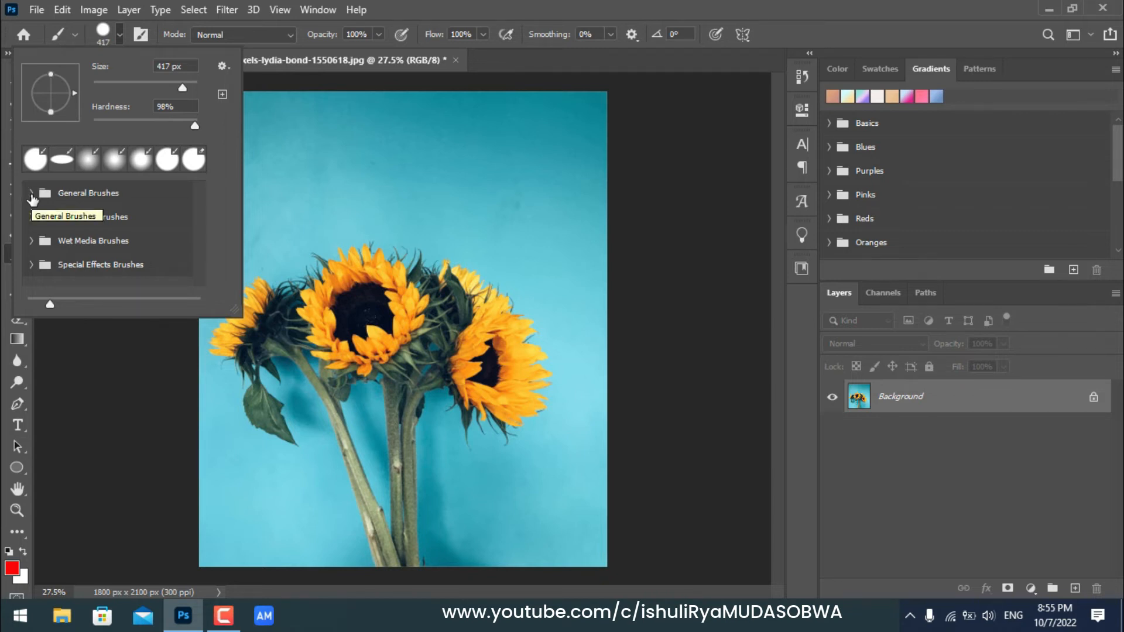
pyautogui.click(120, 36)
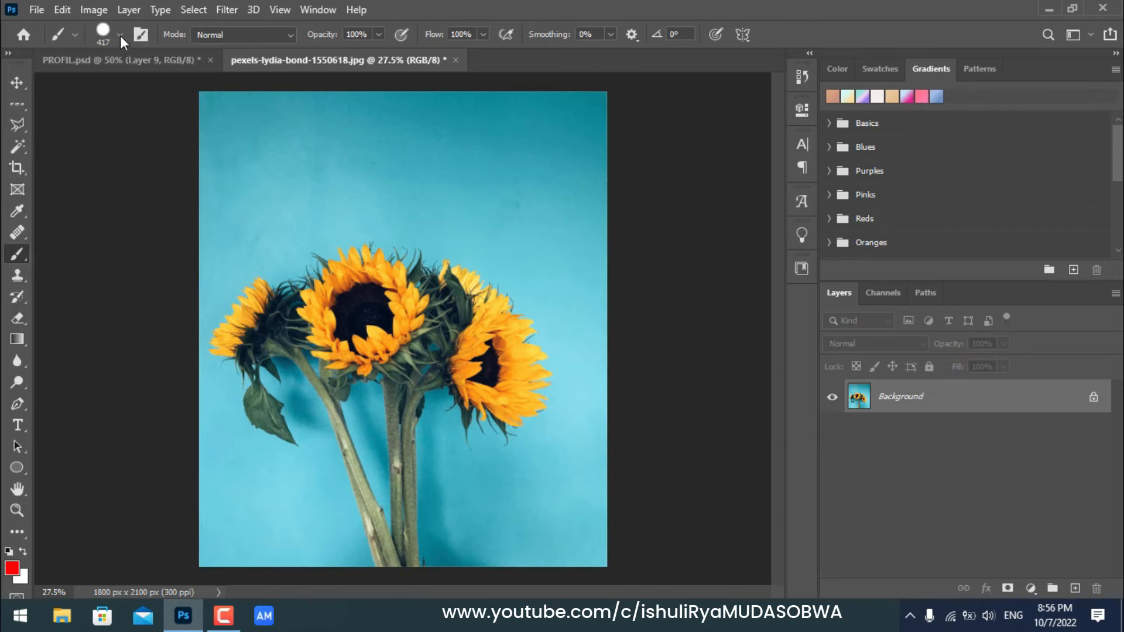
# - Examine the soft and hard round presets in the General Brushes group and collapse the group
pyautogui.click(120, 35)
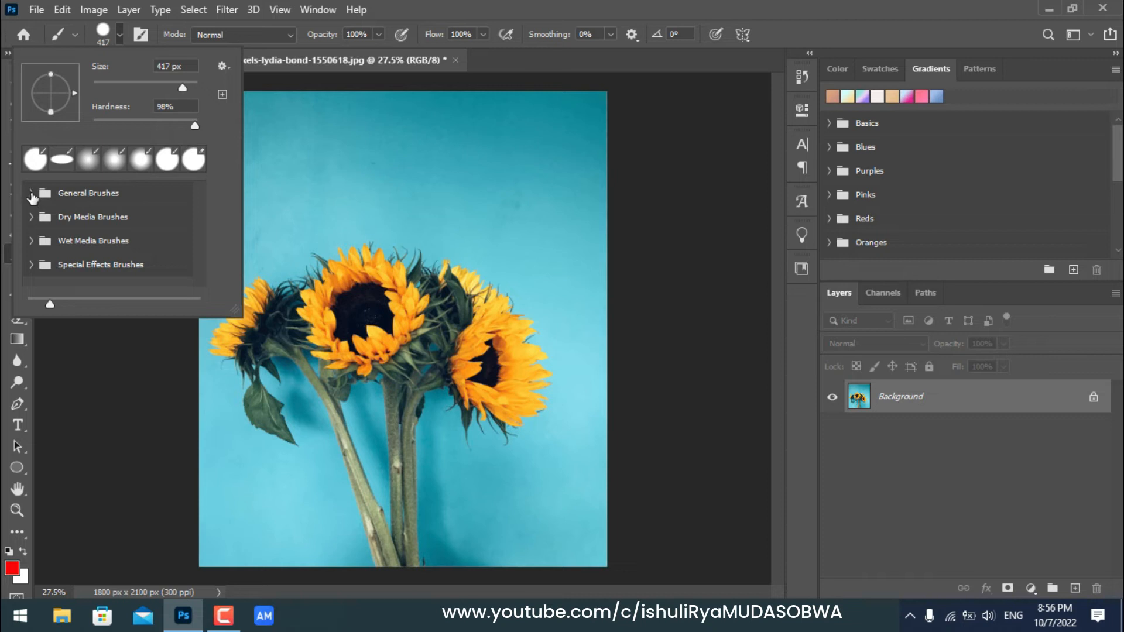
pyautogui.click(31, 194)
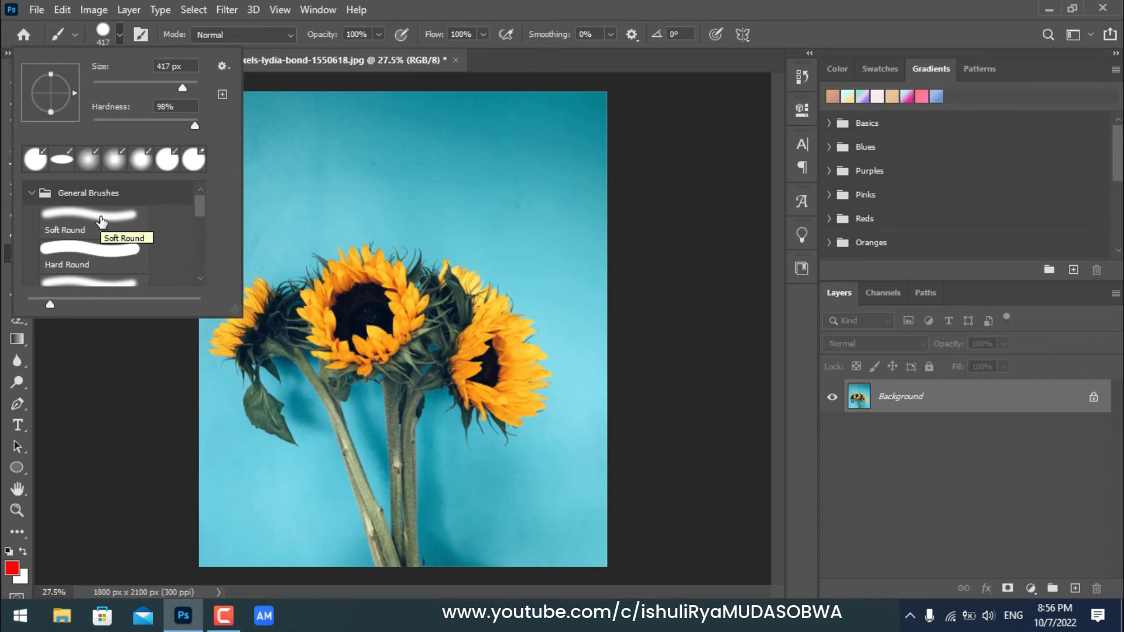
pyautogui.scroll(-3, 101, 221)
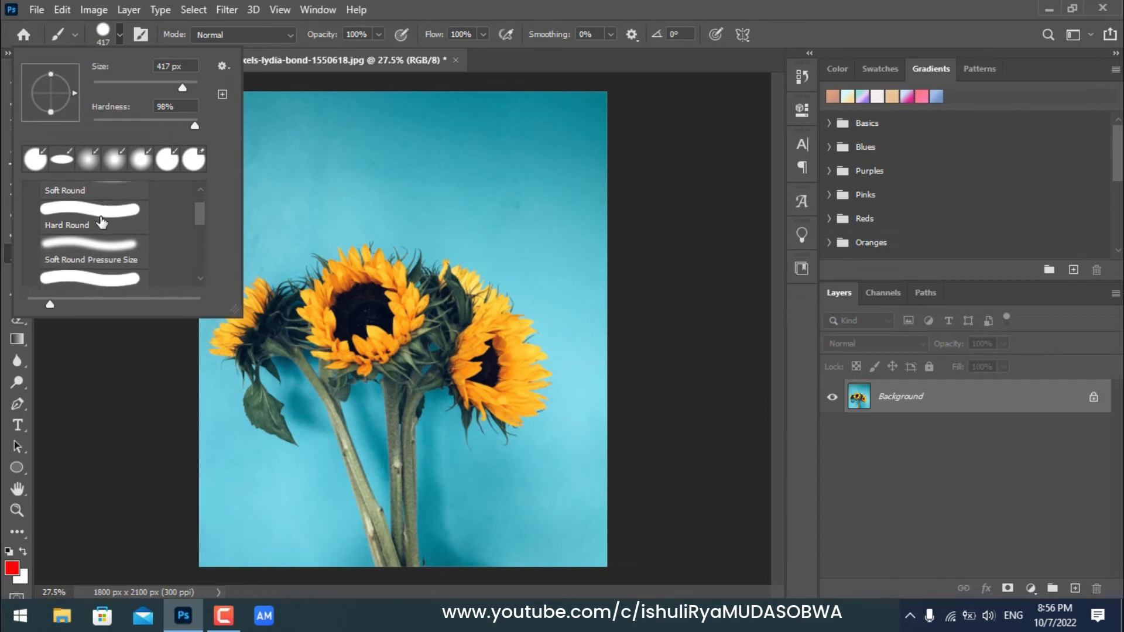
pyautogui.scroll(-1, 102, 221)
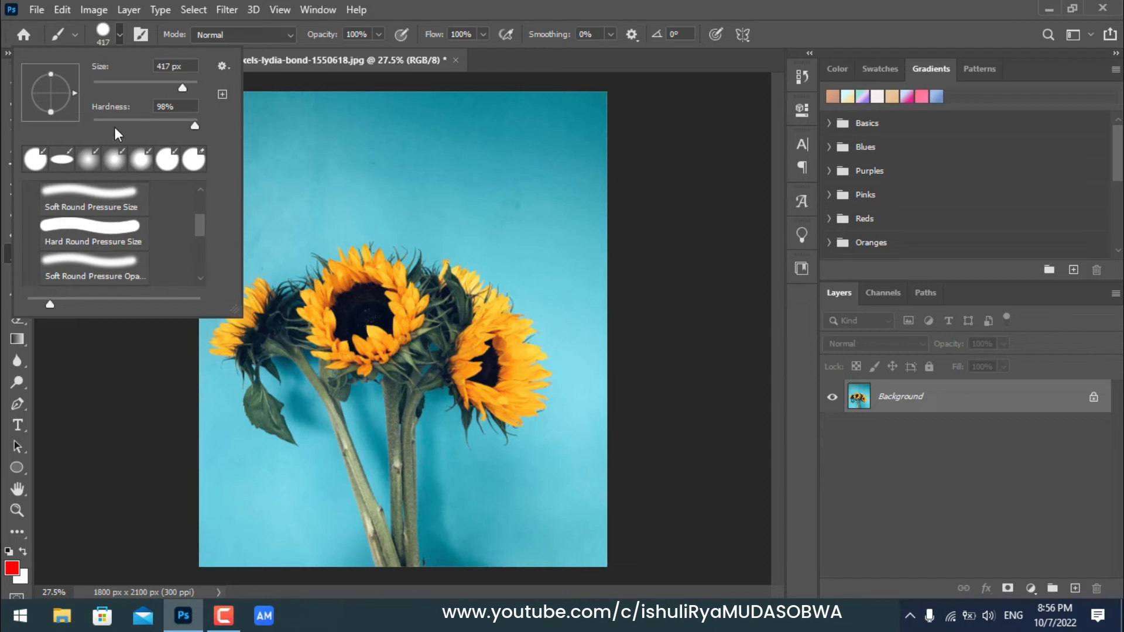
pyautogui.scroll(-1, 94, 239)
pyautogui.scroll(-3, 94, 239)
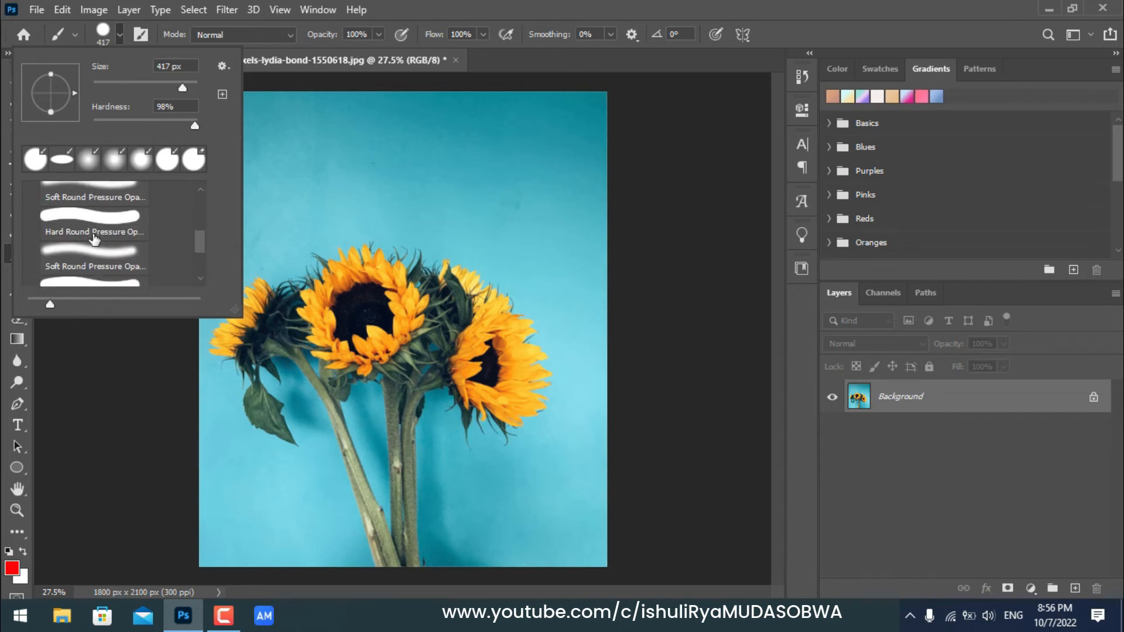
pyautogui.scroll(-1, 94, 239)
pyautogui.scroll(4, 94, 239)
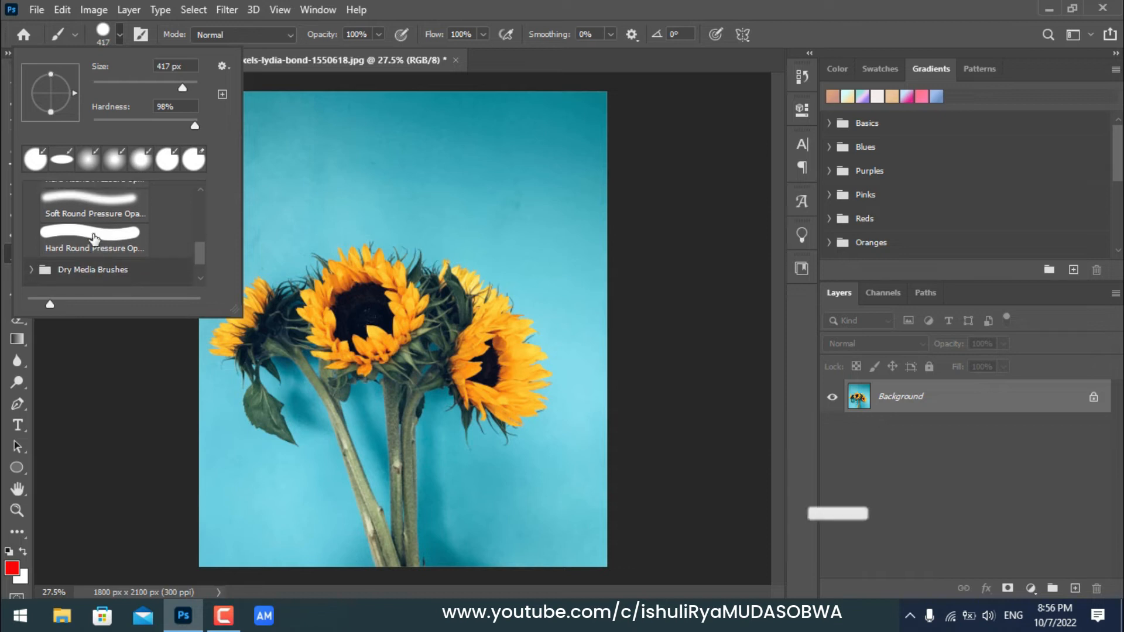
pyautogui.scroll(2, 94, 239)
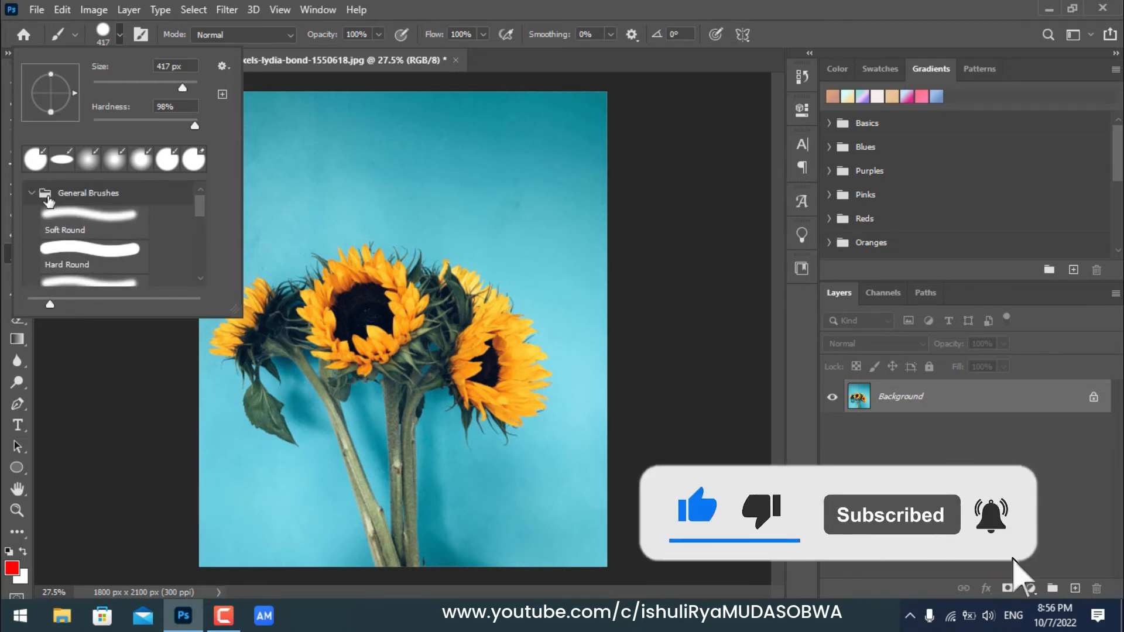
pyautogui.click(31, 193)
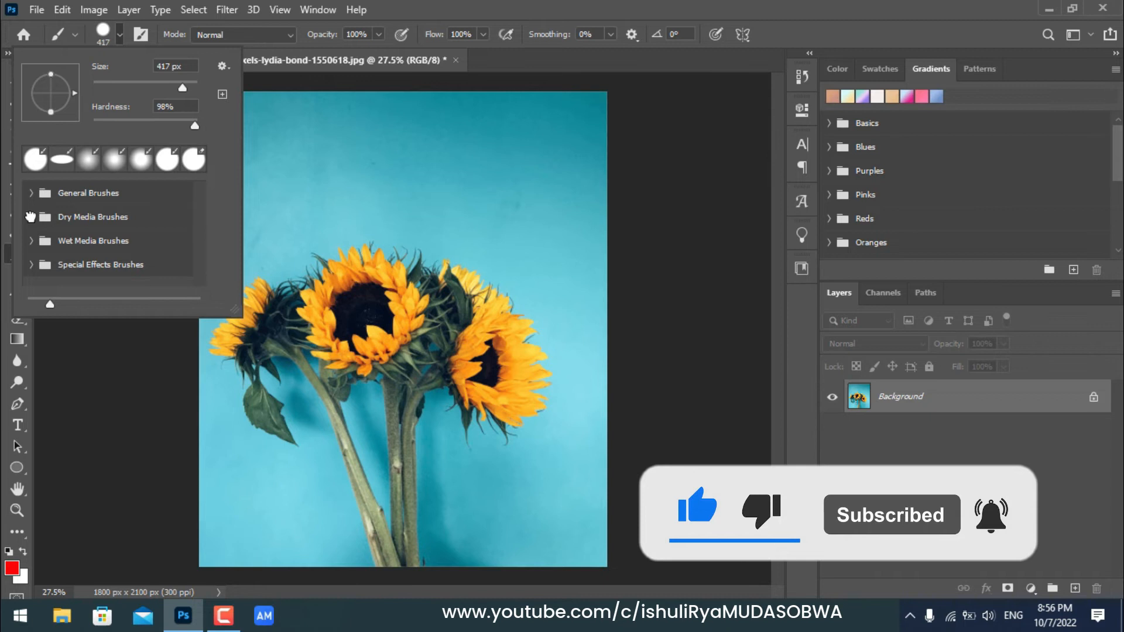
# - Choose the KYLE Ultimate Charcoal preset from Dry Media Brushes and set its size to 149 px
pyautogui.click(32, 216)
pyautogui.scroll(-3, 120, 236)
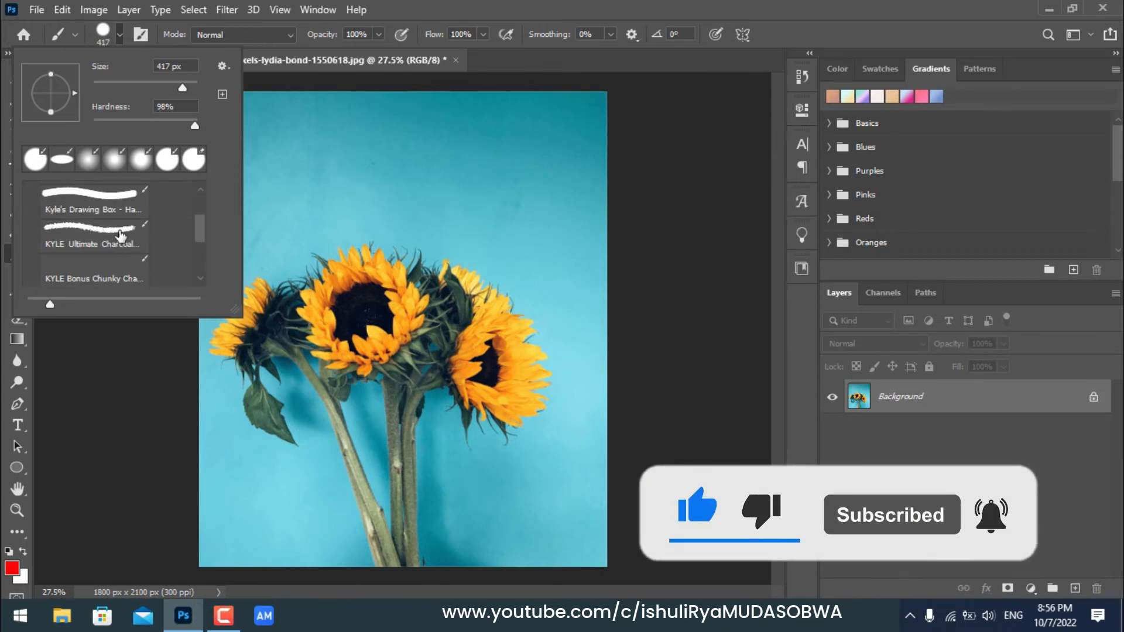
pyautogui.scroll(-2, 120, 236)
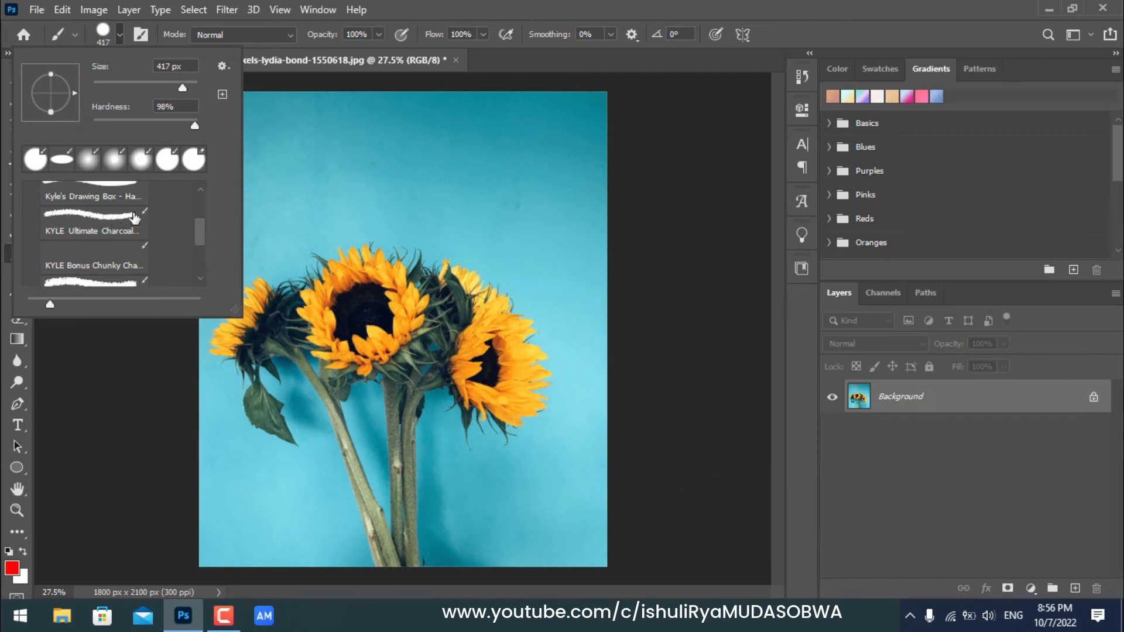
pyautogui.click(101, 217)
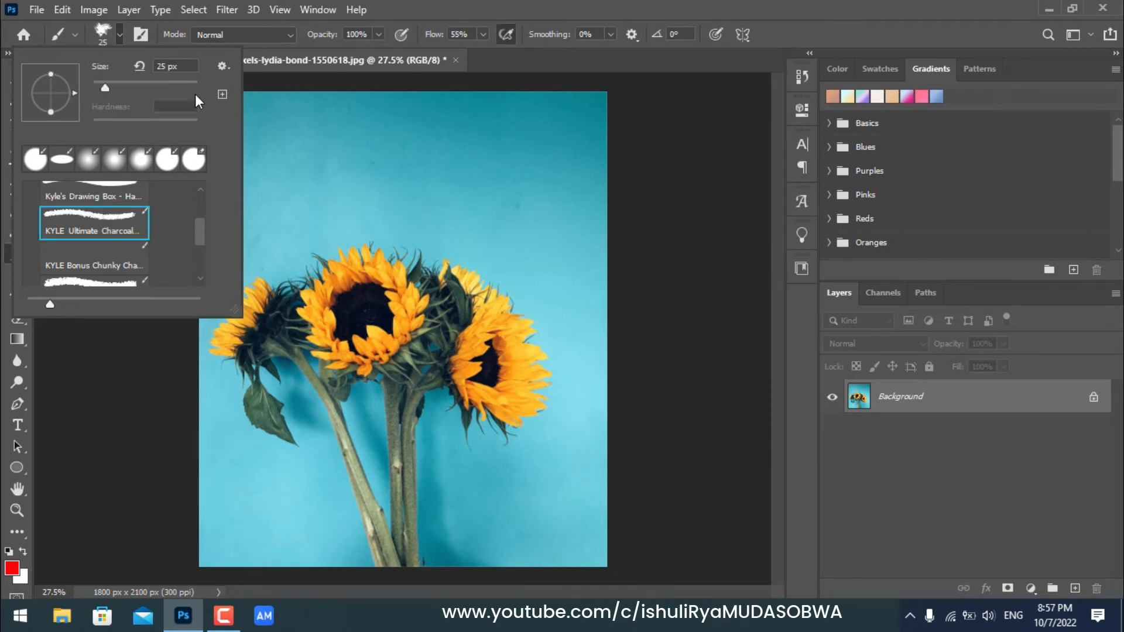
pyautogui.moveTo(130, 82); pyautogui.dragTo(158, 79)
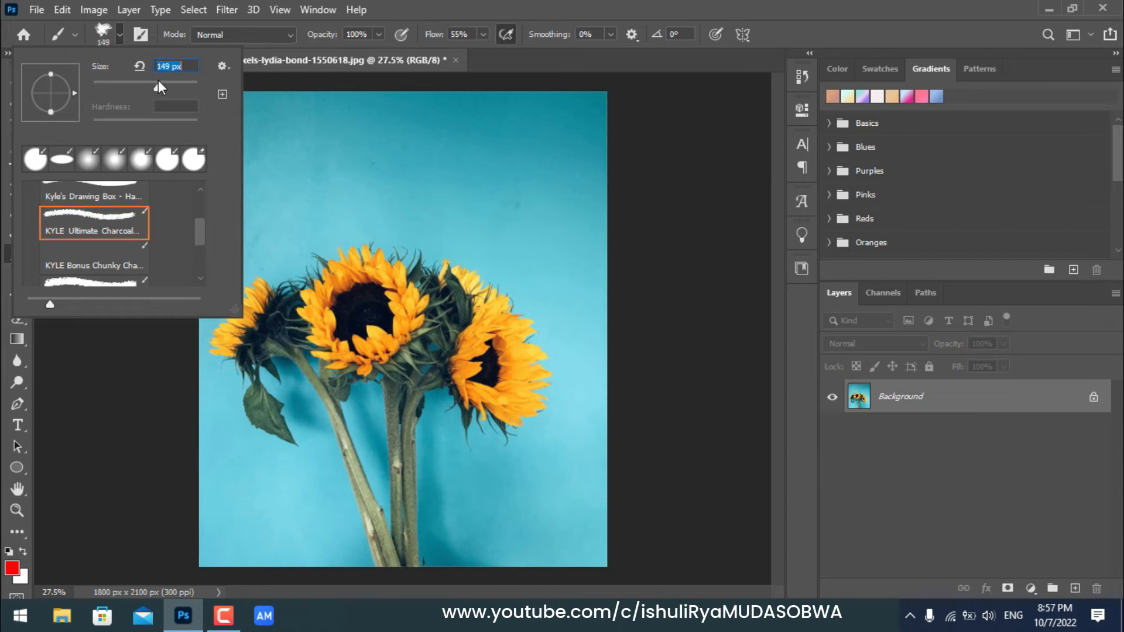
# - Test the charcoal brush with two long red strokes, one on each side of the sunflower photo, and undo both
pyautogui.click(477, 180)
pyautogui.moveTo(486, 130)
pyautogui.mouseDown()
pyautogui.moveTo(484, 238)
pyautogui.moveTo(501, 272)
pyautogui.mouseUp()
pyautogui.moveTo(546, 337); pyautogui.dragTo(561, 400)
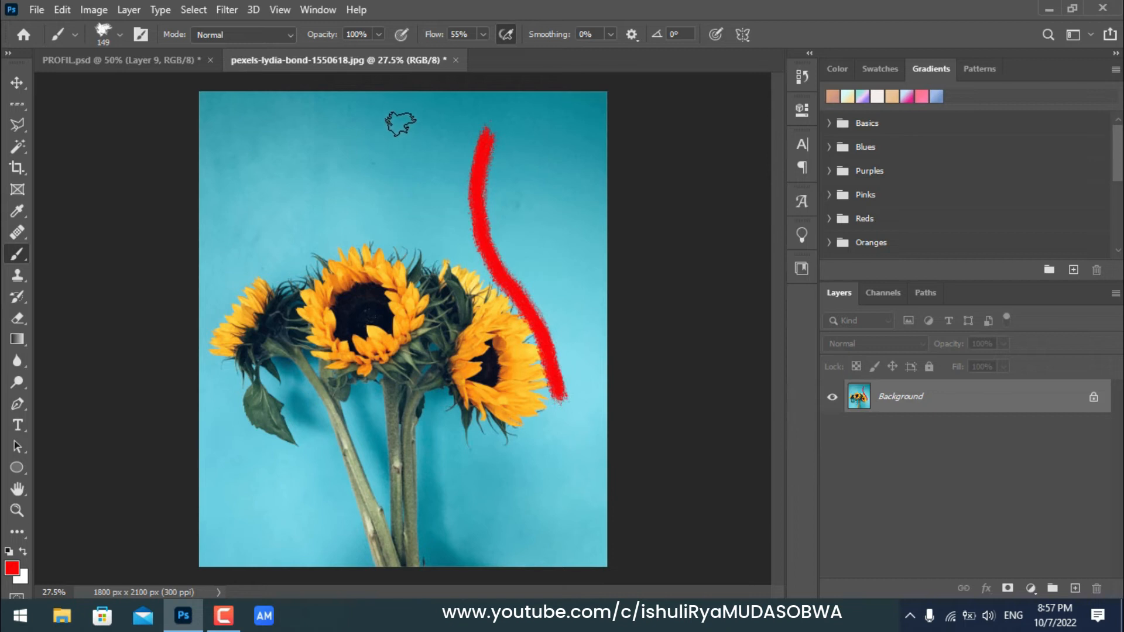
pyautogui.moveTo(403, 116); pyautogui.dragTo(246, 259)
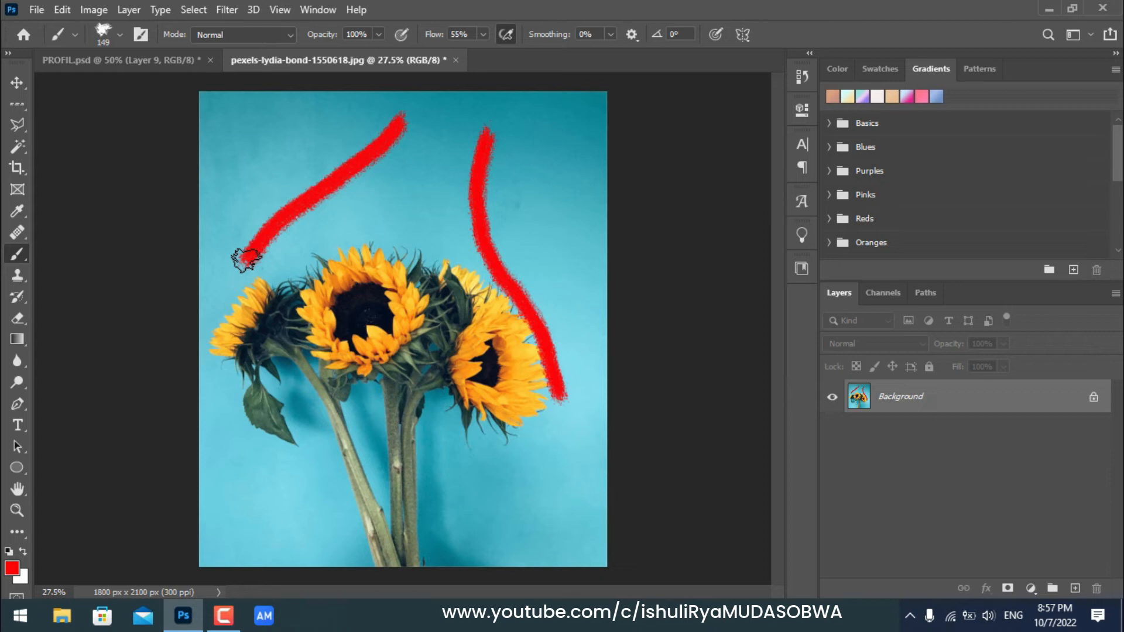
pyautogui.hotkey('ctrl', 'z')
pyautogui.hotkey('ctrl', 'z')
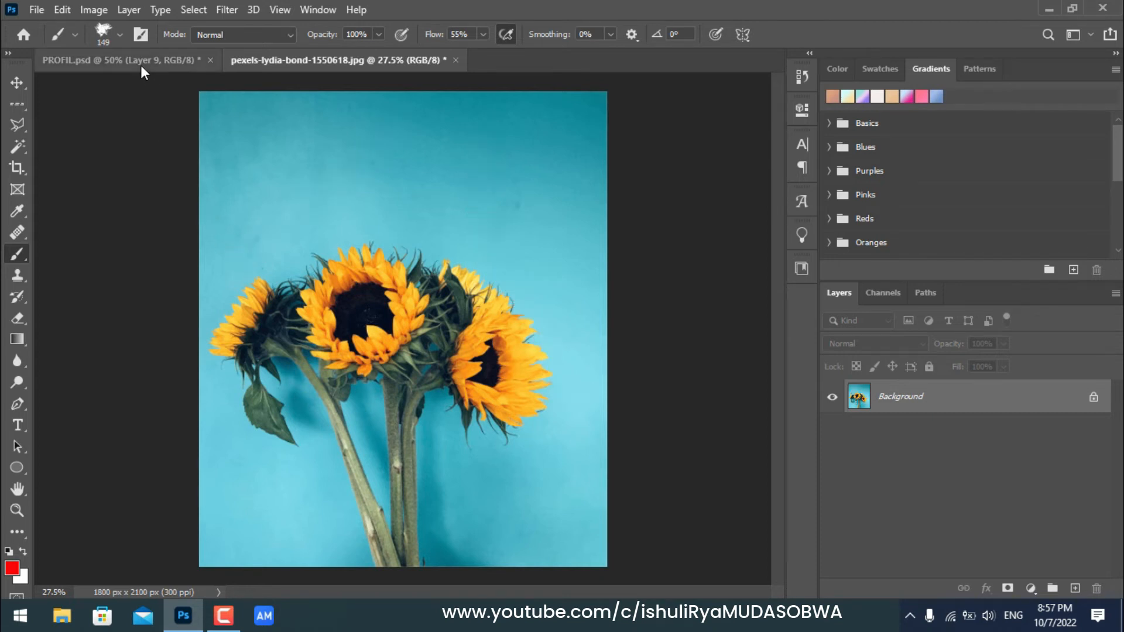
# - Expand the Wet Media Brushes group and choose the Kyle's Impressionist Blender preset
pyautogui.click(120, 34)
pyautogui.scroll(-2, 123, 251)
pyautogui.scroll(-1, 123, 251)
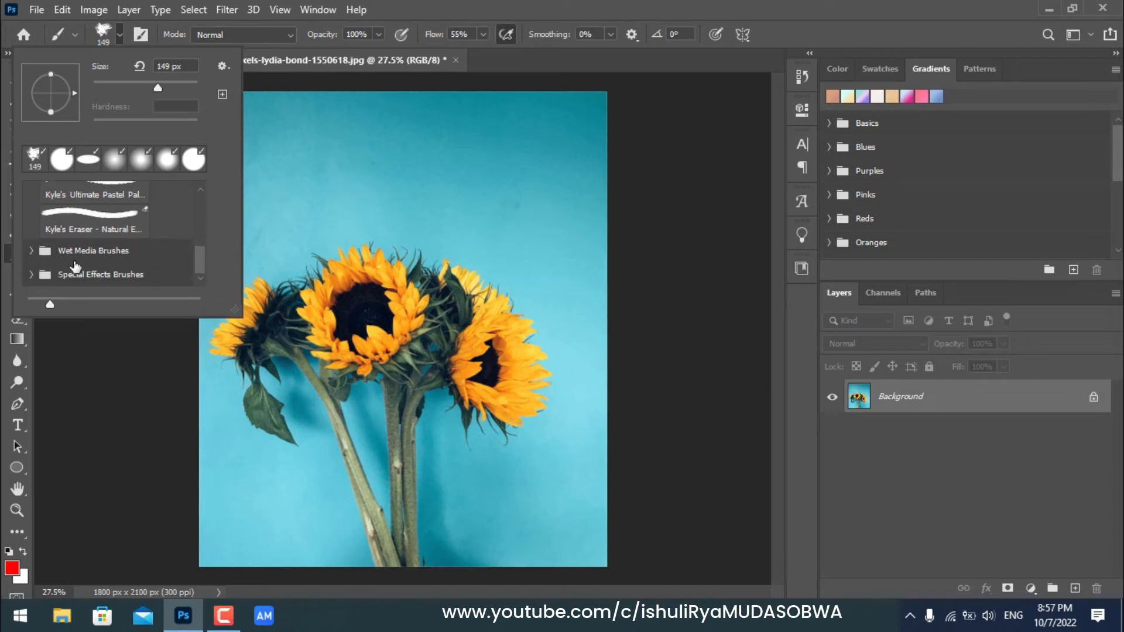
pyautogui.click(32, 251)
pyautogui.scroll(-2, 133, 236)
pyautogui.scroll(-5, 134, 236)
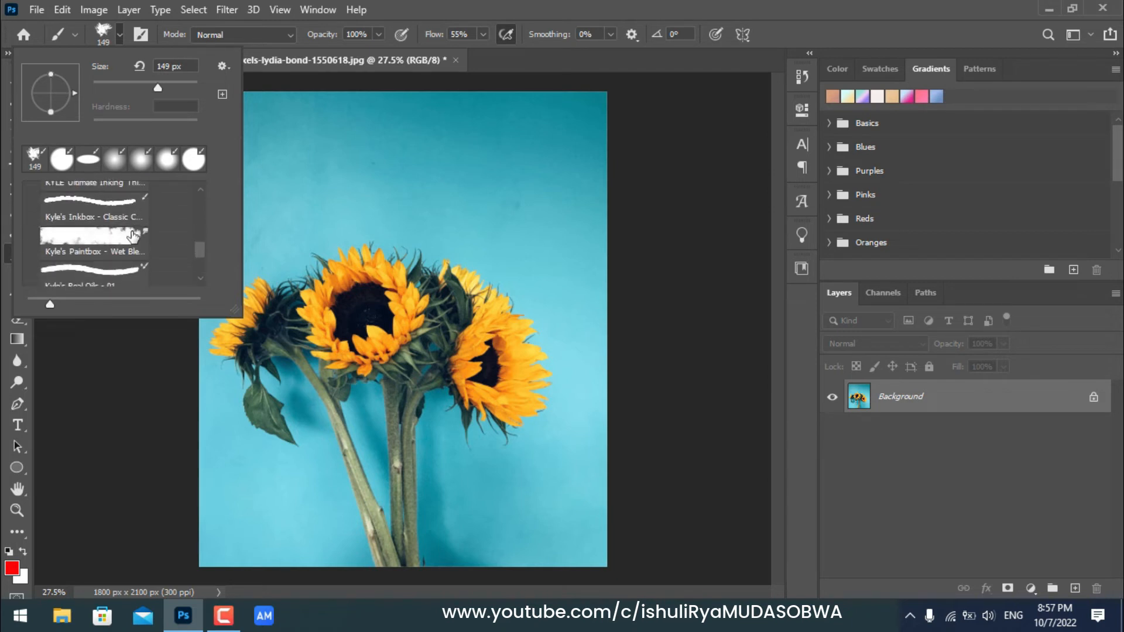
pyautogui.scroll(-2, 133, 236)
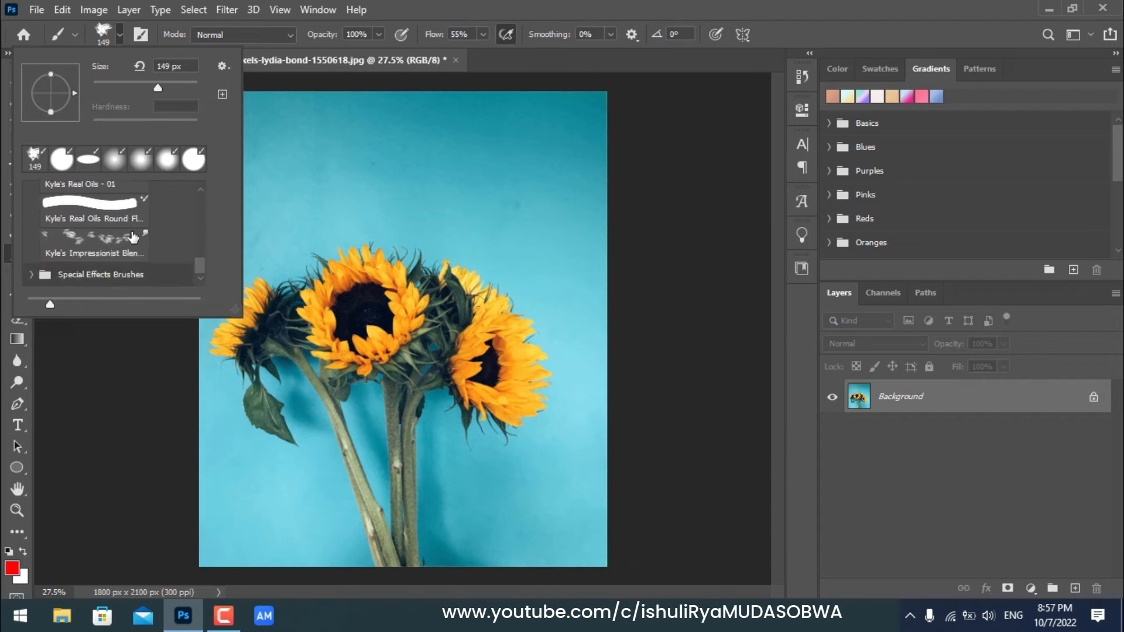
pyautogui.click(99, 235)
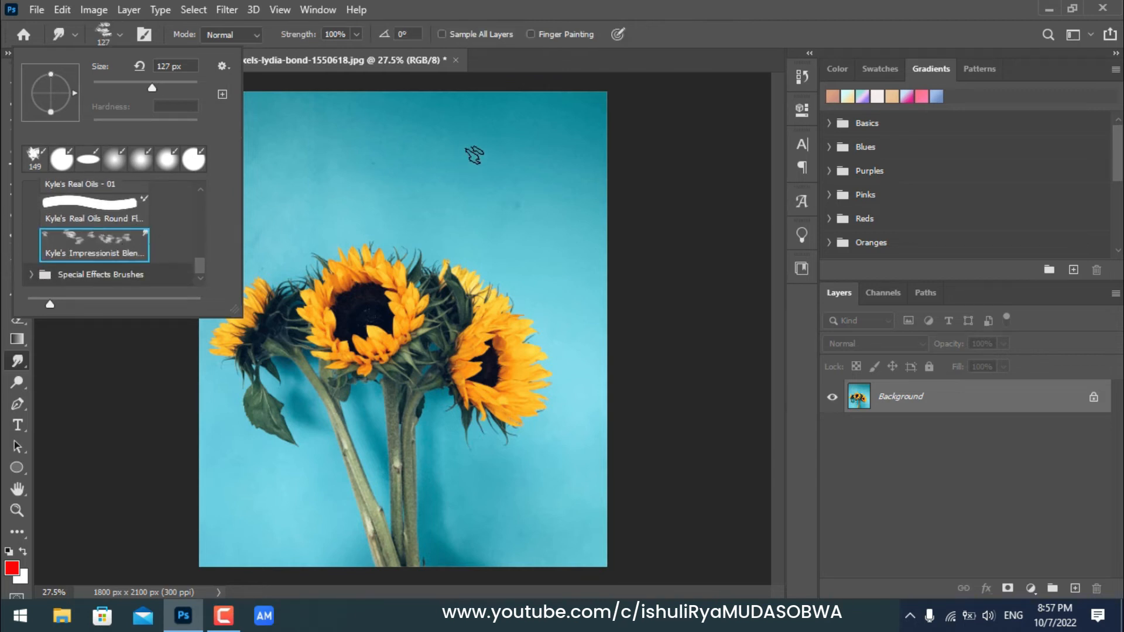
# - Smear the blue background around the sunflowers with three long blender strokes, beside the flowers on both sides and above them
pyautogui.click(503, 130)
pyautogui.moveTo(506, 200)
pyautogui.mouseDown()
pyautogui.moveTo(530, 283)
pyautogui.moveTo(551, 422)
pyautogui.mouseUp()
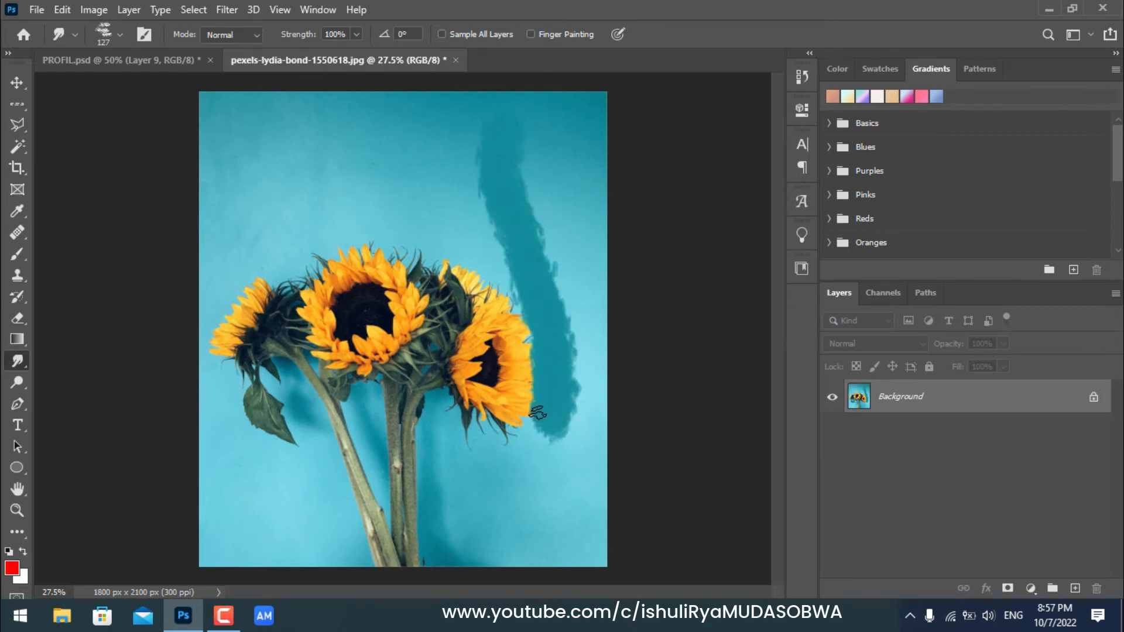
pyautogui.click(120, 34)
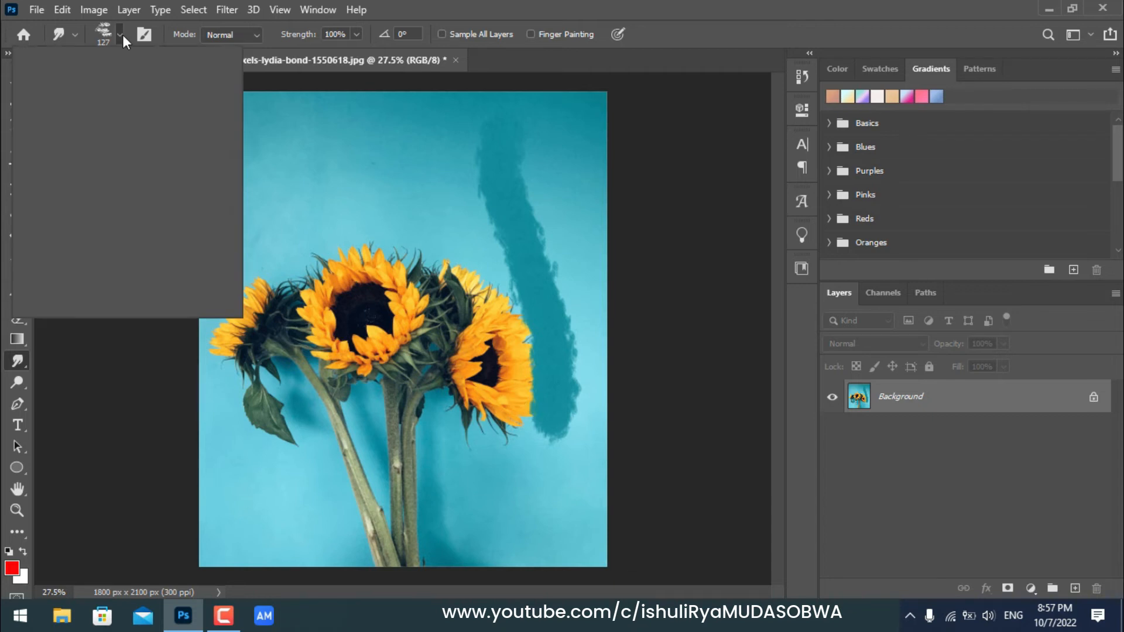
pyautogui.scroll(5, 135, 232)
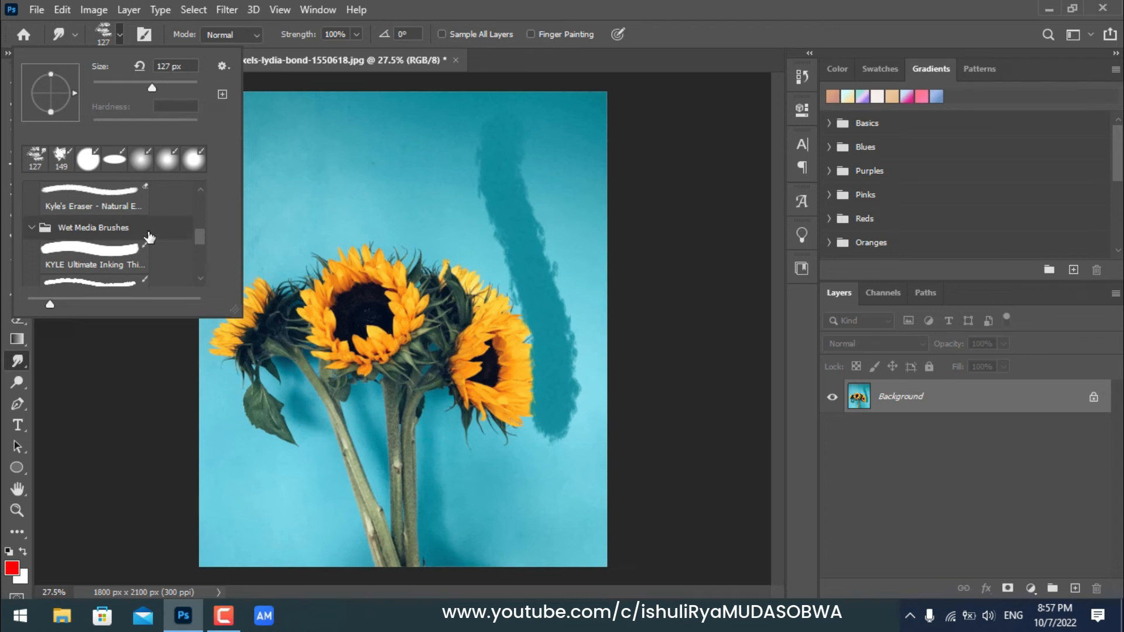
pyautogui.click(356, 147)
pyautogui.moveTo(325, 161)
pyautogui.mouseDown()
pyautogui.moveTo(239, 233)
pyautogui.moveTo(201, 381)
pyautogui.moveTo(220, 445)
pyautogui.mouseUp()
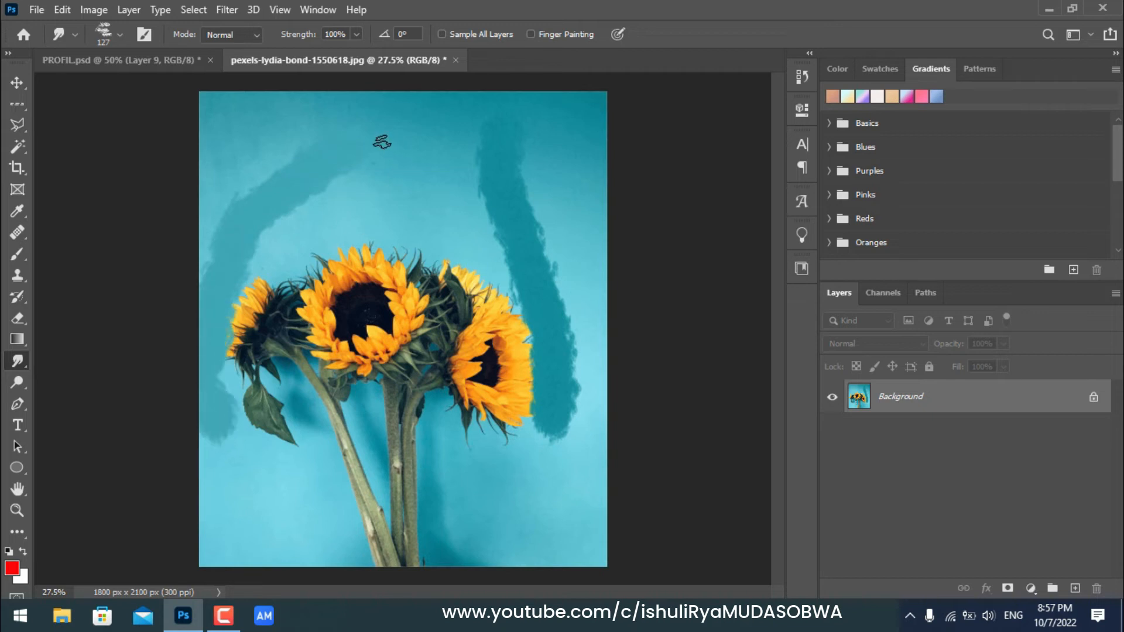
pyautogui.moveTo(302, 184)
pyautogui.mouseDown()
pyautogui.moveTo(355, 197)
pyautogui.moveTo(391, 215)
pyautogui.moveTo(526, 238)
pyautogui.mouseUp()
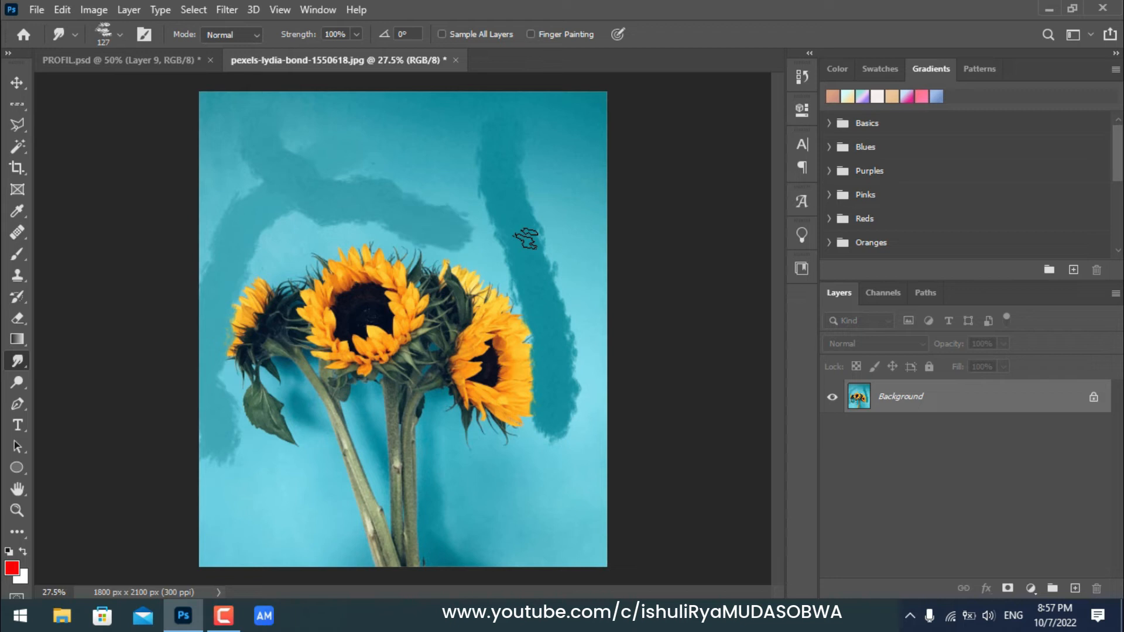
# - Undo all three blender strokes on the sunflower photo
pyautogui.hotkey('ctrl', 'z')
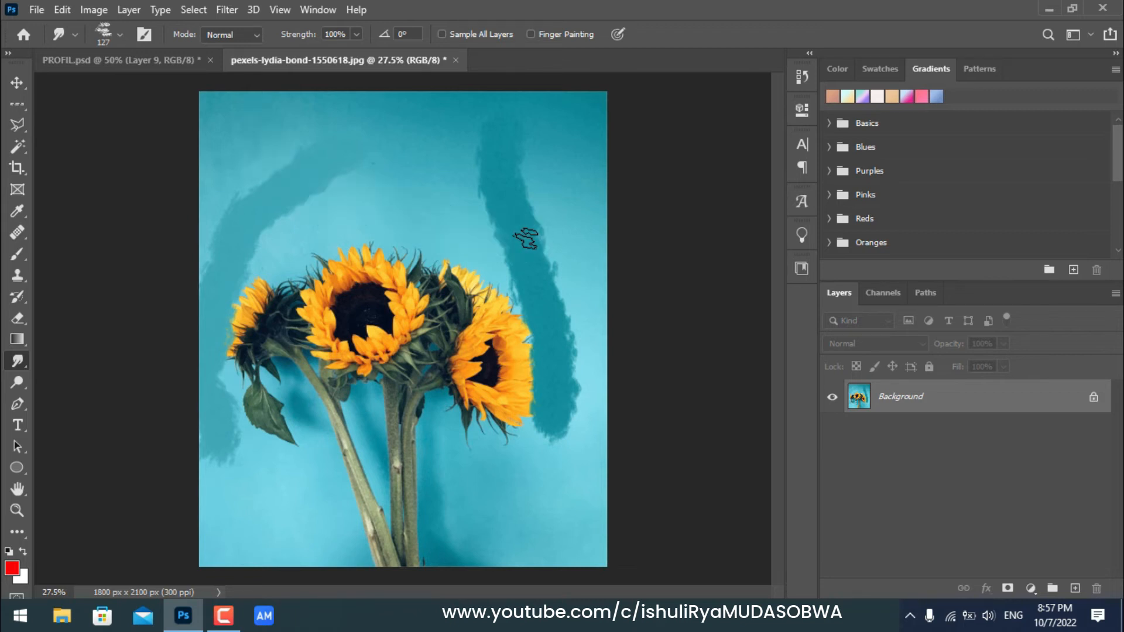
pyautogui.hotkey('ctrl', 'z')
pyautogui.hotkey('ctrl', 'z')
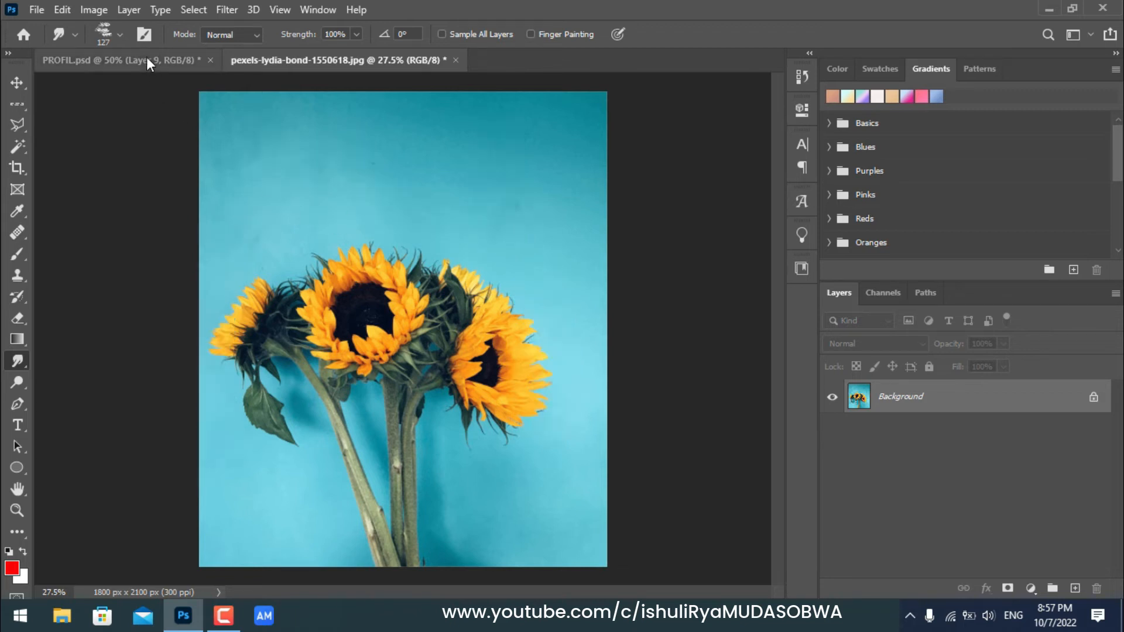
# - Expand the Special Effects Brushes group, return to the Brush tool and choose the second Kyle's Spatter Brushes preset
pyautogui.click(120, 34)
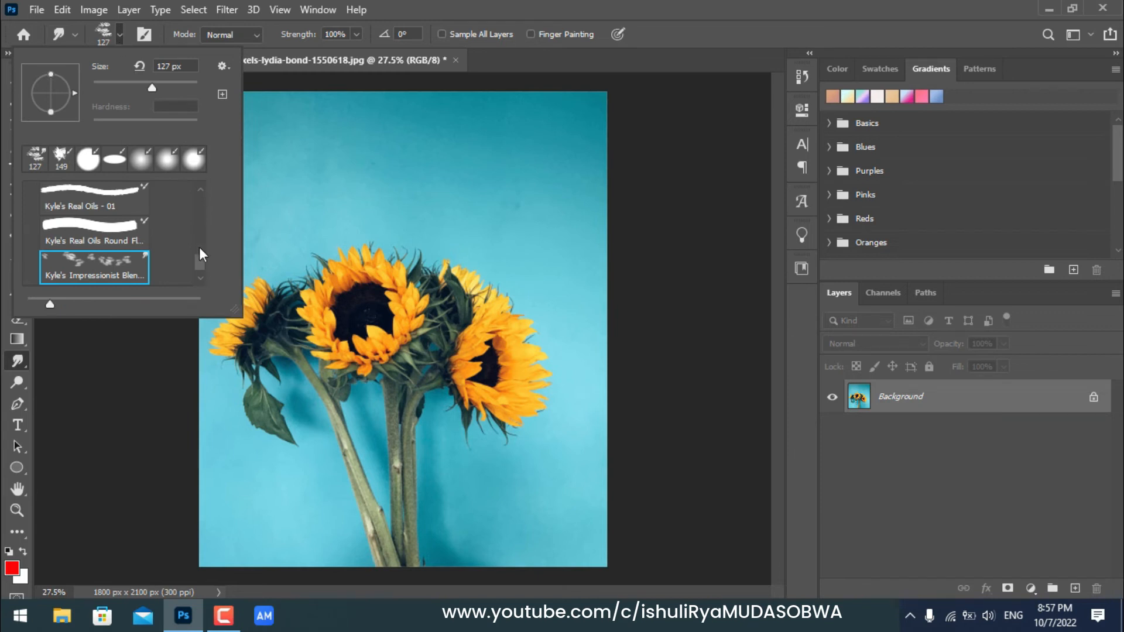
pyautogui.moveTo(203, 263)
pyautogui.mouseDown()
pyautogui.moveTo(201, 244)
pyautogui.moveTo(203, 272)
pyautogui.mouseUp()
pyautogui.click(32, 274)
pyautogui.moveTo(203, 239); pyautogui.dragTo(202, 248)
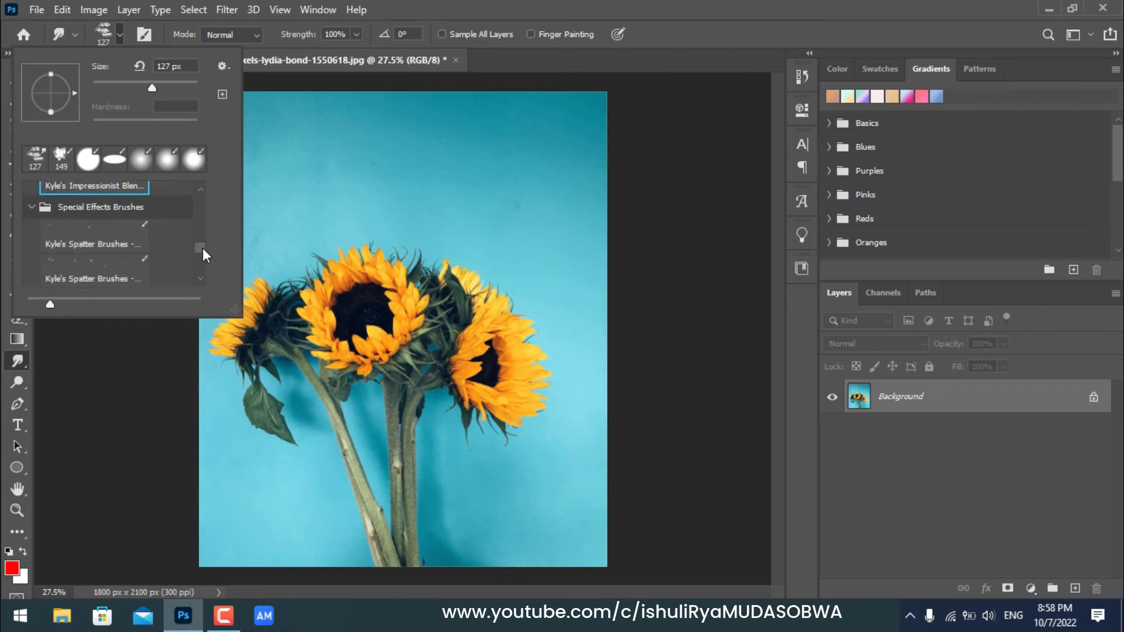
pyautogui.press('b')
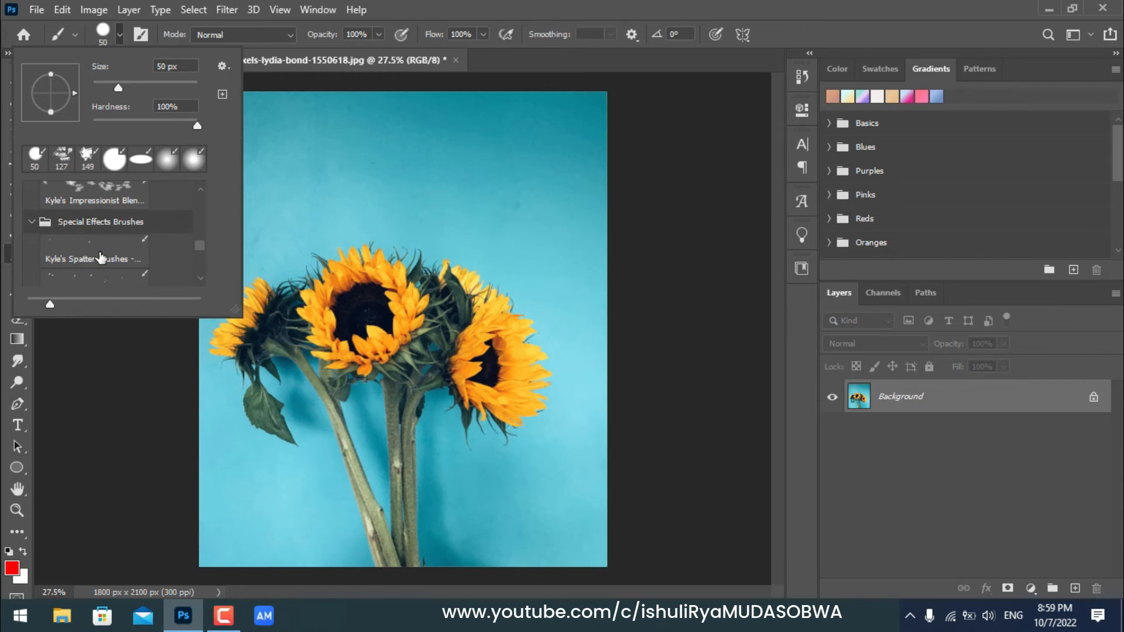
pyautogui.scroll(-1, 156, 252)
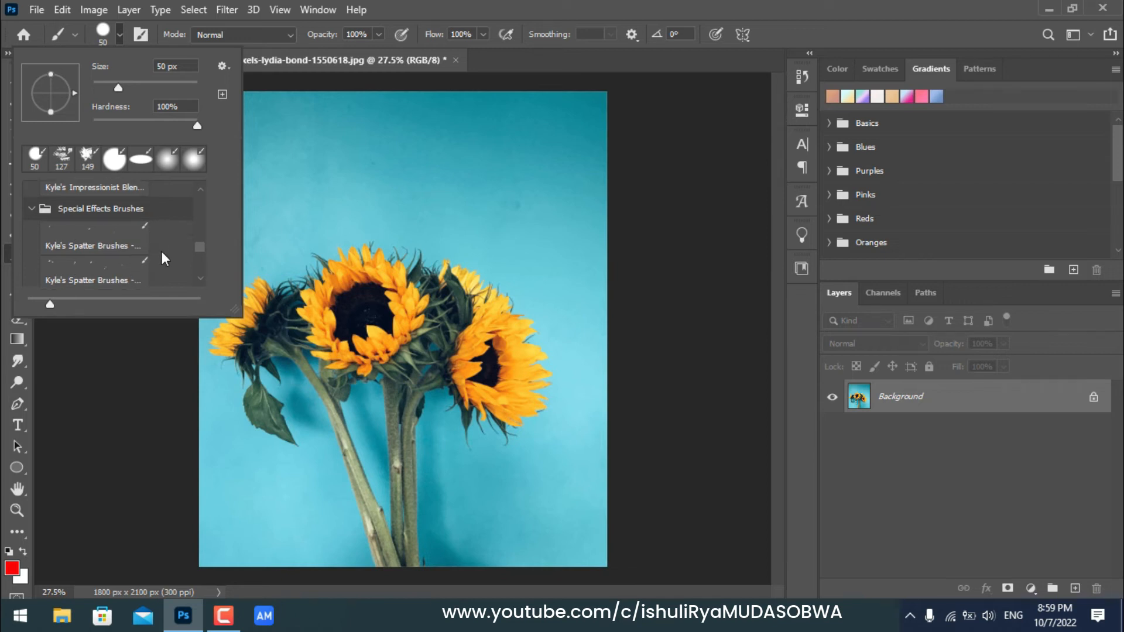
pyautogui.scroll(-1, 107, 262)
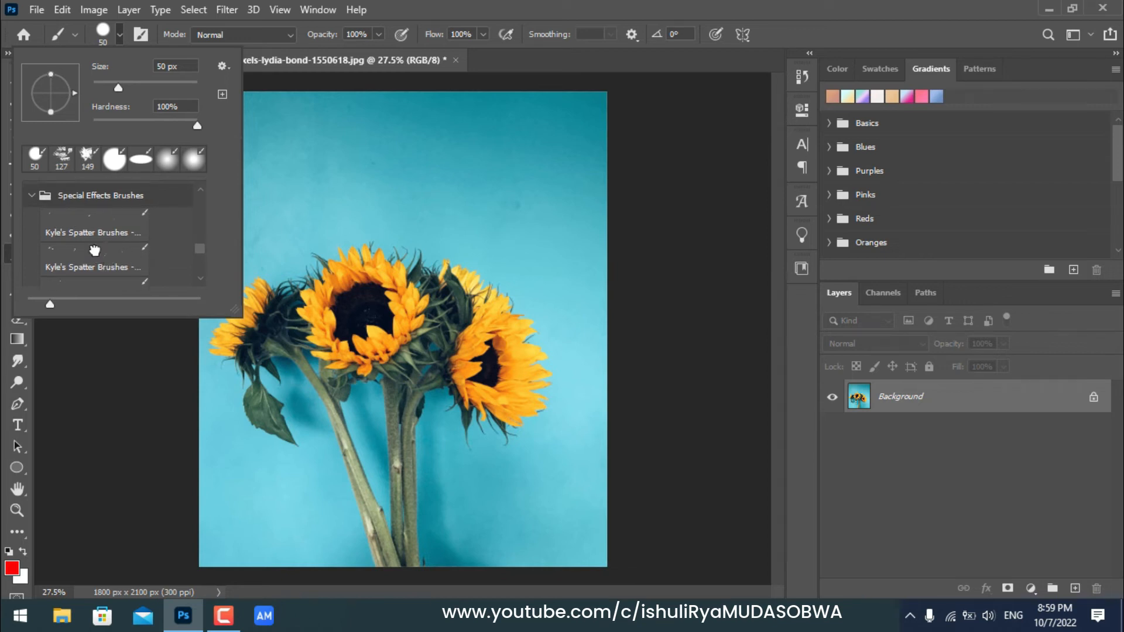
pyautogui.click(94, 250)
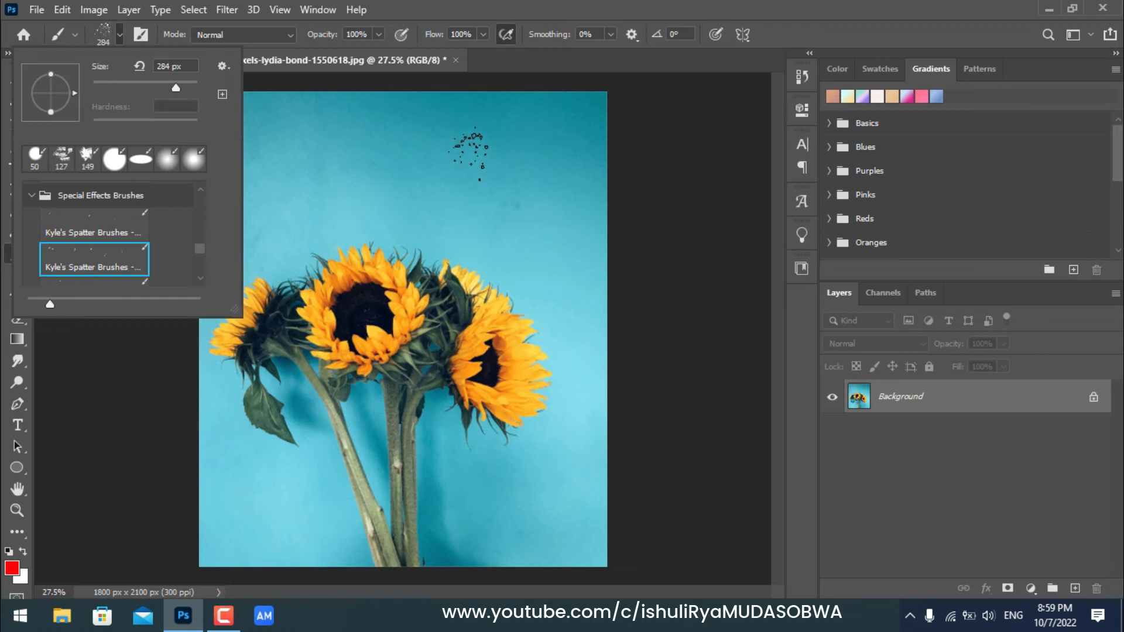
# - Paint red spatter patches over the blue background above, beside and below the sunflowers
pyautogui.click(468, 155)
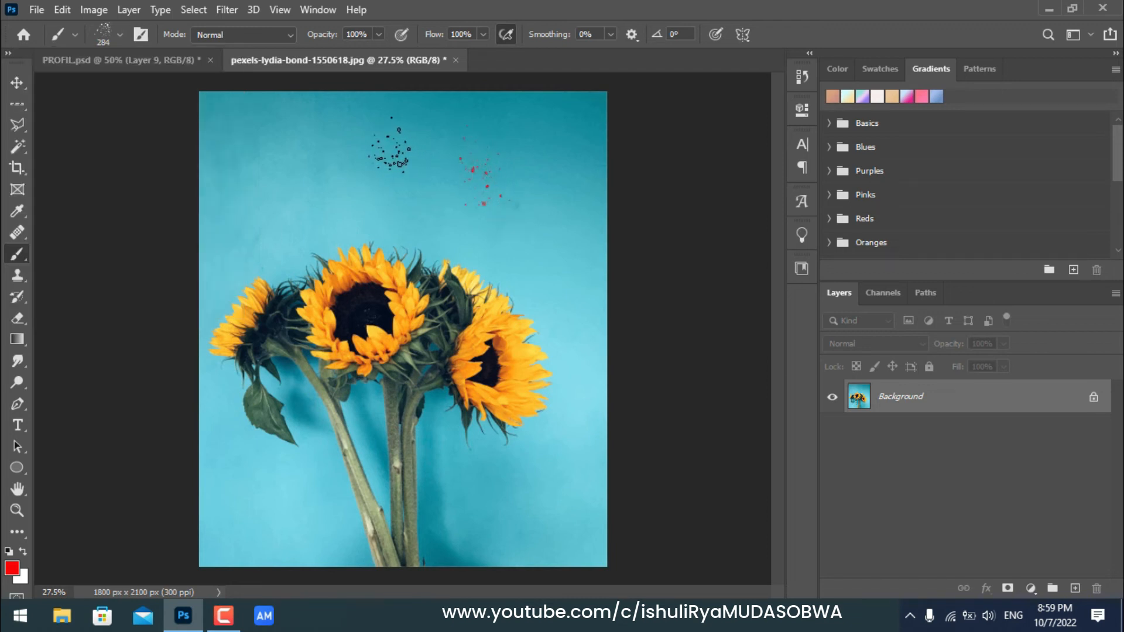
pyautogui.moveTo(389, 155); pyautogui.dragTo(258, 249)
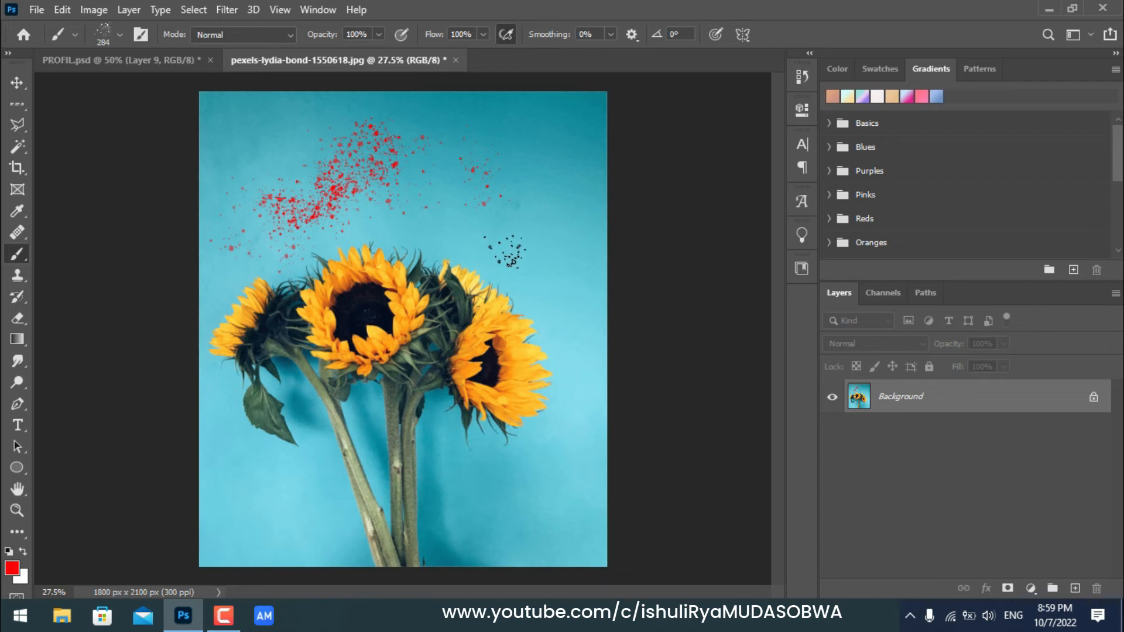
pyautogui.moveTo(544, 222); pyautogui.dragTo(543, 354)
pyautogui.moveTo(550, 427); pyautogui.dragTo(543, 518)
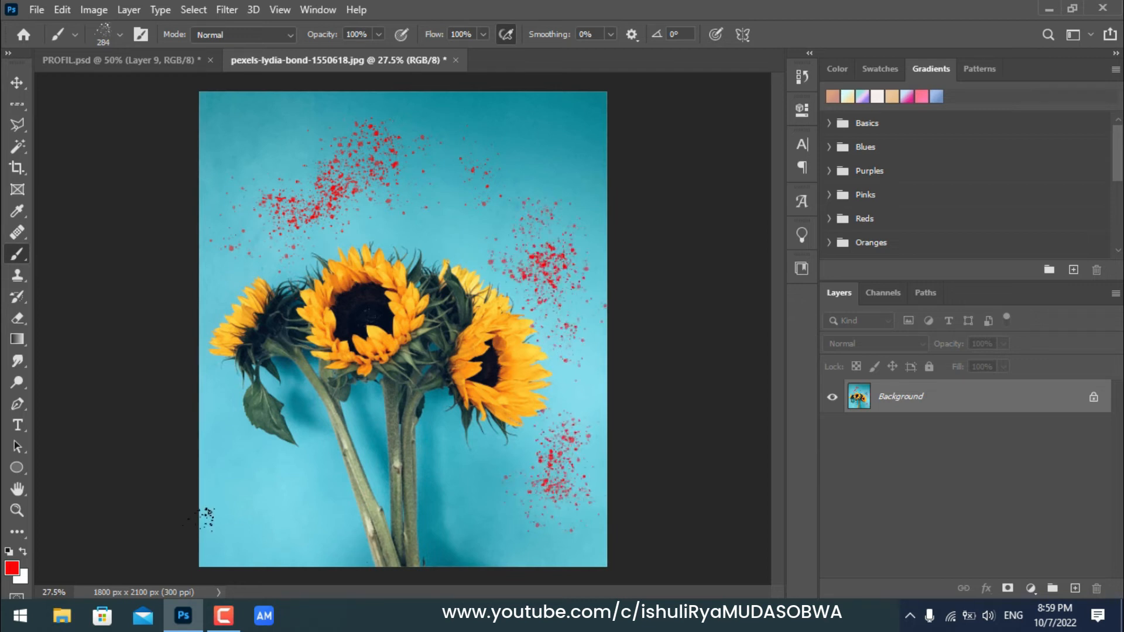
pyautogui.moveTo(252, 490); pyautogui.dragTo(255, 560)
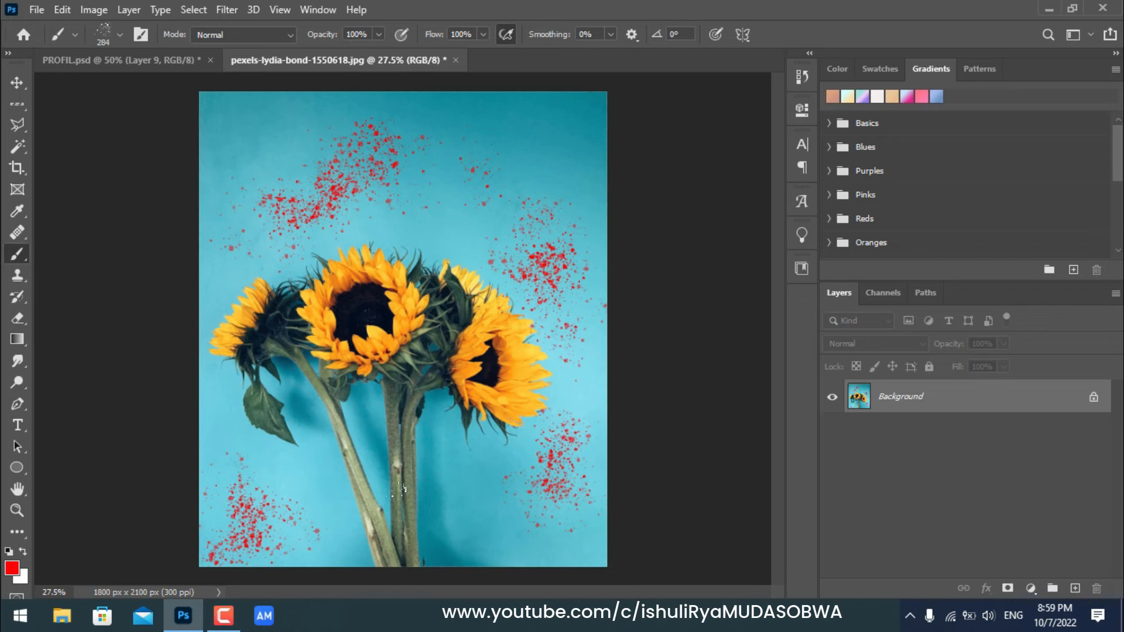
pyautogui.moveTo(240, 103); pyautogui.dragTo(286, 151)
pyautogui.moveTo(439, 227); pyautogui.dragTo(542, 139)
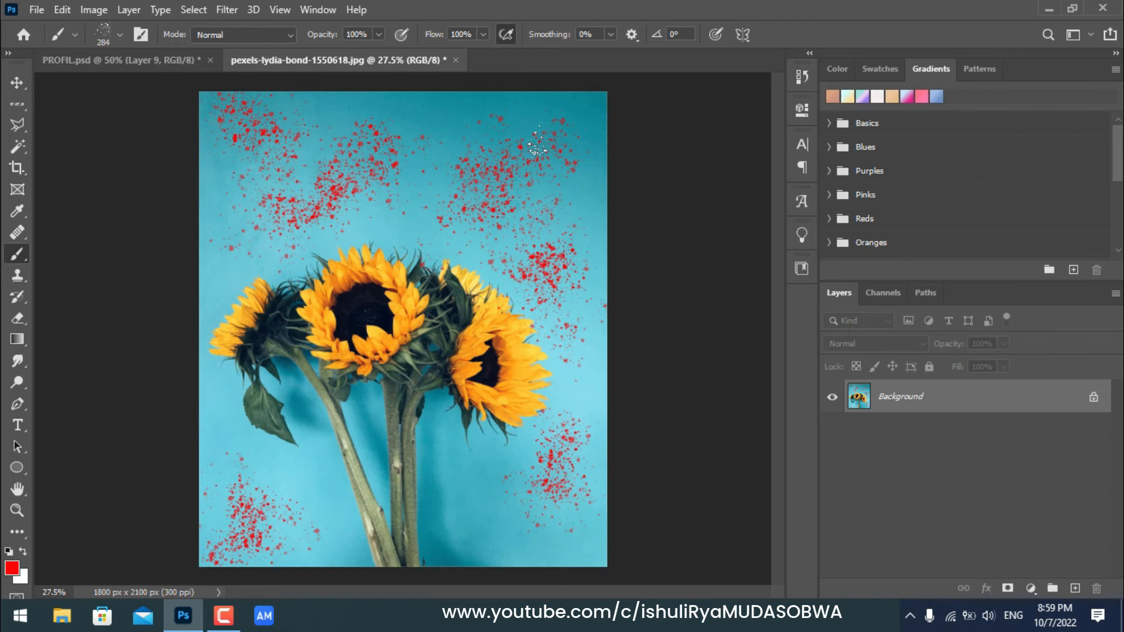
# - Undo all the red spatter strokes on the sunflower photo
pyautogui.hotkey('ctrl', 'z')
pyautogui.hotkey('ctrl', 'z')
pyautogui.hotkey('ctrl', 'z')
pyautogui.hotkey('ctrl', 'z')
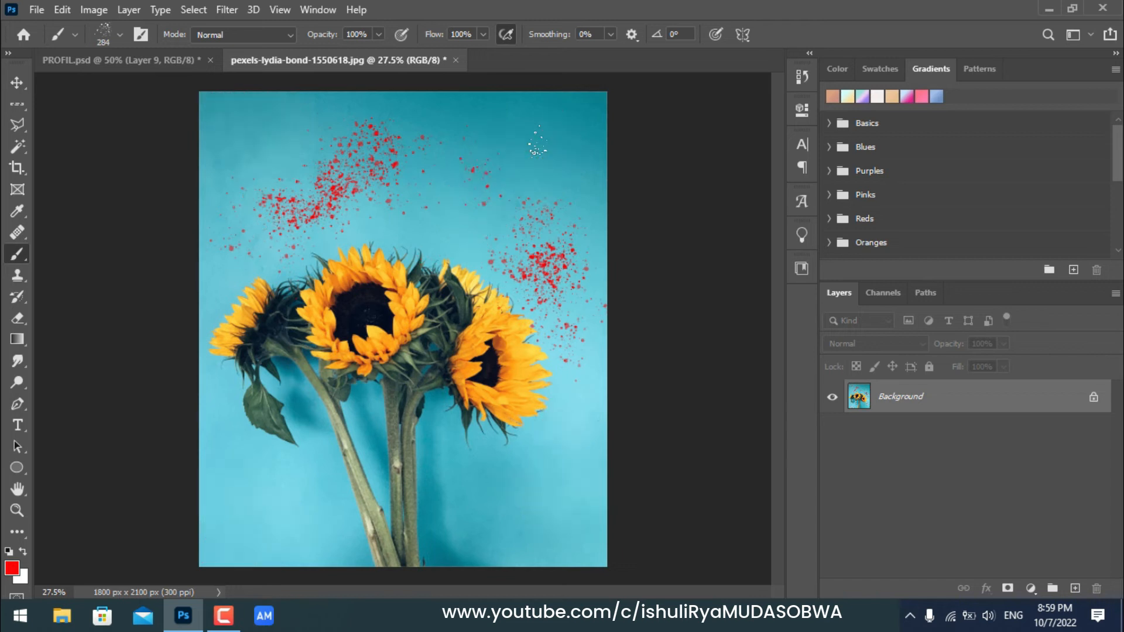
pyautogui.hotkey('ctrl', 'z')
pyautogui.hotkey('ctrl', 'z')
pyautogui.hotkey('ctrl', 'z')
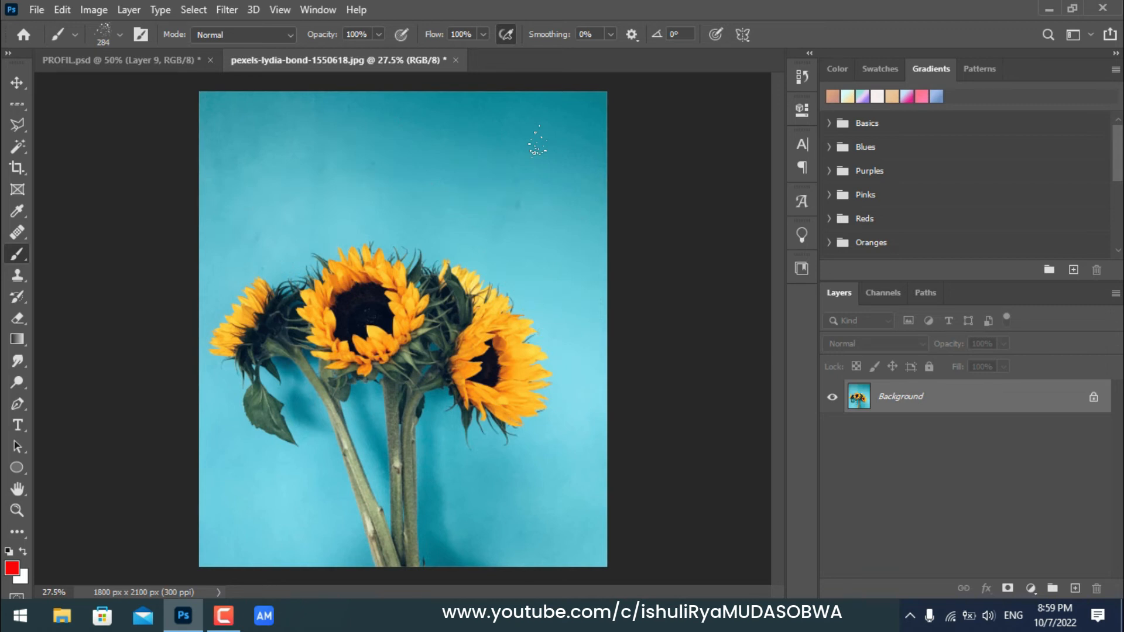
# - Collapse the Special Effects Brushes group and choose the recently used round brush with 98% hardness
pyautogui.click(119, 35)
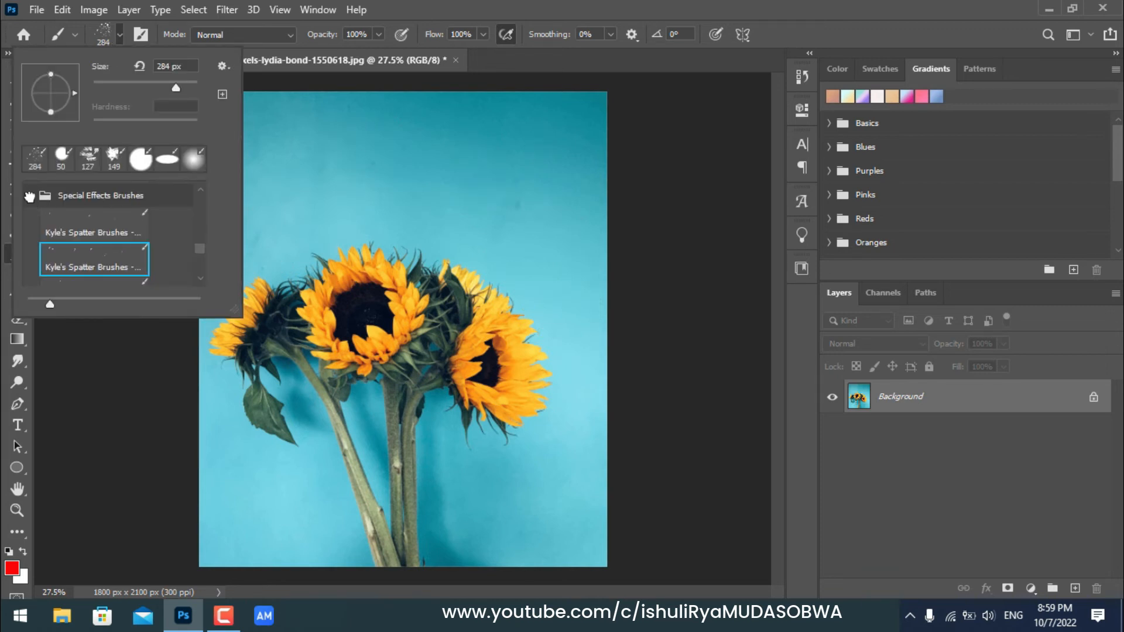
pyautogui.click(31, 197)
pyautogui.click(119, 35)
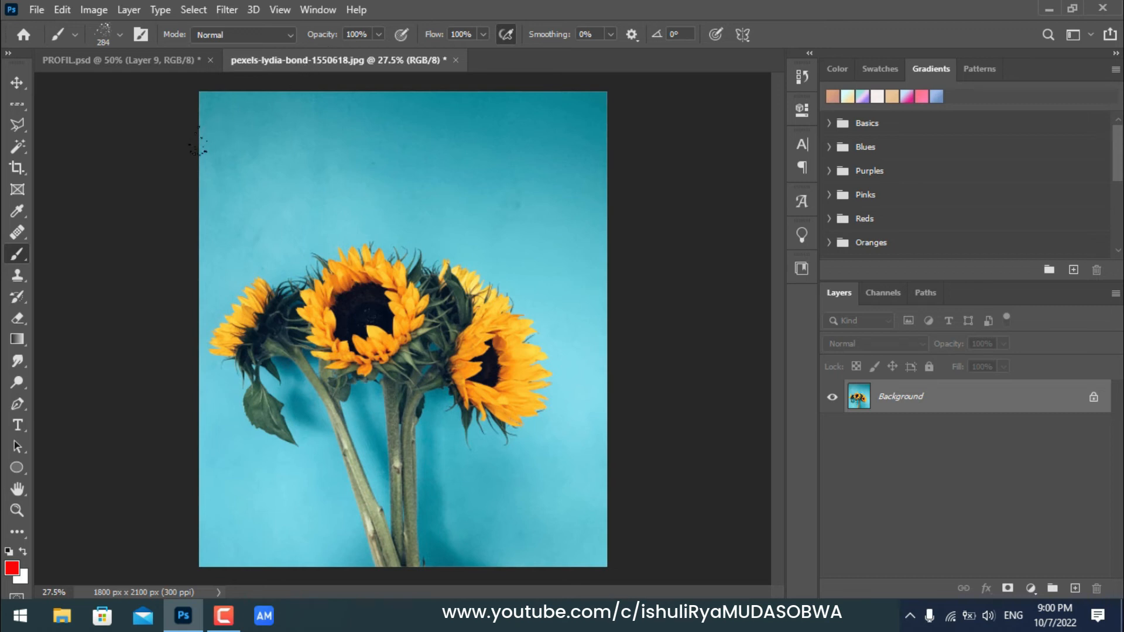
pyautogui.click(118, 33)
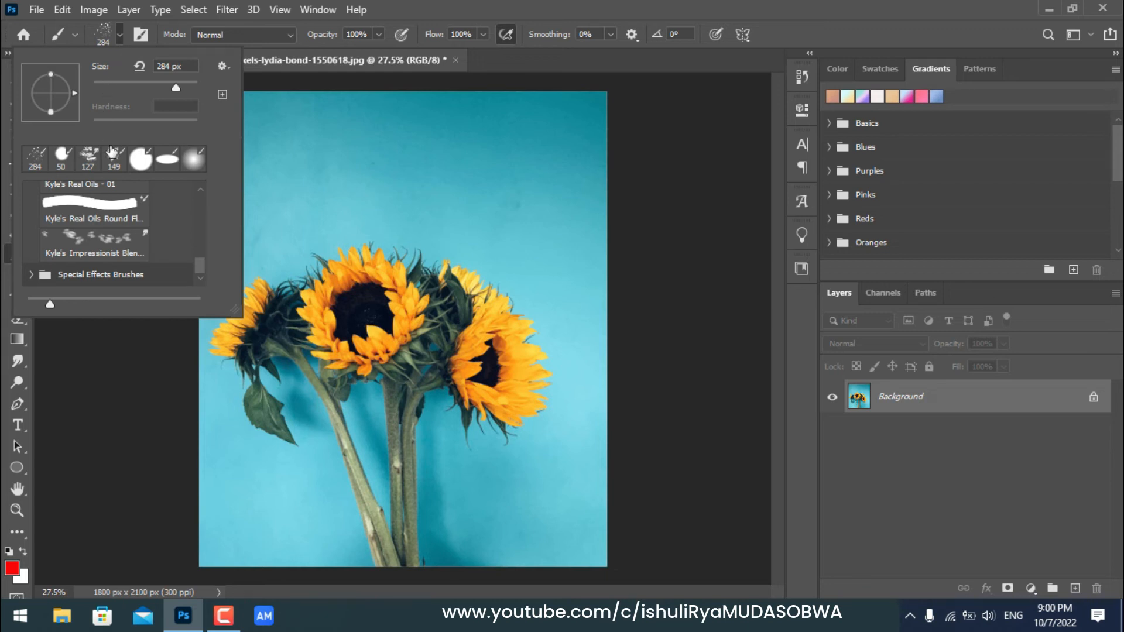
pyautogui.moveTo(199, 265)
pyautogui.mouseDown()
pyautogui.moveTo(200, 199)
pyautogui.moveTo(187, 190)
pyautogui.mouseUp()
pyautogui.click(141, 164)
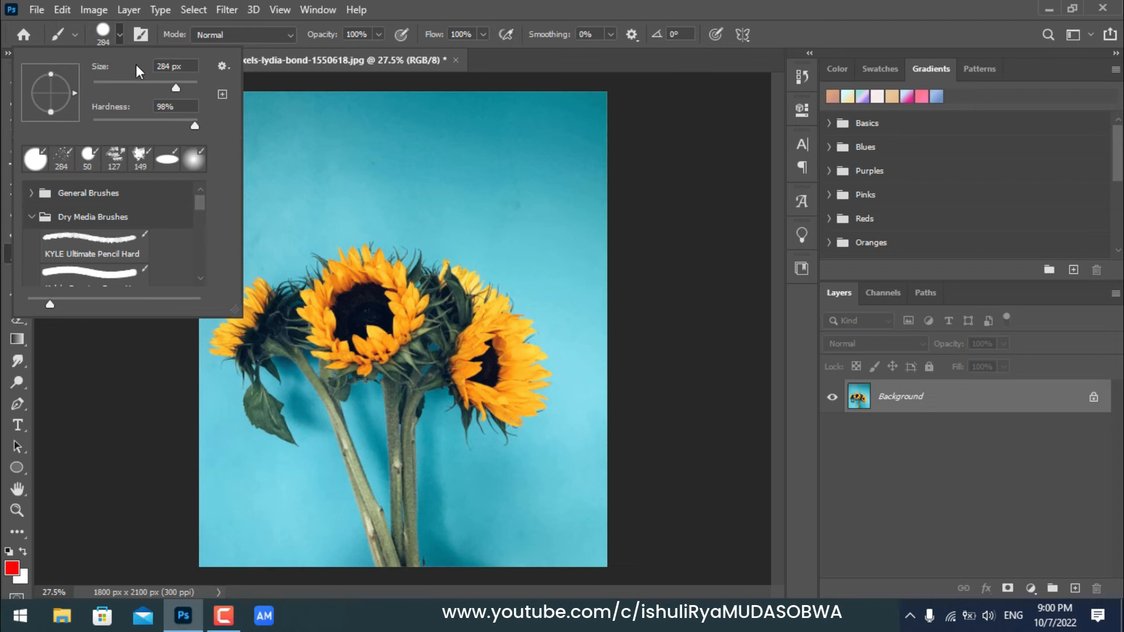
pyautogui.click(119, 37)
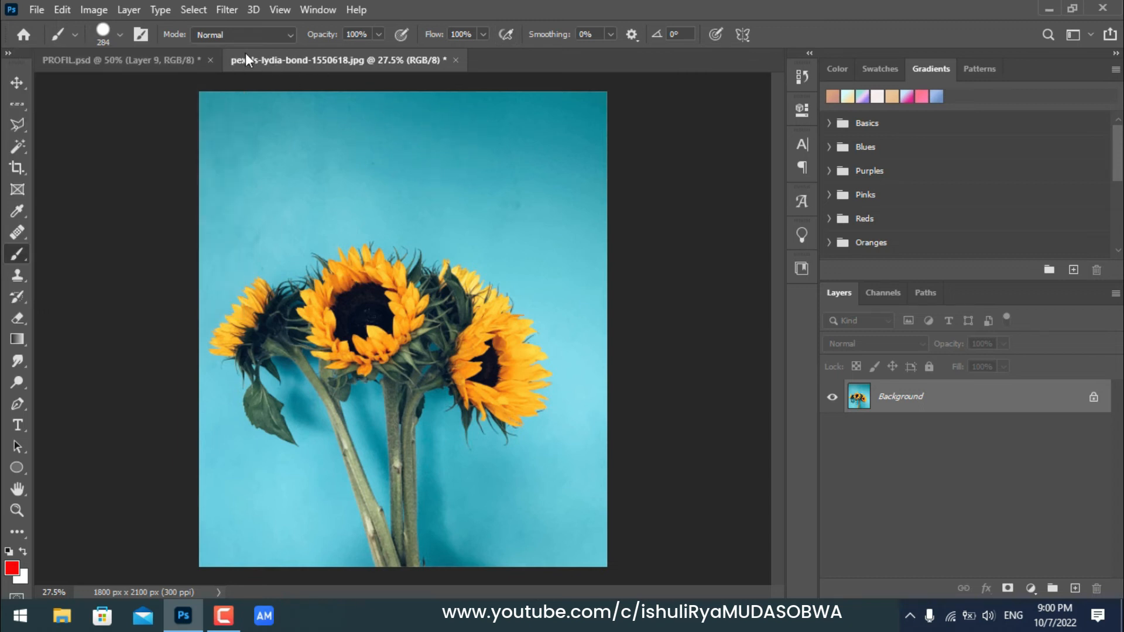
# - Set the round brush size to 165 px and paint a long vertical red stroke down over the right-hand sunflower
pyautogui.click(120, 35)
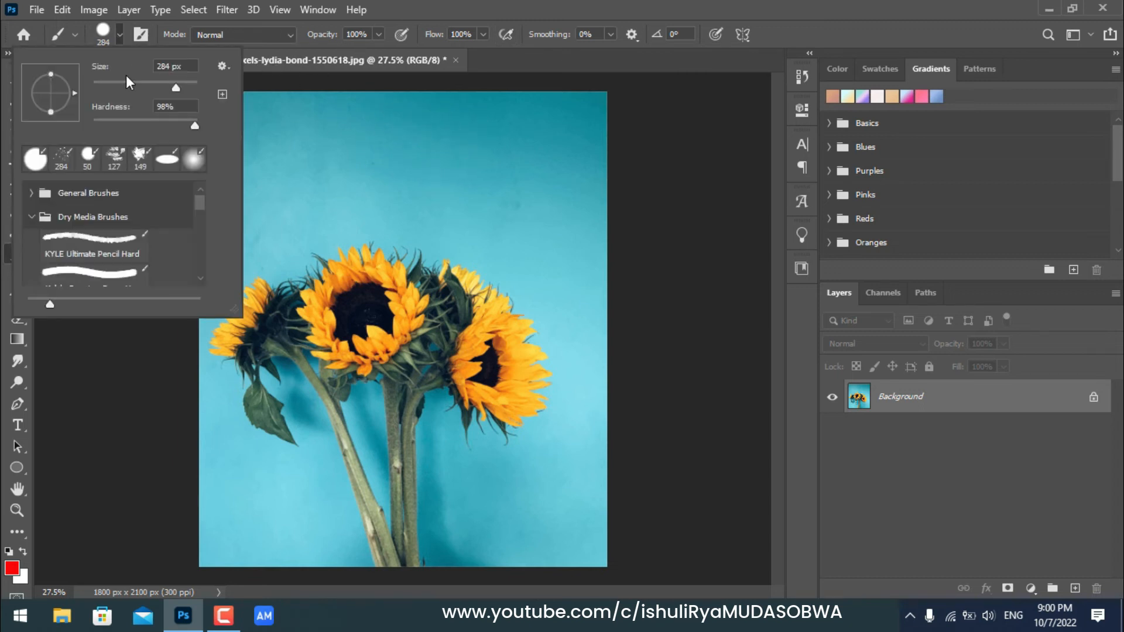
pyautogui.click(162, 84)
pyautogui.click(120, 34)
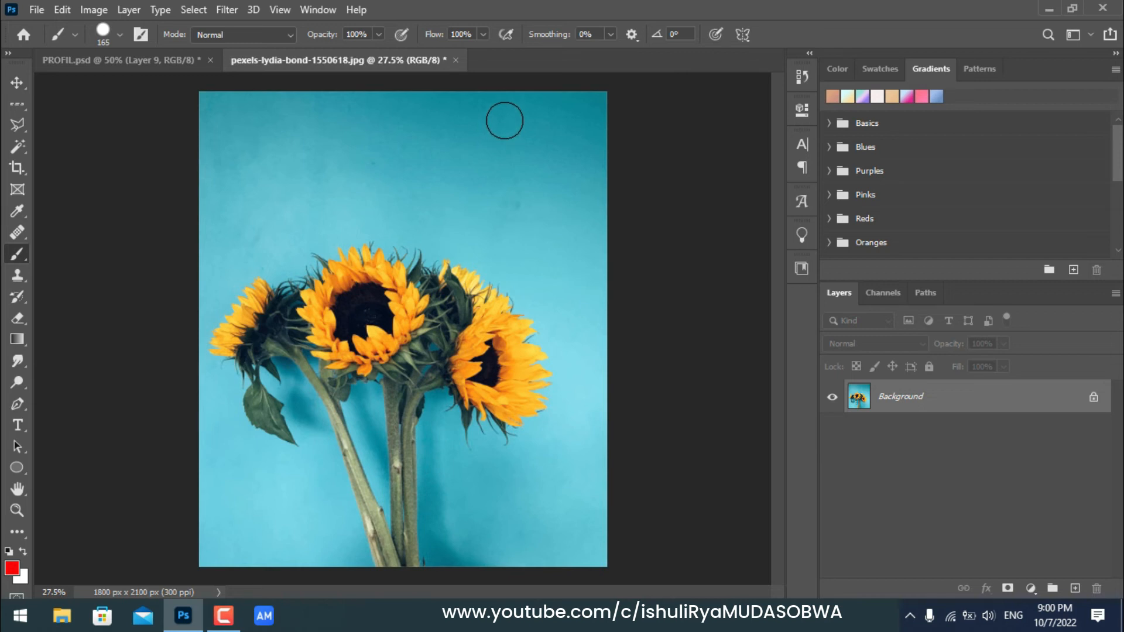
pyautogui.moveTo(504, 120); pyautogui.dragTo(522, 364)
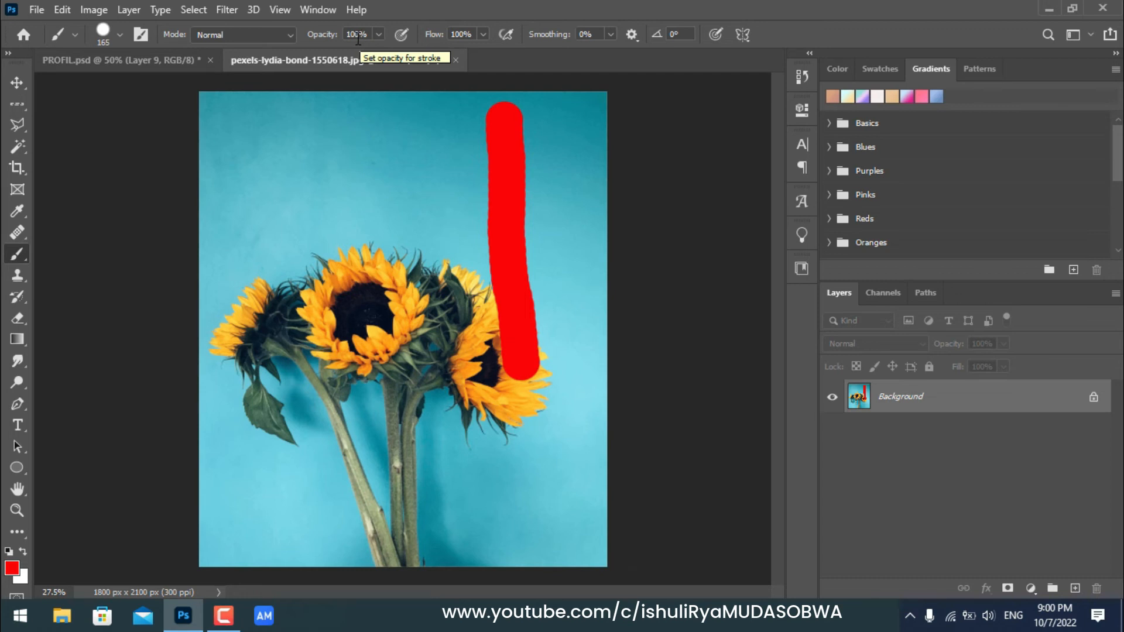
# - Set the brush opacity to 80% and paint a long red stroke beside the solid one, down onto the upper right-hand sunflower
pyautogui.click(379, 36)
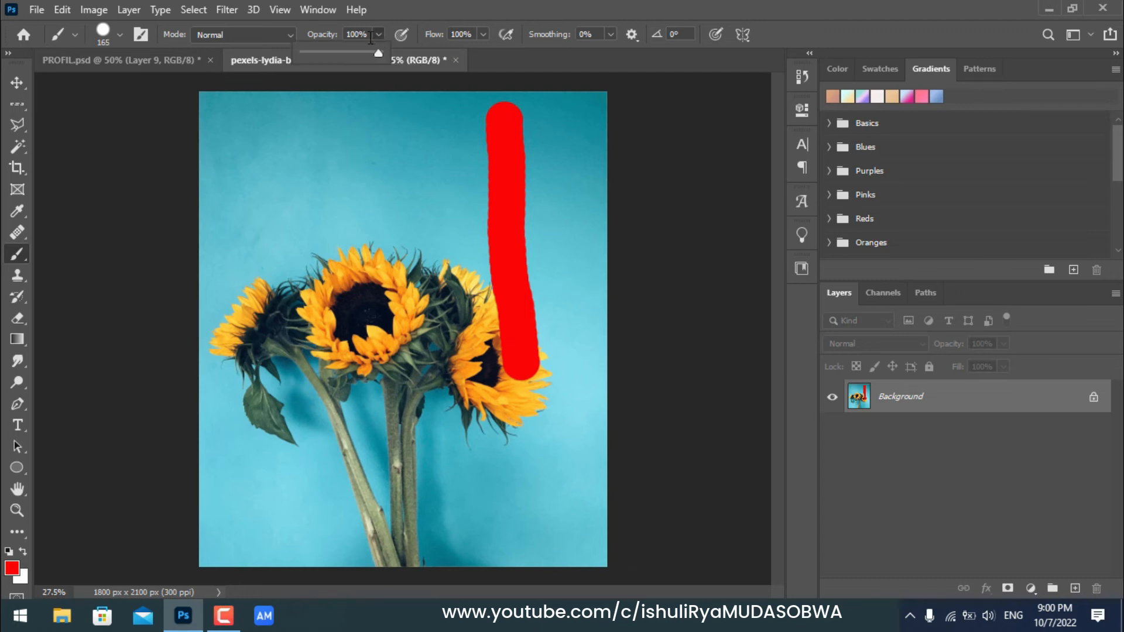
pyautogui.click(366, 34)
pyautogui.press('Down')
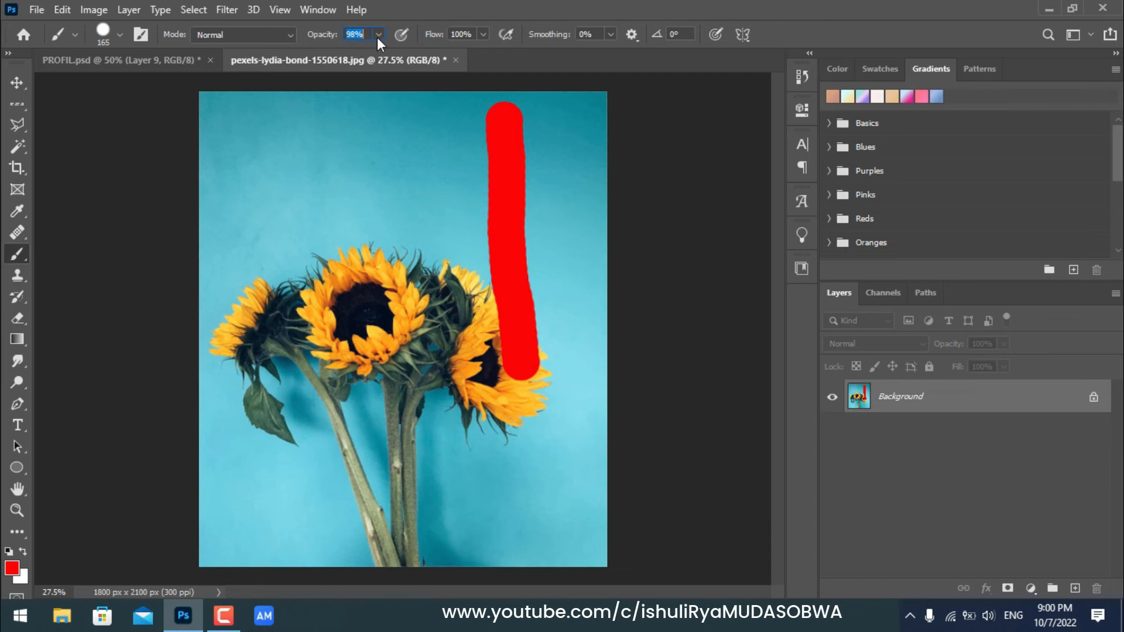
pyautogui.click(379, 33)
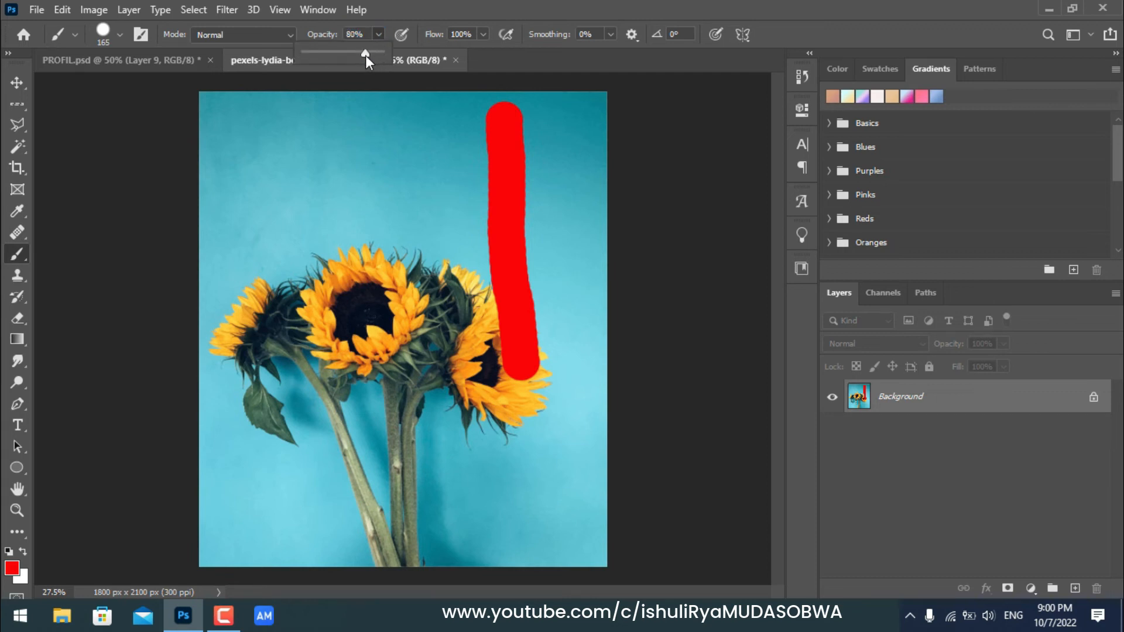
pyautogui.moveTo(438, 114); pyautogui.dragTo(466, 325)
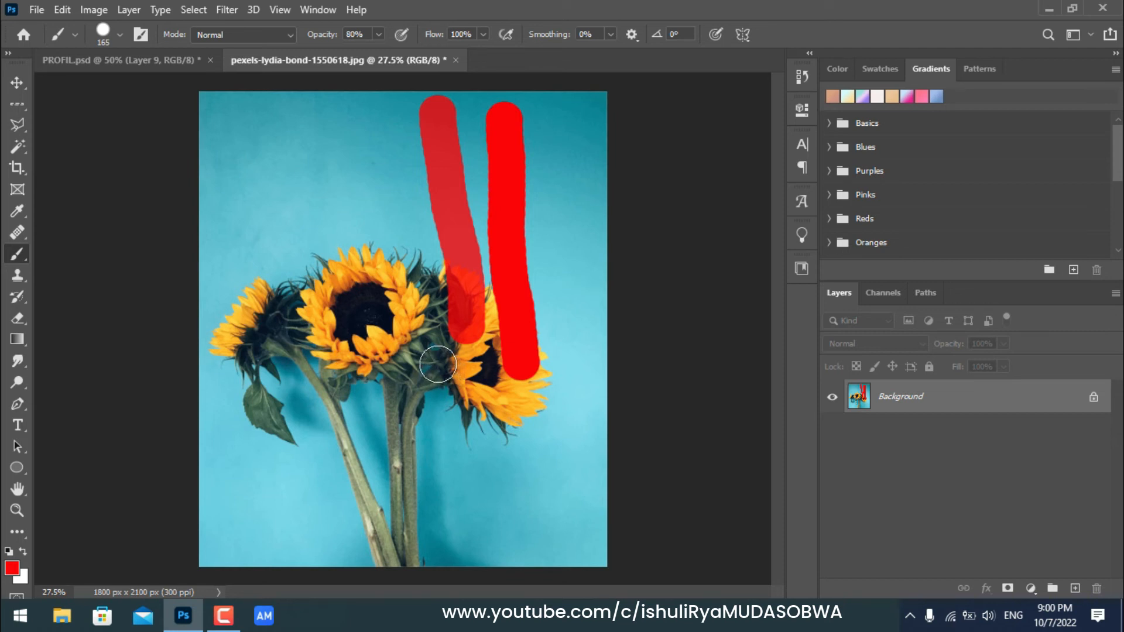
# - Set the brush opacity to 60% and paint a vertical red stroke down through the central sunflower
pyautogui.click(377, 35)
pyautogui.moveTo(363, 55); pyautogui.dragTo(363, 55)
pyautogui.moveTo(391, 131); pyautogui.dragTo(397, 383)
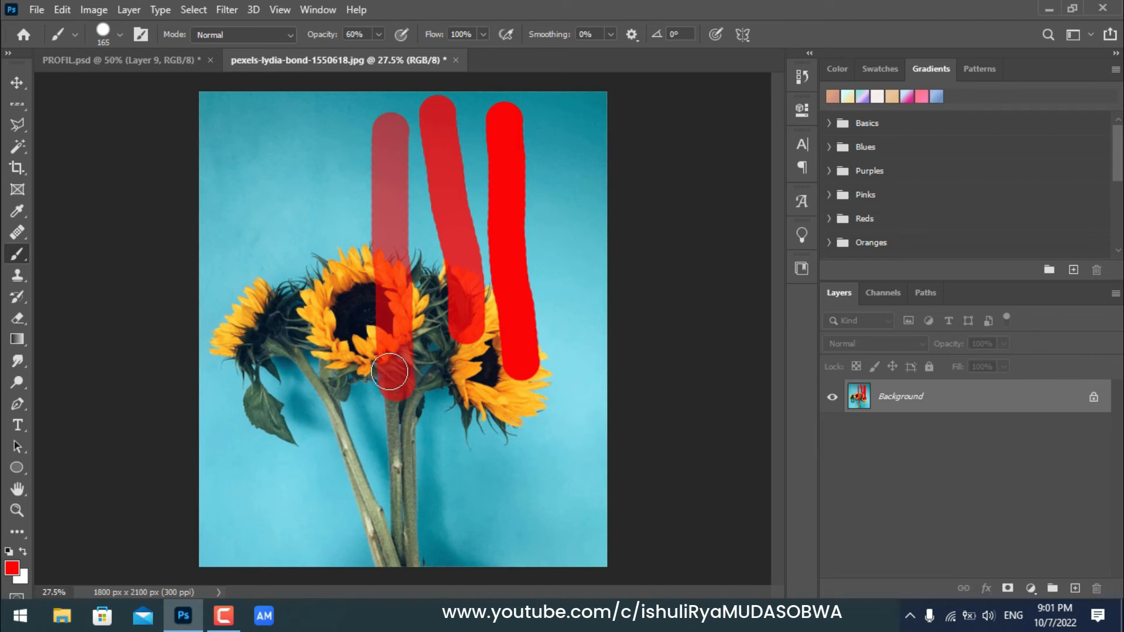
# - Lower the brush opacity to 36% and paint another long red stroke over the left half of the central sunflower
pyautogui.click(379, 33)
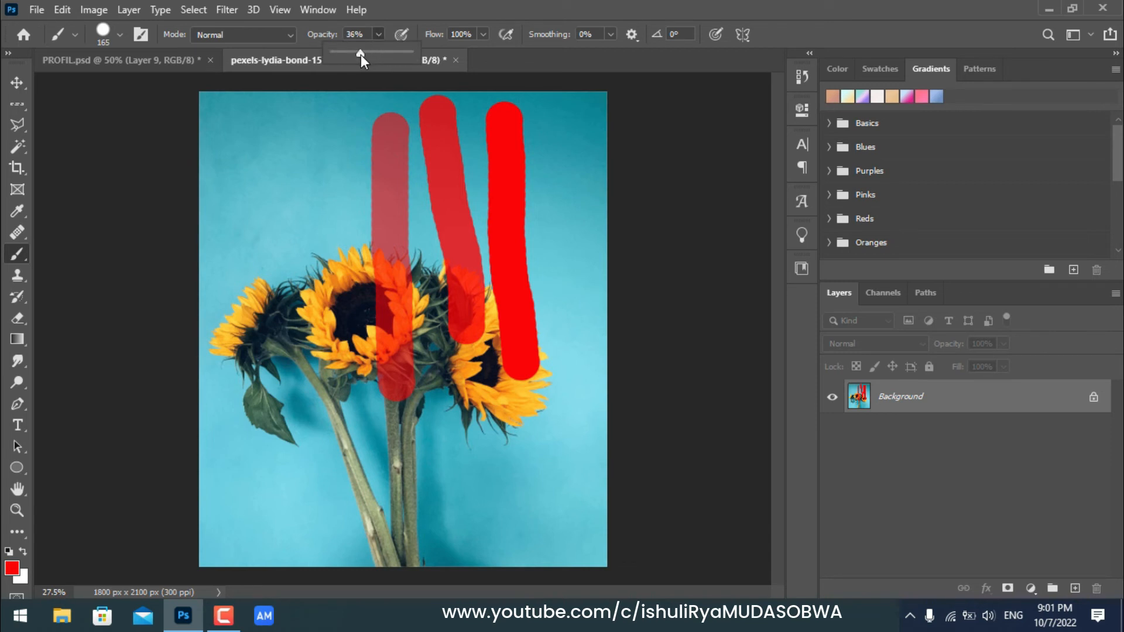
pyautogui.click(333, 164)
pyautogui.moveTo(327, 133); pyautogui.dragTo(345, 360)
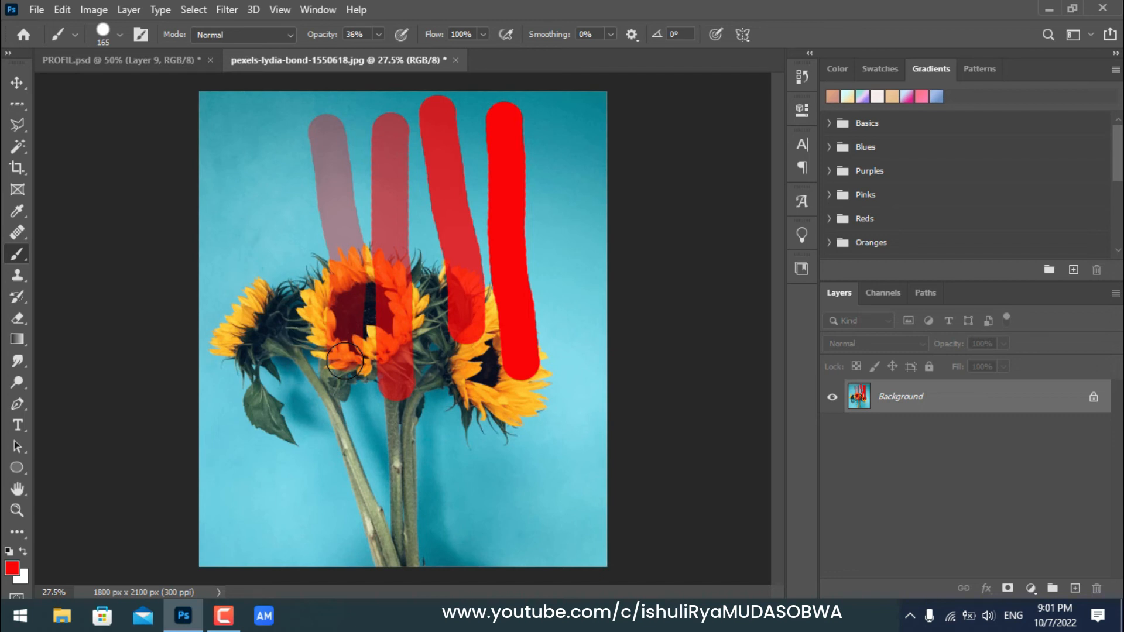
# - Lower the brush opacity to 18% and paint a faint red area over the left-hand sunflower and the background around it
pyautogui.click(378, 35)
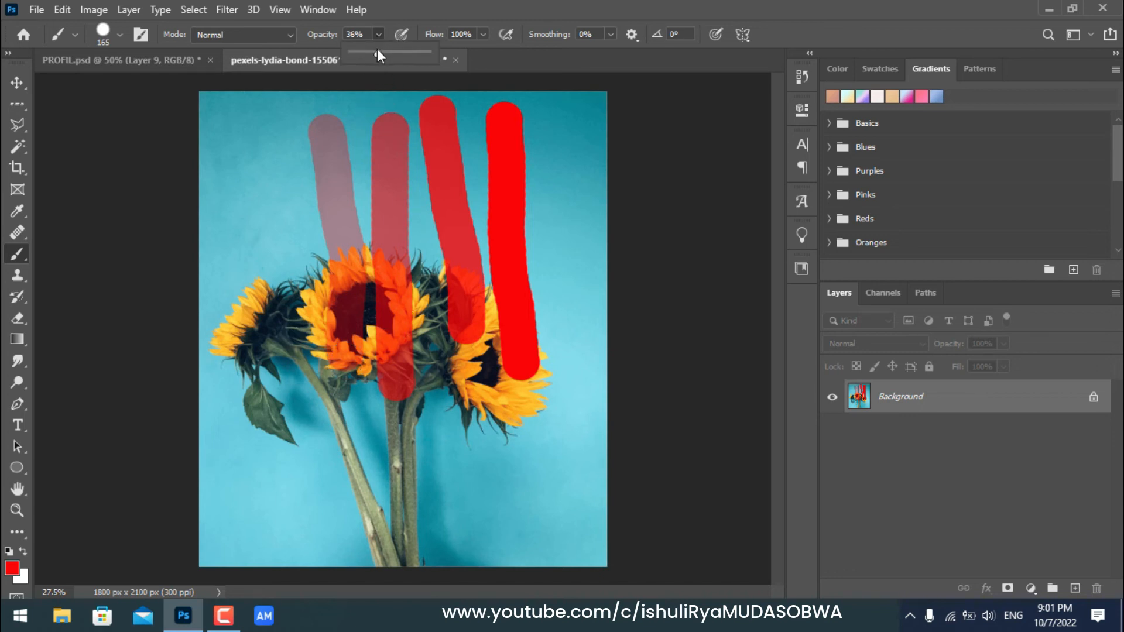
pyautogui.moveTo(367, 51); pyautogui.dragTo(366, 51)
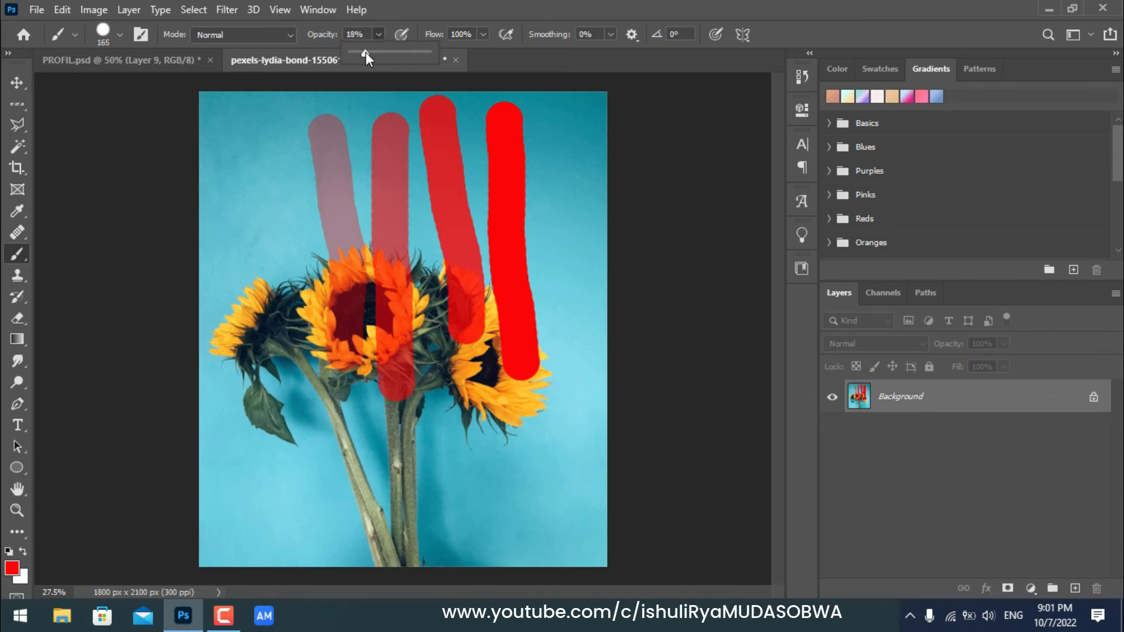
pyautogui.click(260, 231)
pyautogui.moveTo(294, 390)
pyautogui.mouseDown()
pyautogui.moveTo(257, 333)
pyautogui.moveTo(285, 277)
pyautogui.moveTo(239, 378)
pyautogui.moveTo(254, 117)
pyautogui.moveTo(251, 373)
pyautogui.moveTo(253, 74)
pyautogui.moveTo(252, 297)
pyautogui.moveTo(256, 184)
pyautogui.moveTo(281, 361)
pyautogui.moveTo(224, 265)
pyautogui.moveTo(214, 375)
pyautogui.moveTo(225, 286)
pyautogui.moveTo(229, 351)
pyautogui.moveTo(266, 399)
pyautogui.moveTo(323, 343)
pyautogui.moveTo(296, 339)
pyautogui.moveTo(201, 409)
pyautogui.moveTo(285, 402)
pyautogui.moveTo(251, 447)
pyautogui.moveTo(331, 367)
pyautogui.moveTo(341, 427)
pyautogui.moveTo(304, 257)
pyautogui.moveTo(287, 321)
pyautogui.moveTo(275, 294)
pyautogui.moveTo(262, 320)
pyautogui.mouseUp()
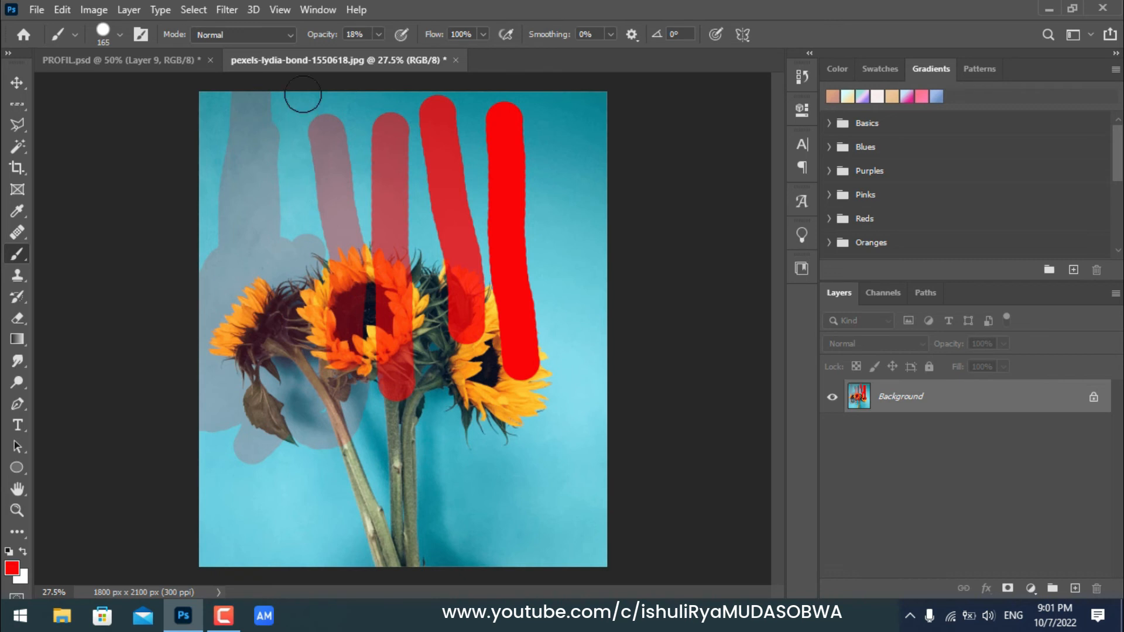
# - Undo all the red opacity test strokes on the sunflower photo
pyautogui.hotkey('ctrl', 'z')
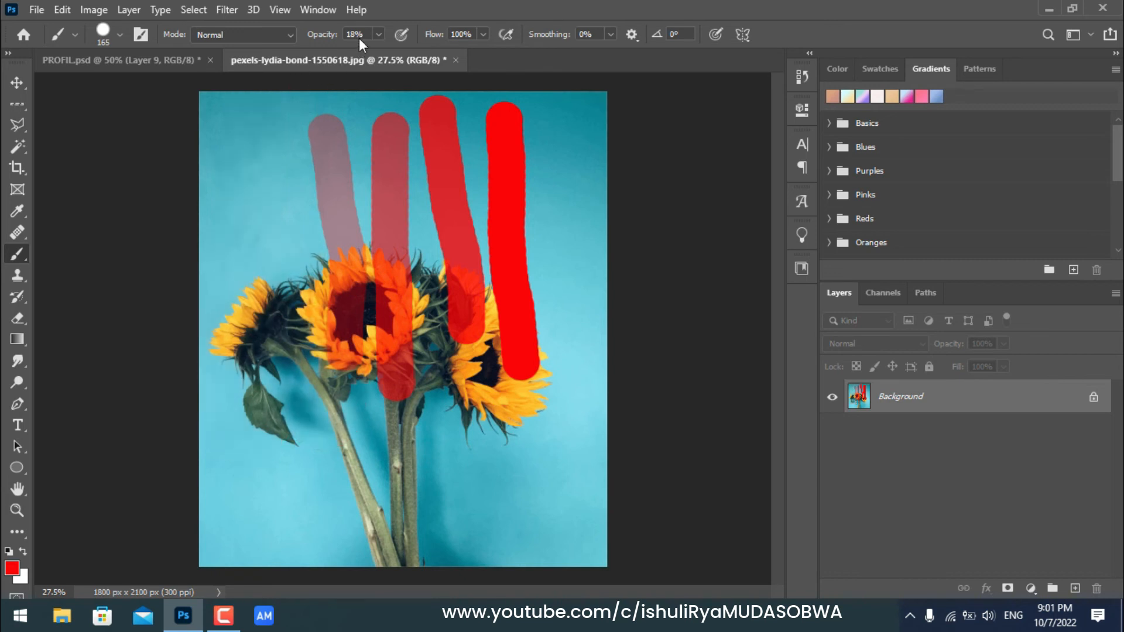
pyautogui.hotkey('ctrl', 'z')
pyautogui.hotkey('ctrl', 'z')
pyautogui.hotkey('ctrl', 'z')
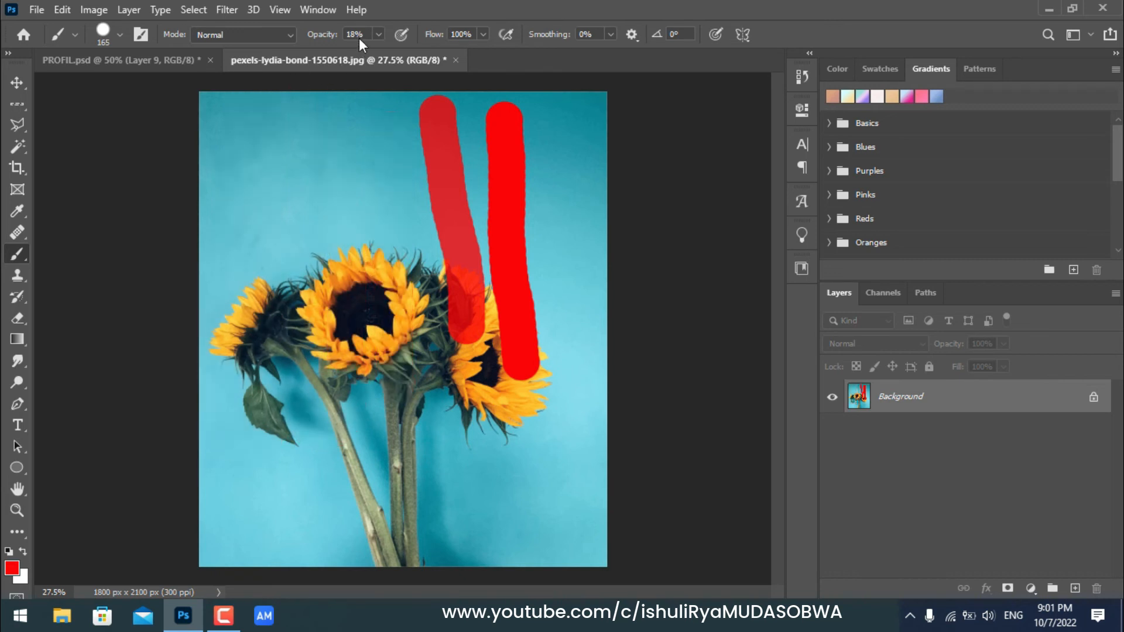
pyautogui.hotkey('ctrl', 'z')
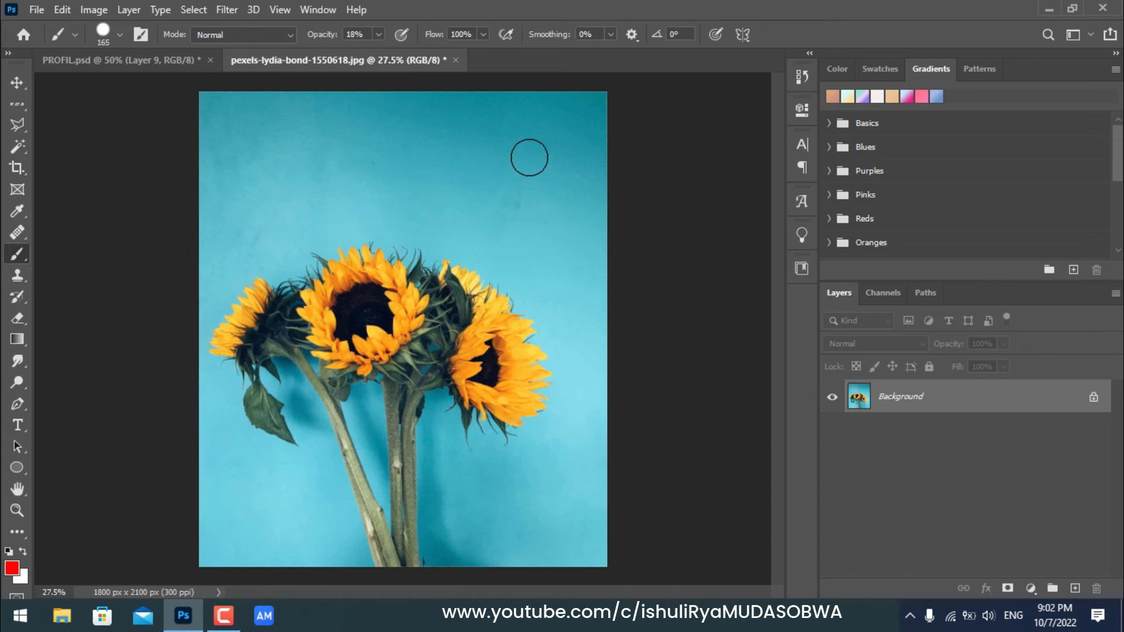
# - Create a new blank 1080 x 1080 px document at 72 ppi with a white artboard
pyautogui.click(742, 35)
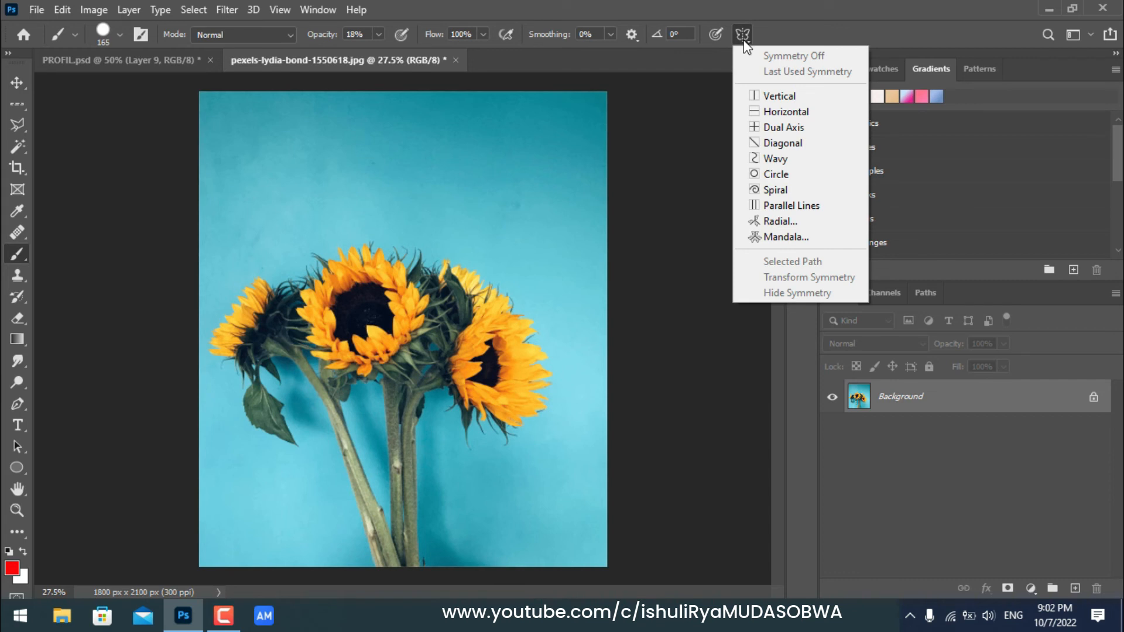
pyautogui.click(34, 8)
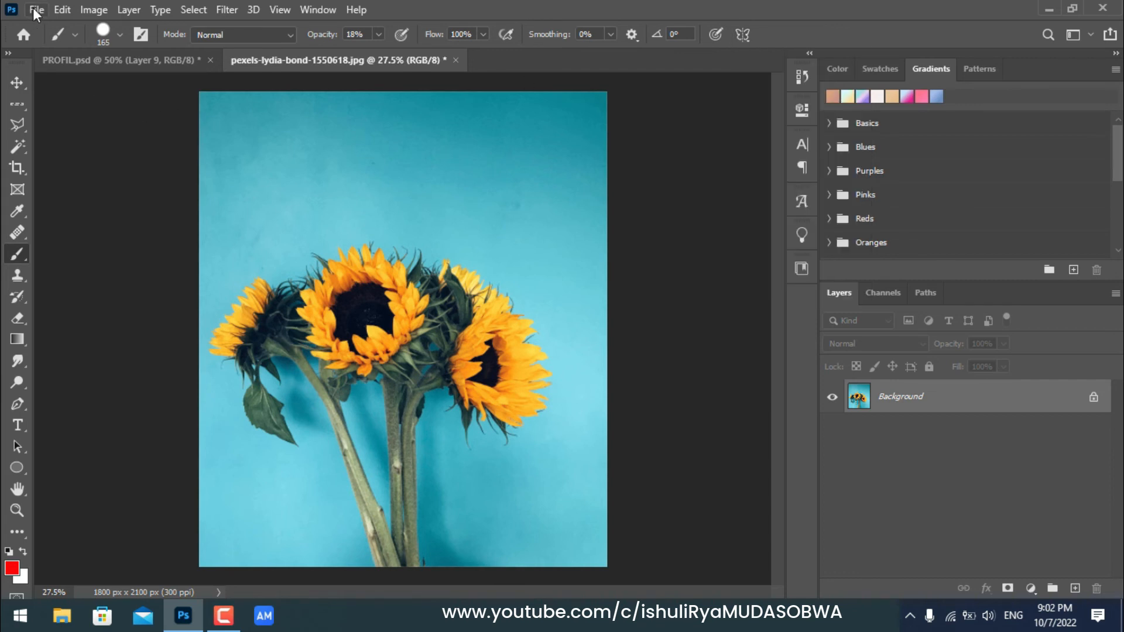
pyautogui.click(33, 8)
pyautogui.click(58, 28)
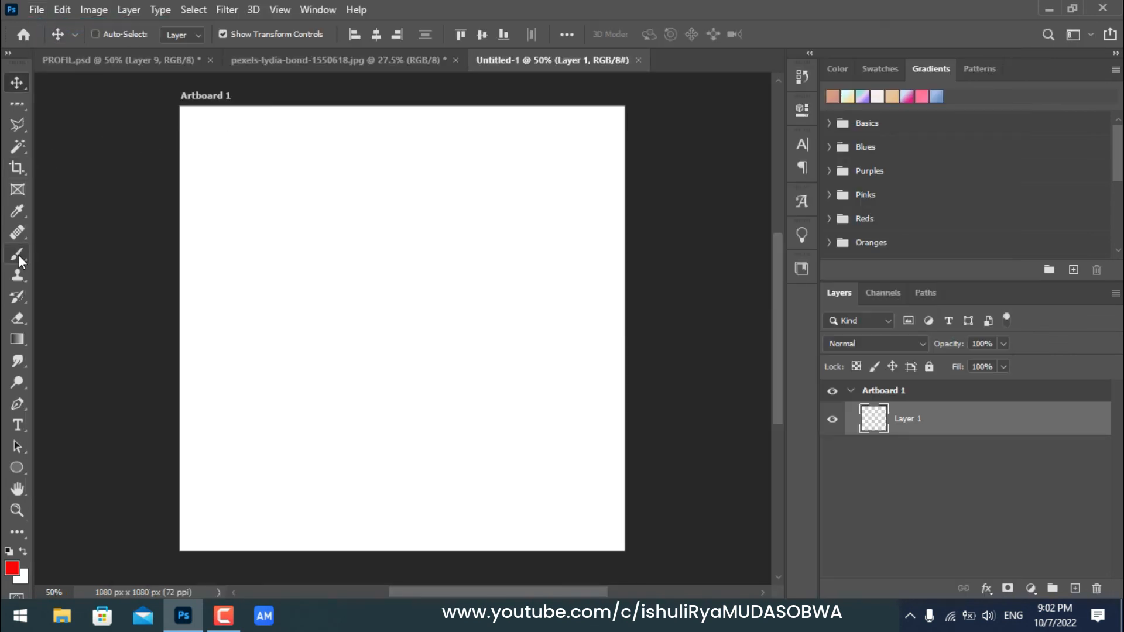
# - Activate the Brush tool and add a Vertical paint symmetry axis to the artboard
pyautogui.click(18, 254)
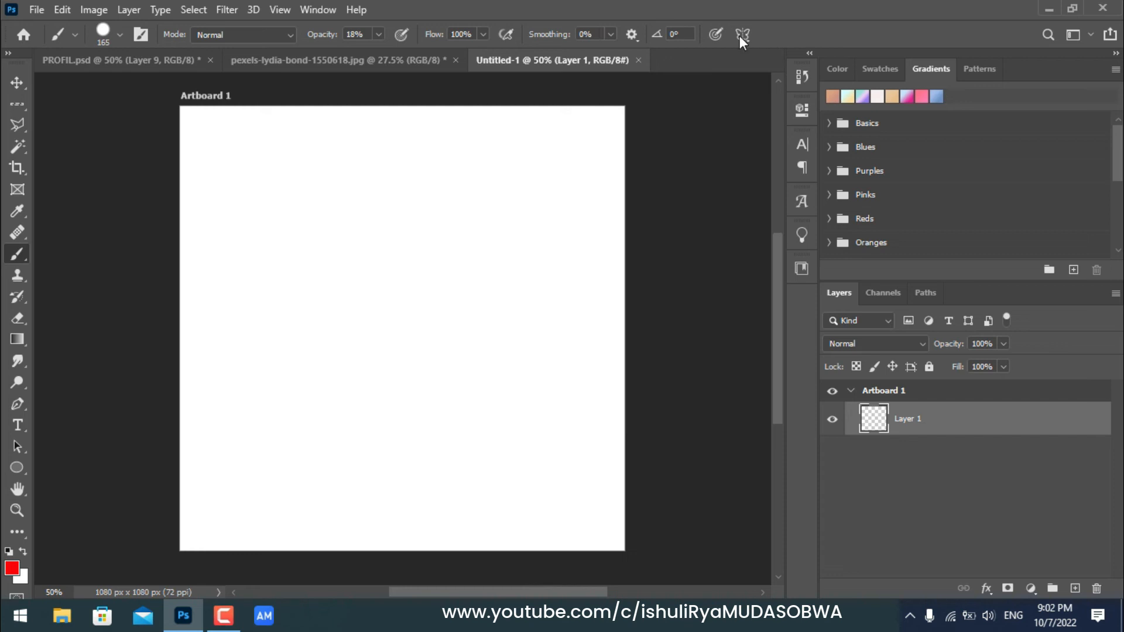
pyautogui.click(18, 232)
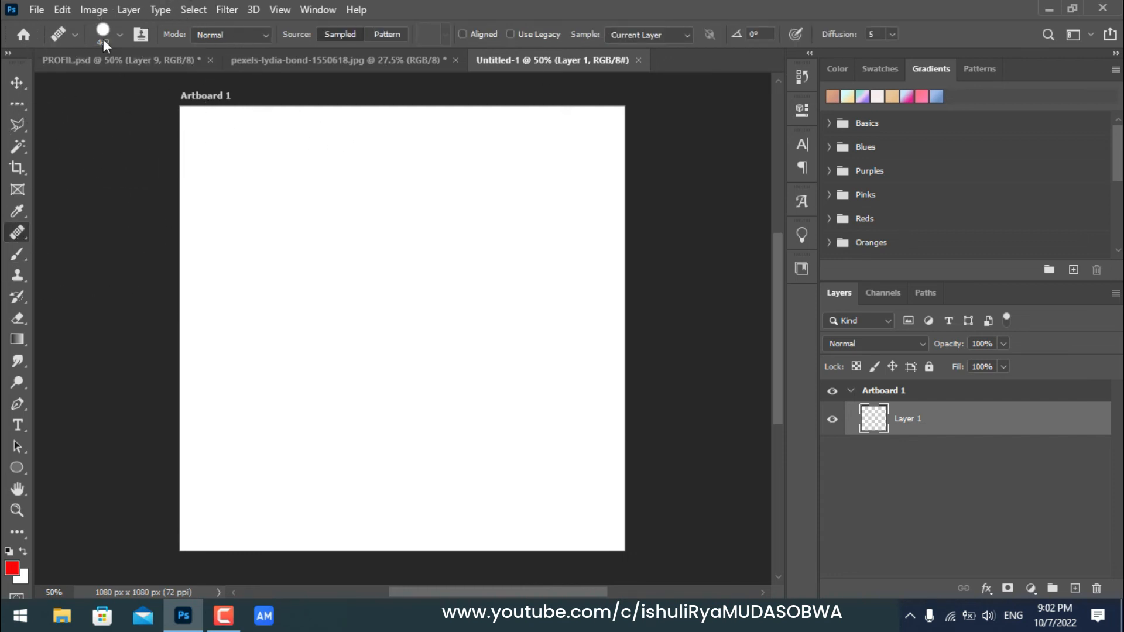
pyautogui.click(16, 255)
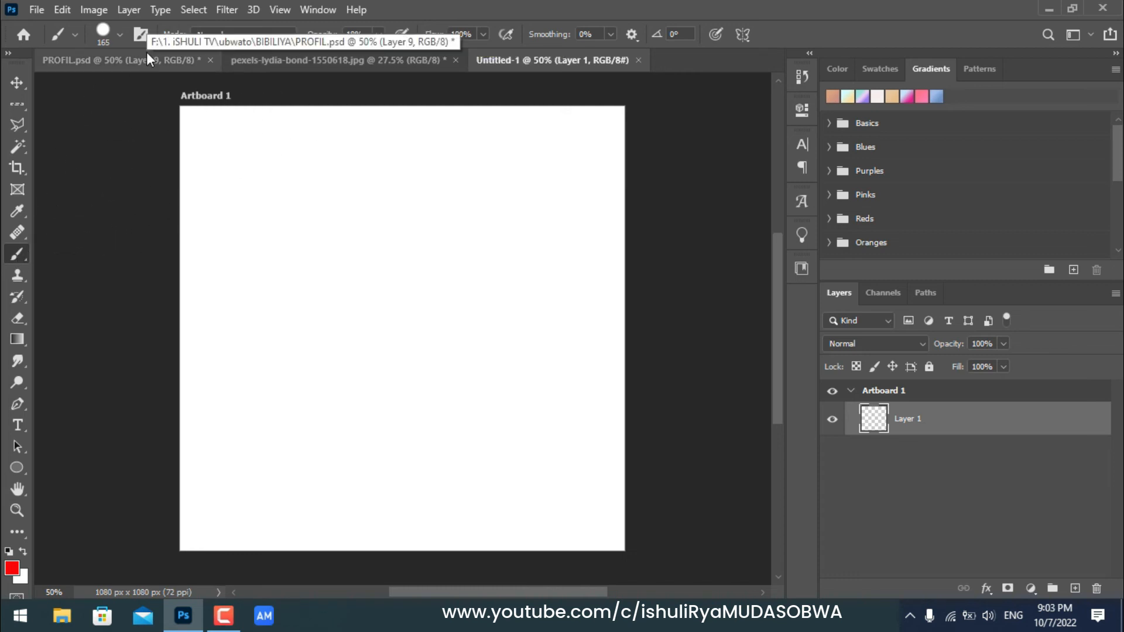
pyautogui.click(742, 35)
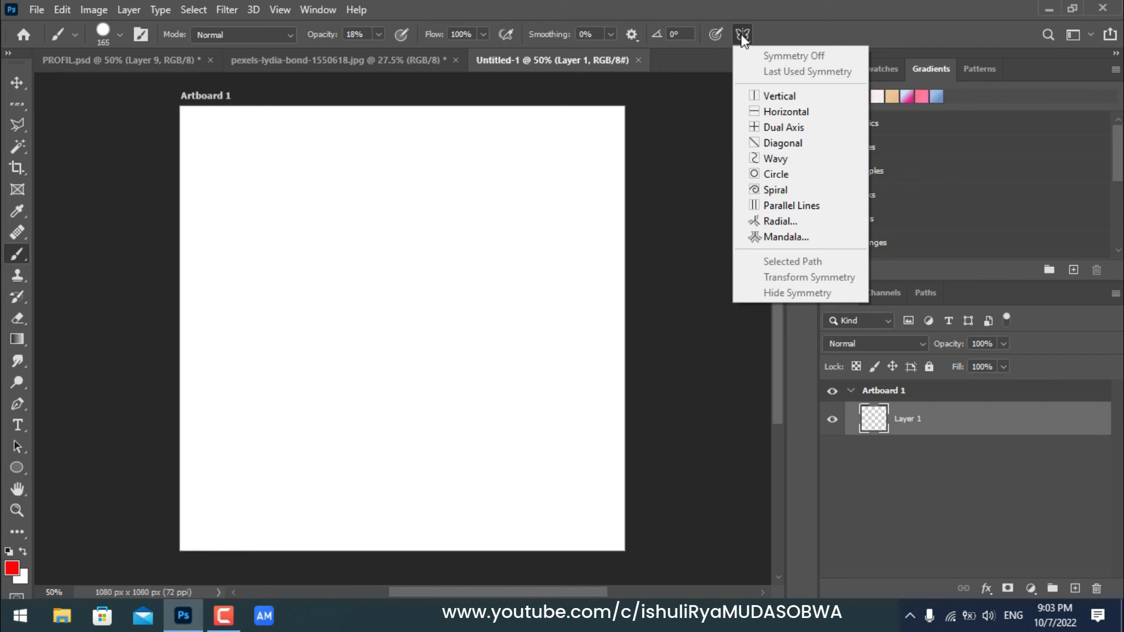
pyautogui.click(795, 99)
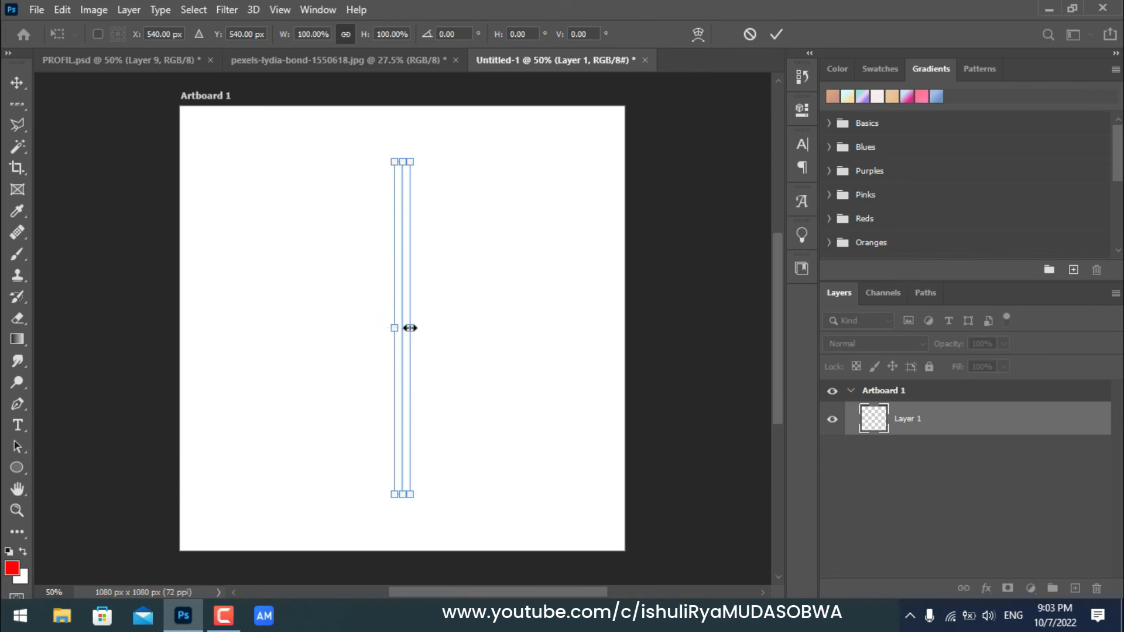
# - Stretch the symmetry axis frame to 1860% width, move it to about X 526 px, Y 547 px, and apply the transform
pyautogui.moveTo(410, 328); pyautogui.dragTo(617, 331)
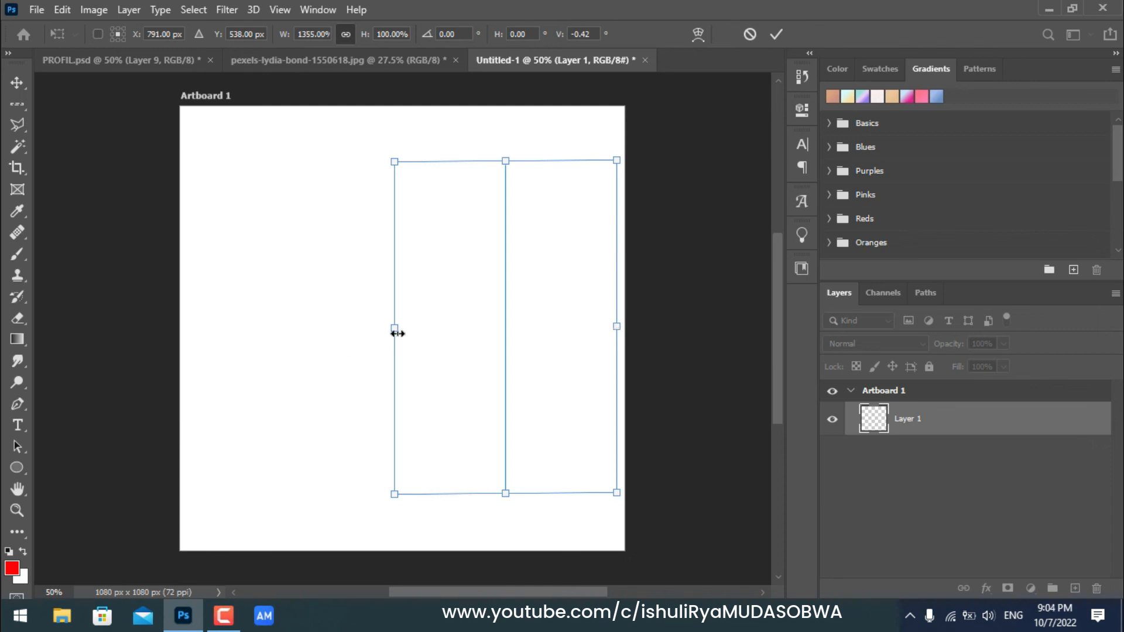
pyautogui.moveTo(391, 326); pyautogui.dragTo(311, 328)
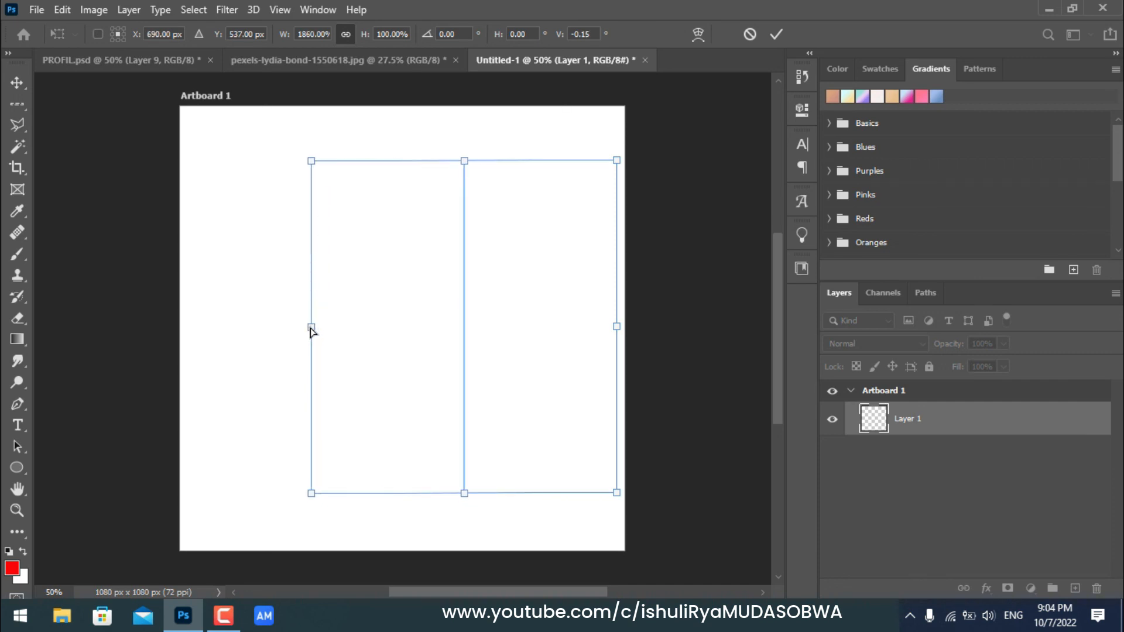
pyautogui.moveTo(487, 293); pyautogui.dragTo(420, 297)
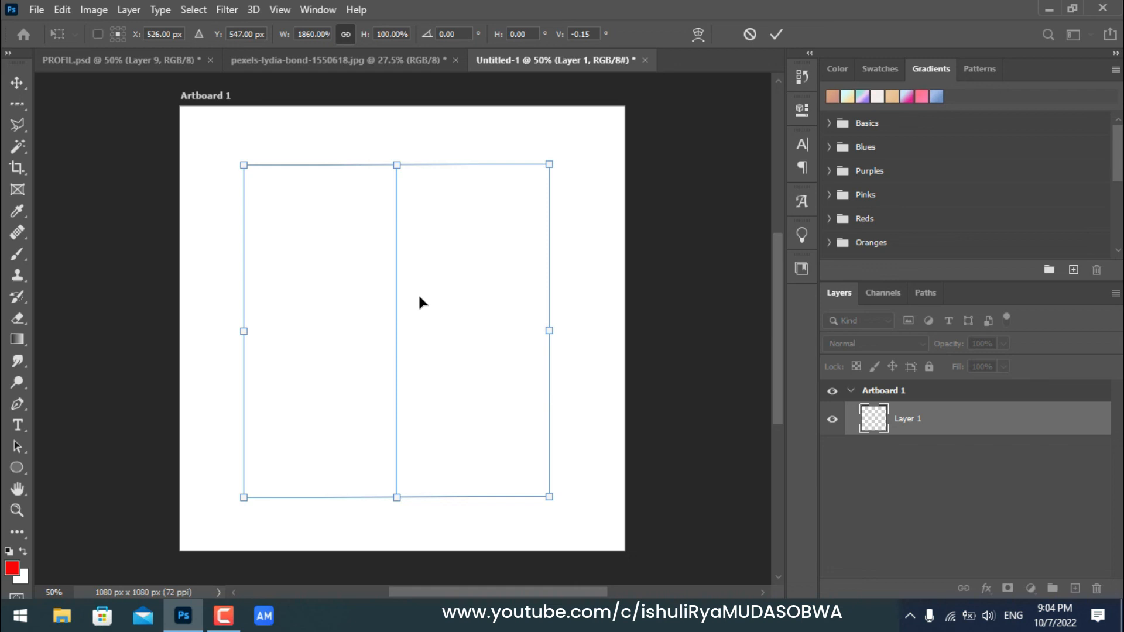
pyautogui.press('Return')
# - Set the brush to 26 px and 100% opacity, and paint half a heart outline from the symmetry axis to form a mirrored red heart
pyautogui.press('b')
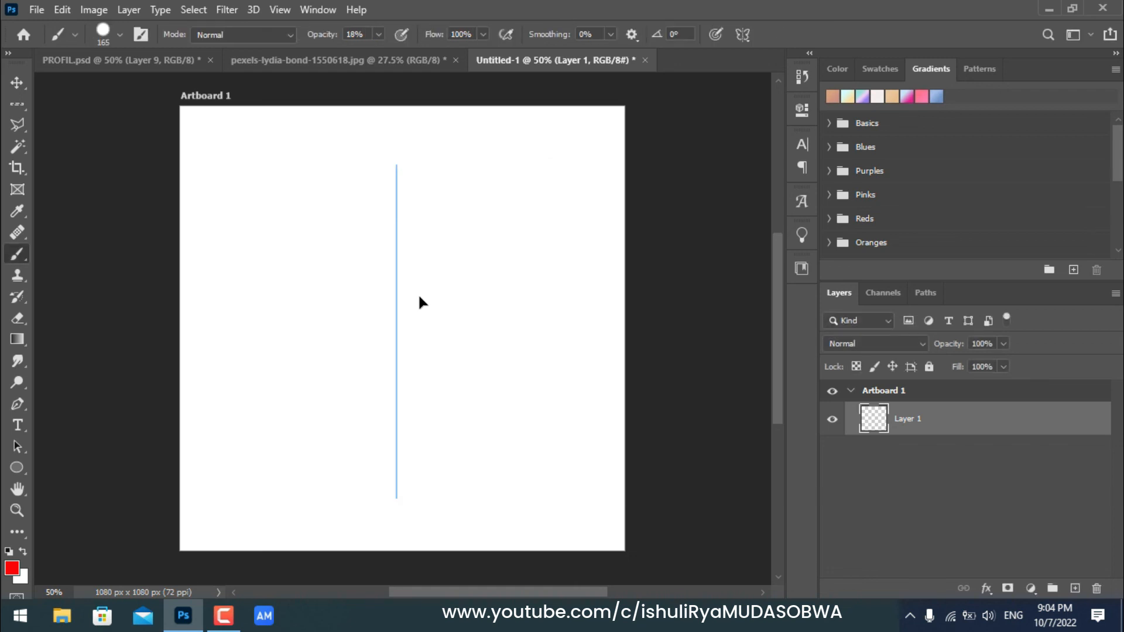
pyautogui.press('0')
pyautogui.moveTo(392, 239)
pyautogui.mouseDown()
pyautogui.moveTo(348, 172)
pyautogui.moveTo(299, 162)
pyautogui.moveTo(249, 192)
pyautogui.moveTo(232, 246)
pyautogui.moveTo(242, 298)
pyautogui.moveTo(345, 400)
pyautogui.moveTo(393, 499)
pyautogui.mouseUp()
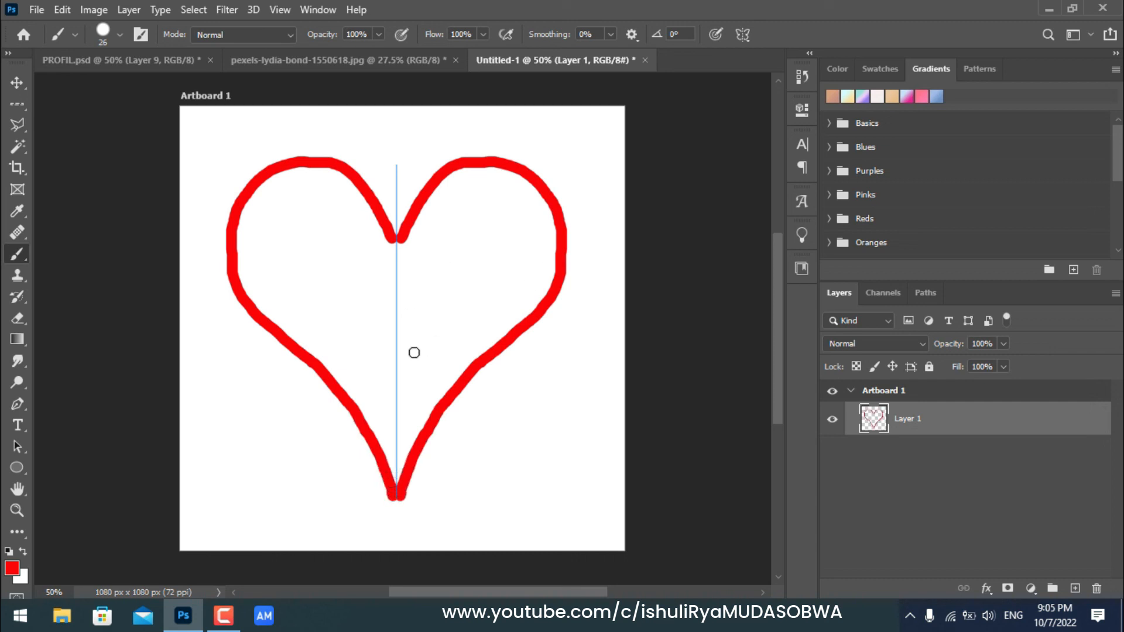
# - Paint a stepped line inside the heart's upper left, plus a dot and an angled V stroke below it, mirrored across the axis
pyautogui.moveTo(233, 252)
pyautogui.mouseDown()
pyautogui.moveTo(301, 257)
pyautogui.moveTo(298, 197)
pyautogui.moveTo(369, 201)
pyautogui.moveTo(367, 149)
pyautogui.mouseUp()
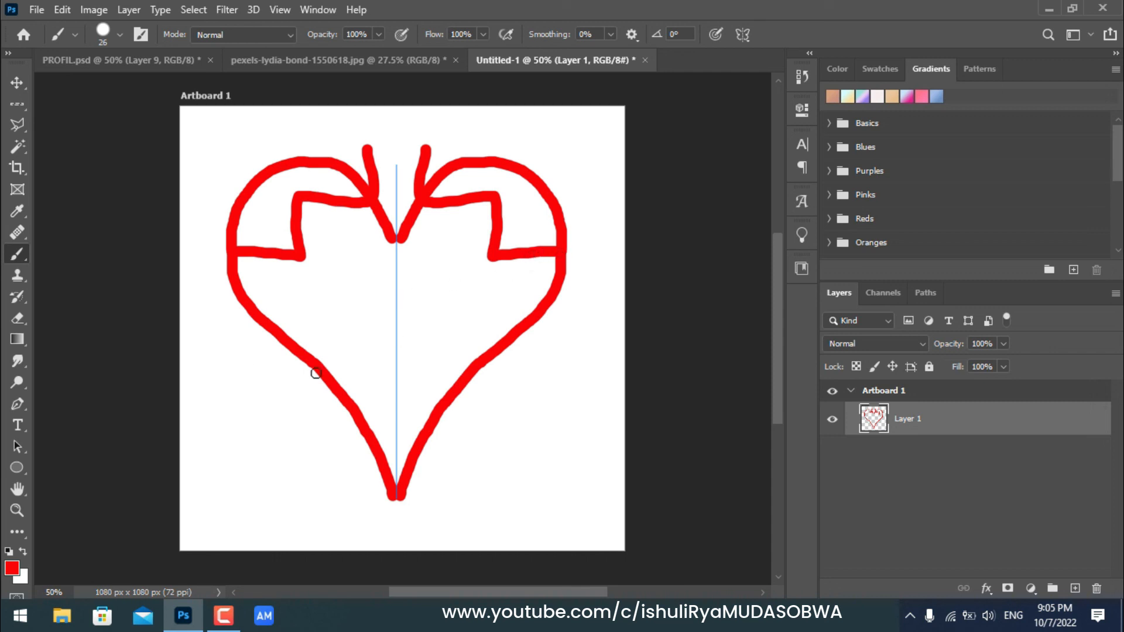
pyautogui.click(260, 398)
pyautogui.moveTo(240, 469)
pyautogui.mouseDown()
pyautogui.moveTo(318, 424)
pyautogui.moveTo(296, 511)
pyautogui.mouseUp()
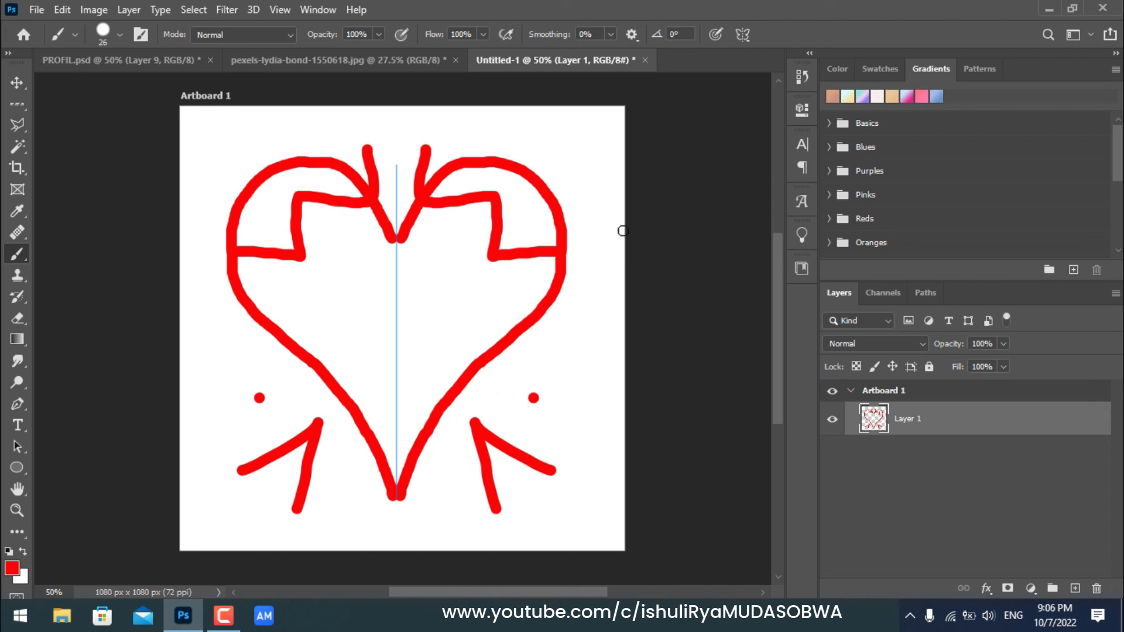
# - Open the paint symmetry options for the Brush tool
pyautogui.click(743, 40)
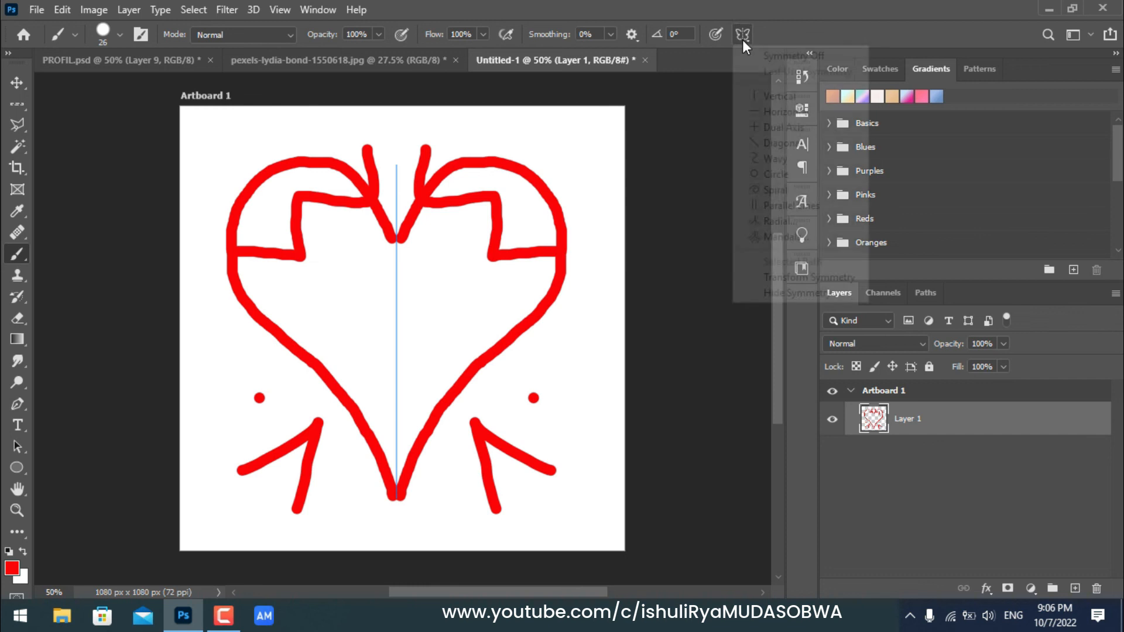